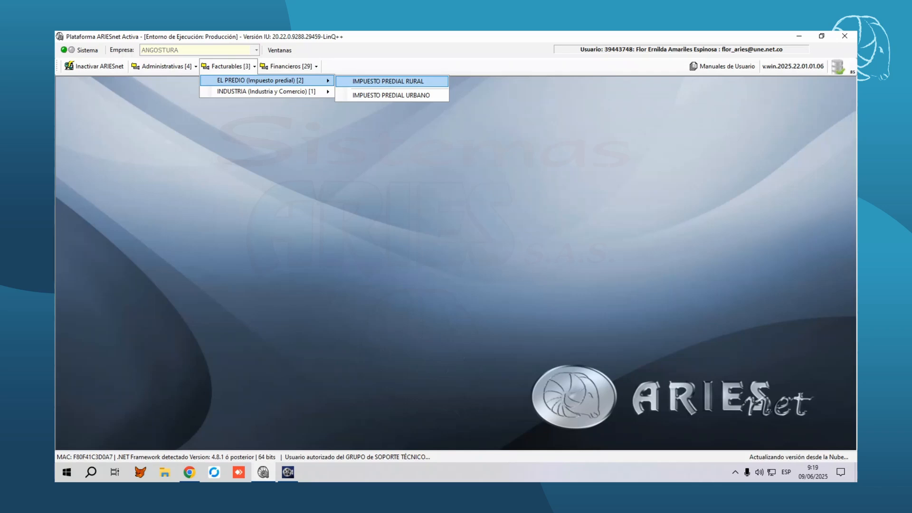
# Open the IMPUESTO PREDIAL RURAL module's editor for concepts, classifiers and rates, and select the PREDIAL RURAL concept
pyautogui.press('Return')
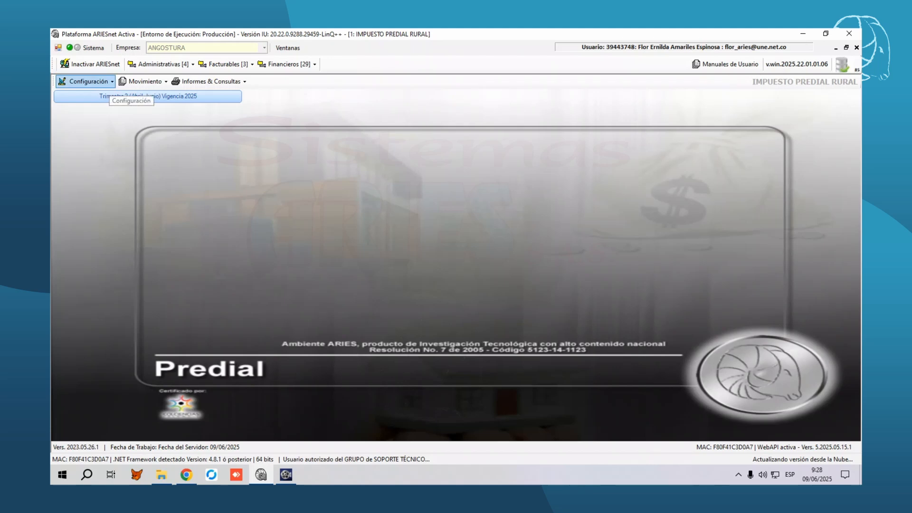
pyautogui.click(108, 81)
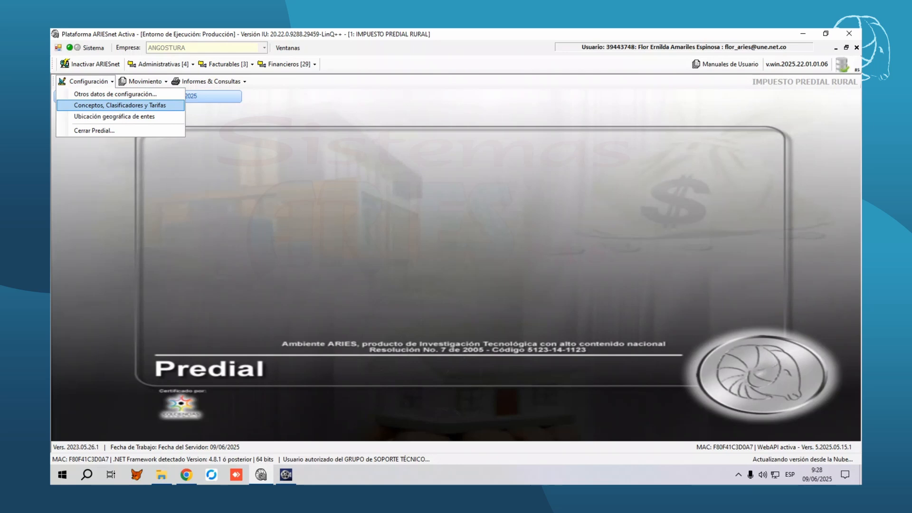
pyautogui.click(120, 105)
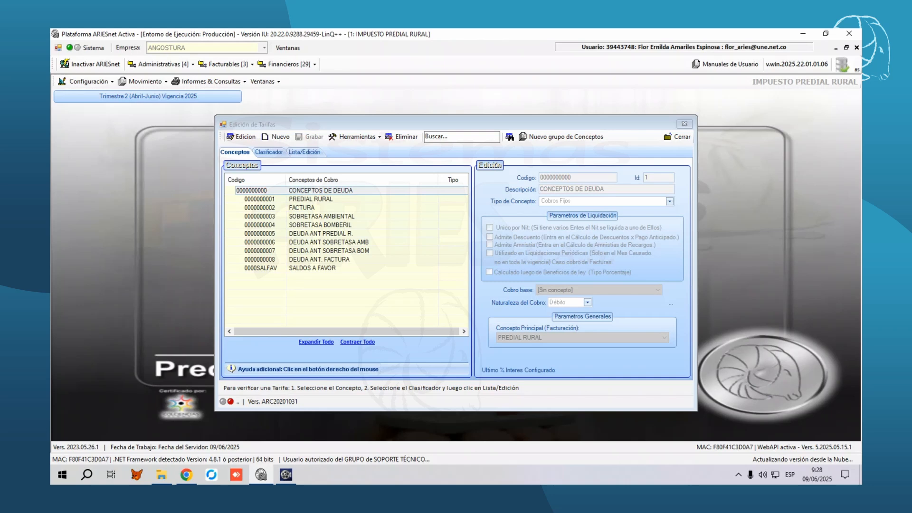
pyautogui.click(311, 199)
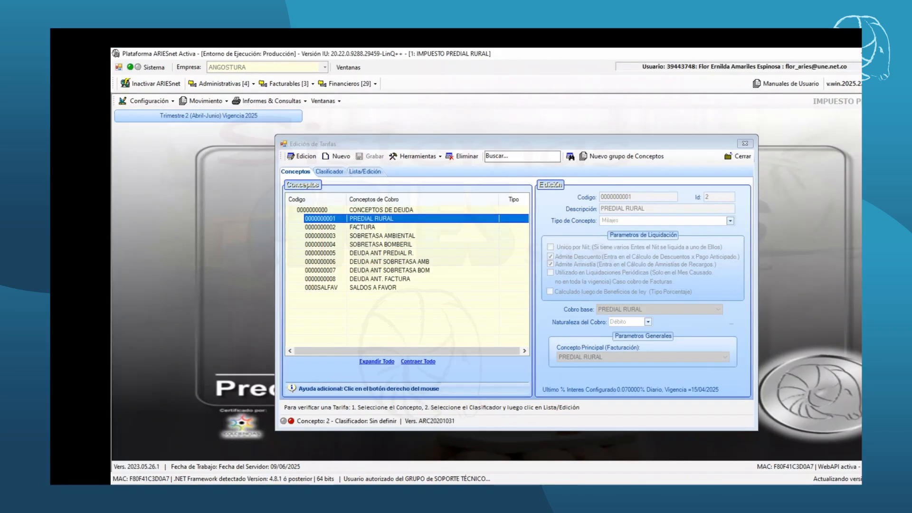
# Select the UNICO classifier with Id 1579 under SECTOR RURAL, HABITACIONAL and open its rate list
pyautogui.click(329, 172)
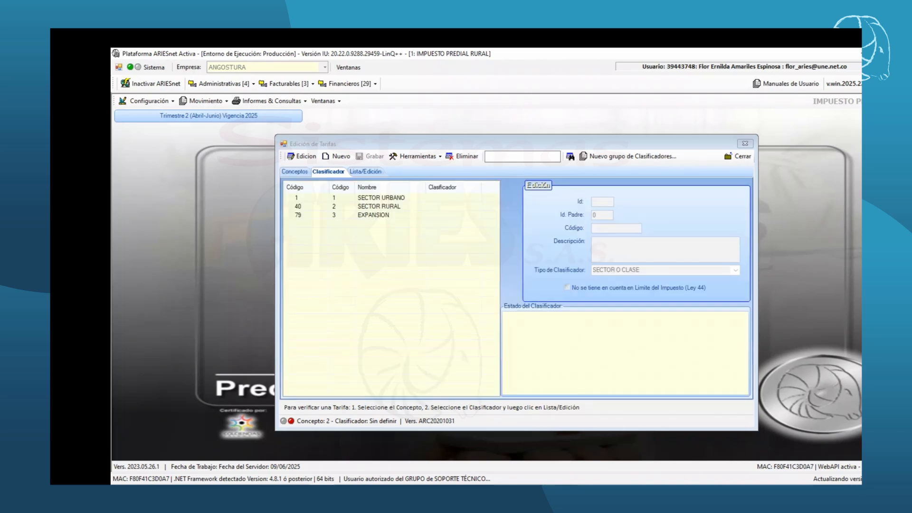
pyautogui.click(378, 207)
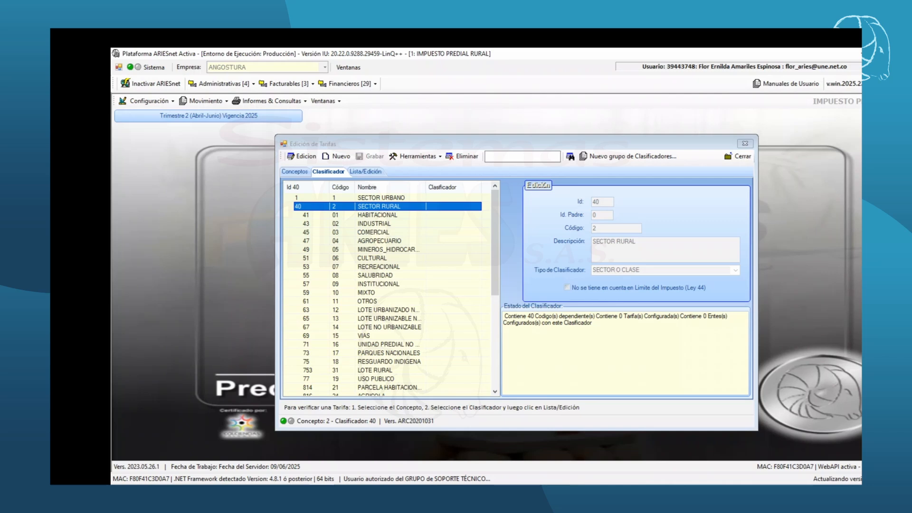
pyautogui.click(377, 215)
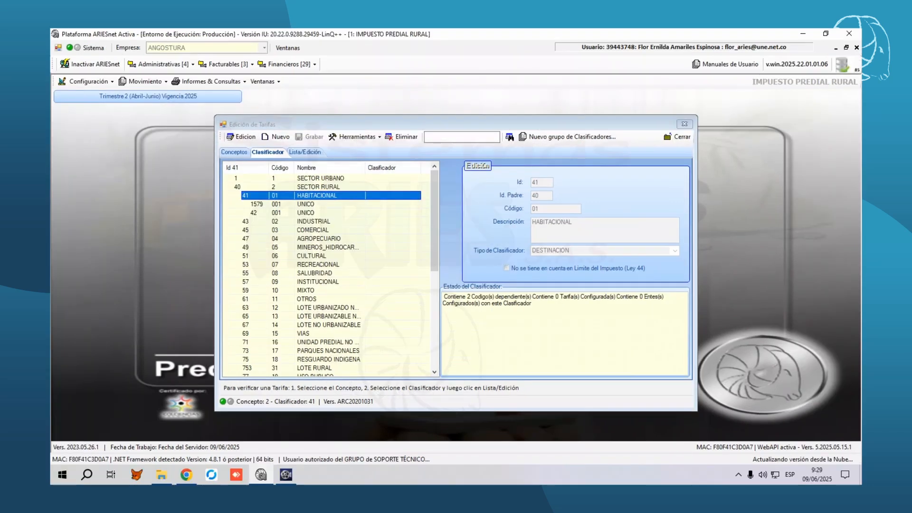
pyautogui.click(305, 204)
pyautogui.click(304, 152)
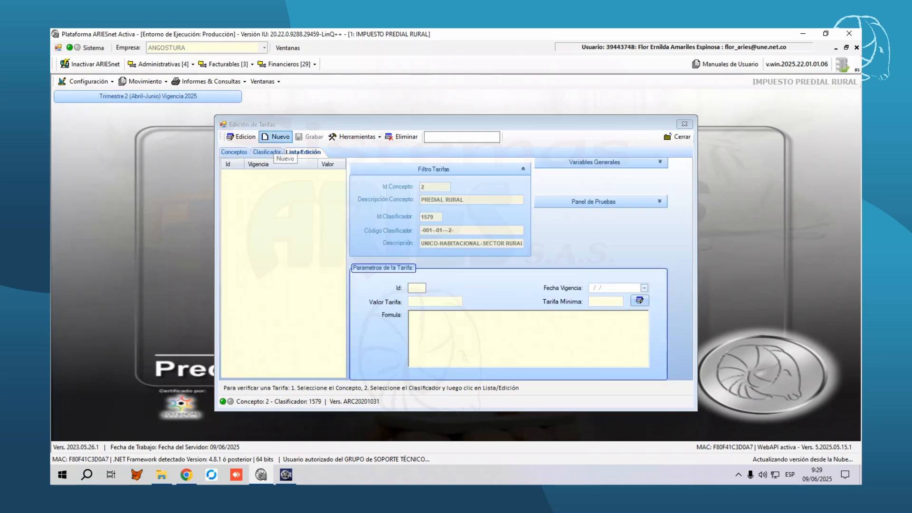
# Create a rate of type Rango de Avalúos en Pesos y/o Rango Areas using the plain Milaje option with value 6
pyautogui.click(277, 136)
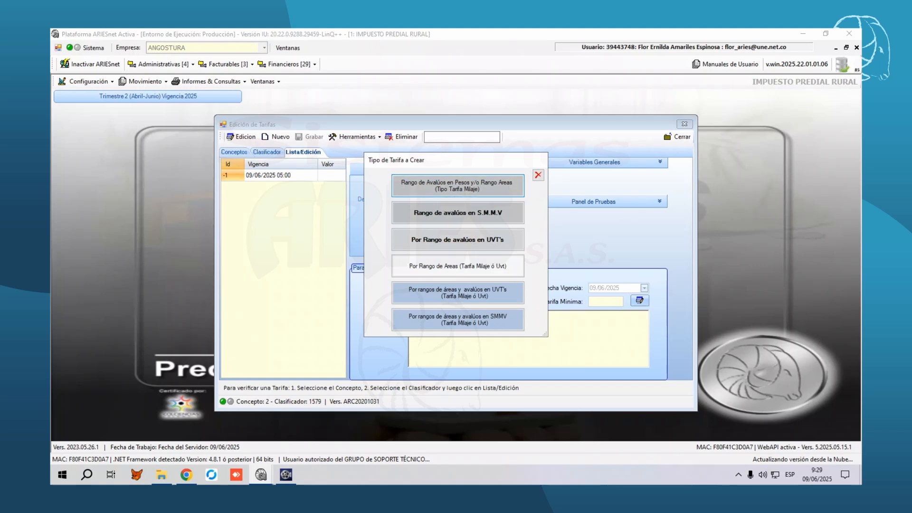
pyautogui.press('Return')
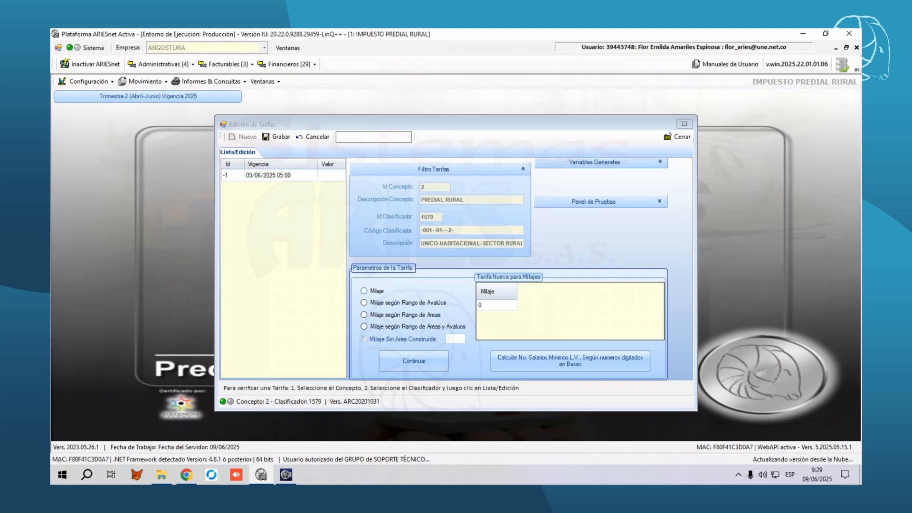
pyautogui.click(363, 290)
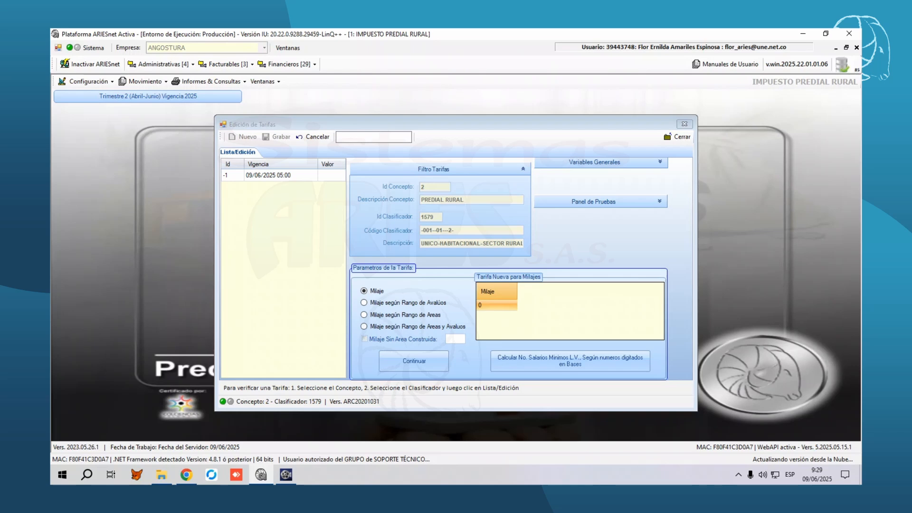
pyautogui.click(497, 305)
pyautogui.write('6')
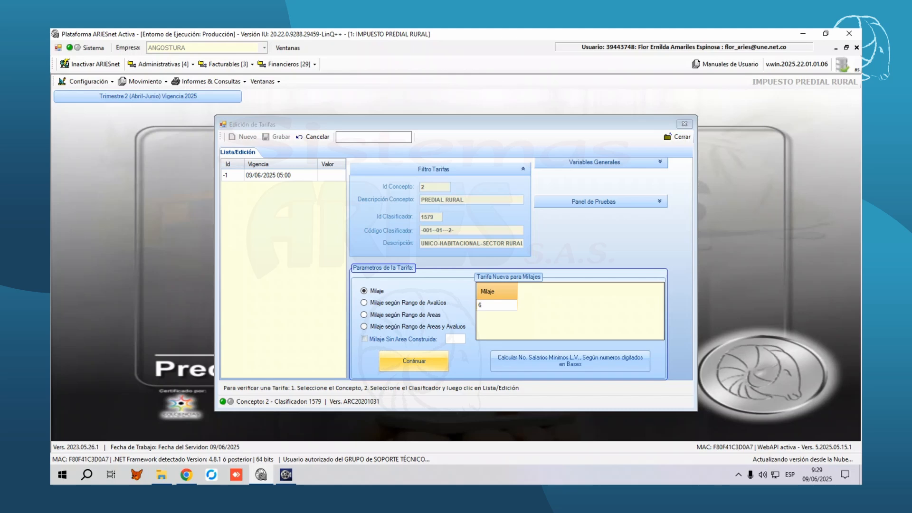
pyautogui.click(414, 361)
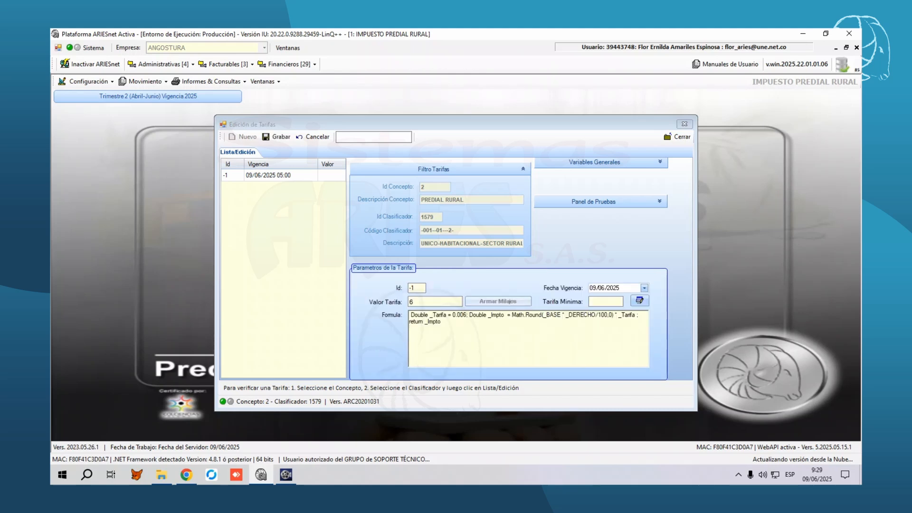
# Set the day and month of the new rate's effective date to 01/01 and its minimum rate to 45
pyautogui.click(591, 288)
pyautogui.write('01/0')
pyautogui.write('1')
pyautogui.click(606, 302)
pyautogui.write('45')
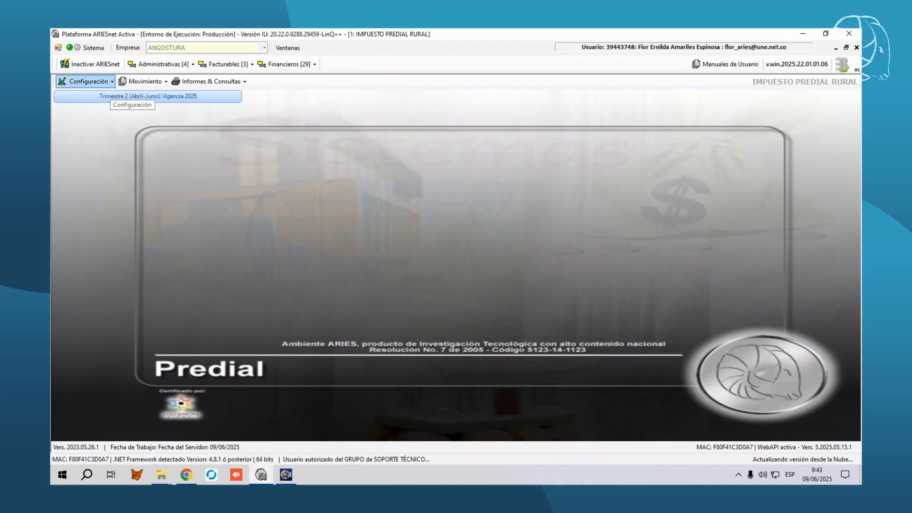
# Reopen the editor for concepts, classifiers and rates and select the PREDIAL RURAL concept
pyautogui.click(85, 81)
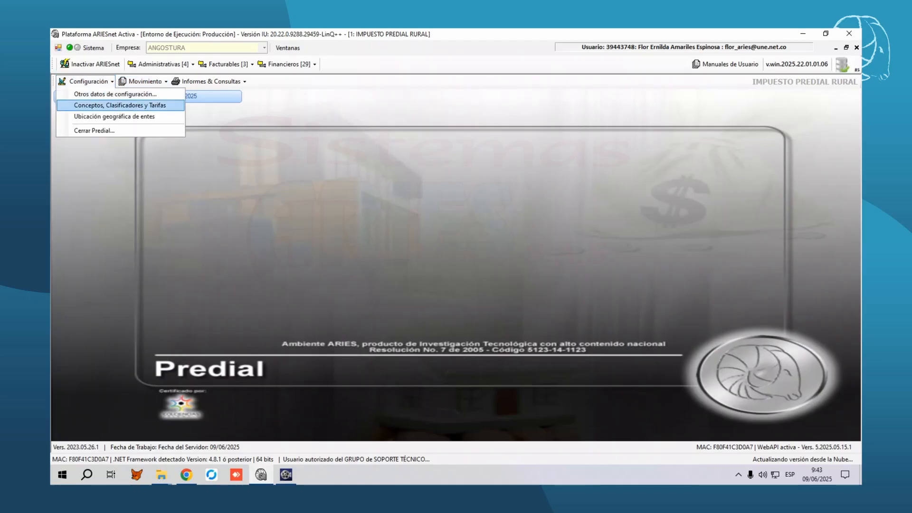
pyautogui.click(120, 105)
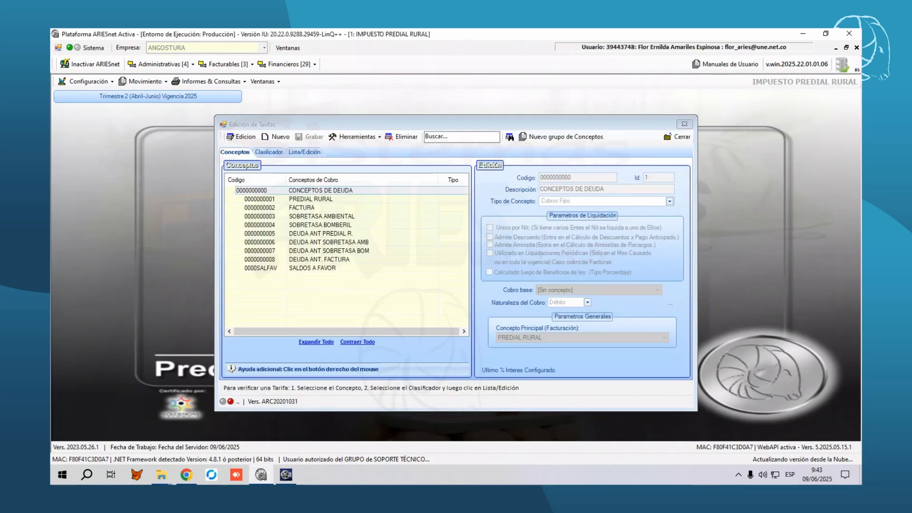
pyautogui.click(310, 199)
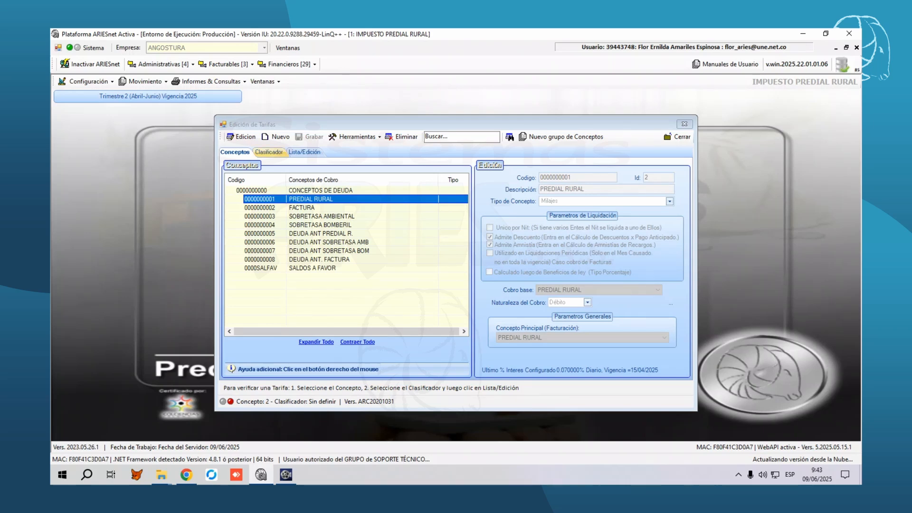
# Select the UNICO classifier under SECTOR RURAL, INDUSTRIAL and open its rate list
pyautogui.click(268, 152)
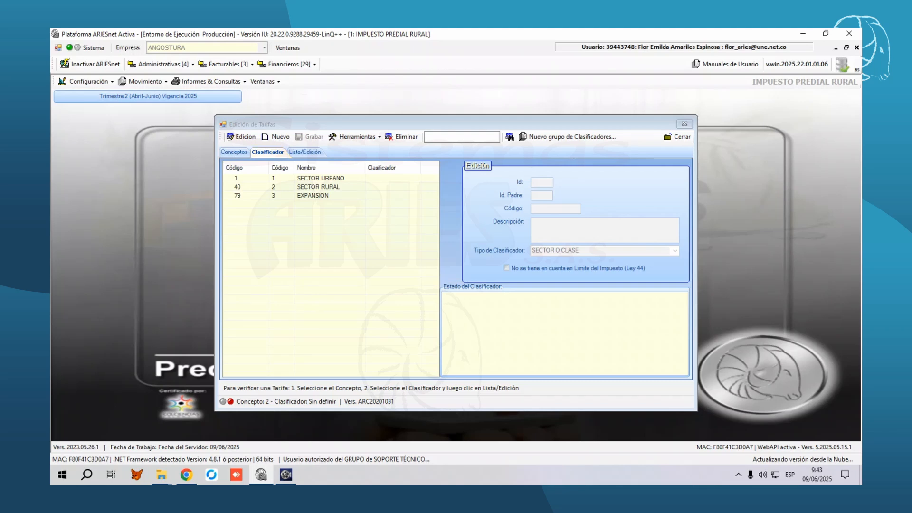
pyautogui.doubleClick(318, 186)
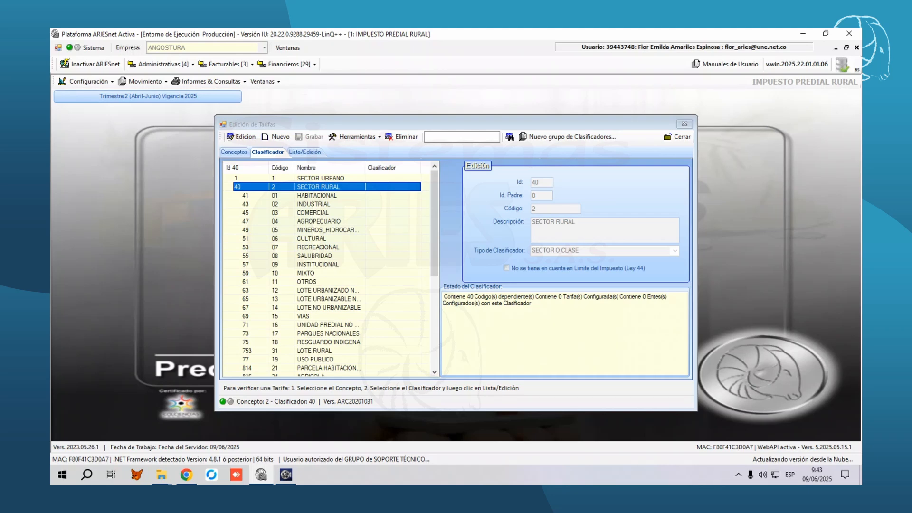
pyautogui.doubleClick(313, 204)
pyautogui.click(305, 213)
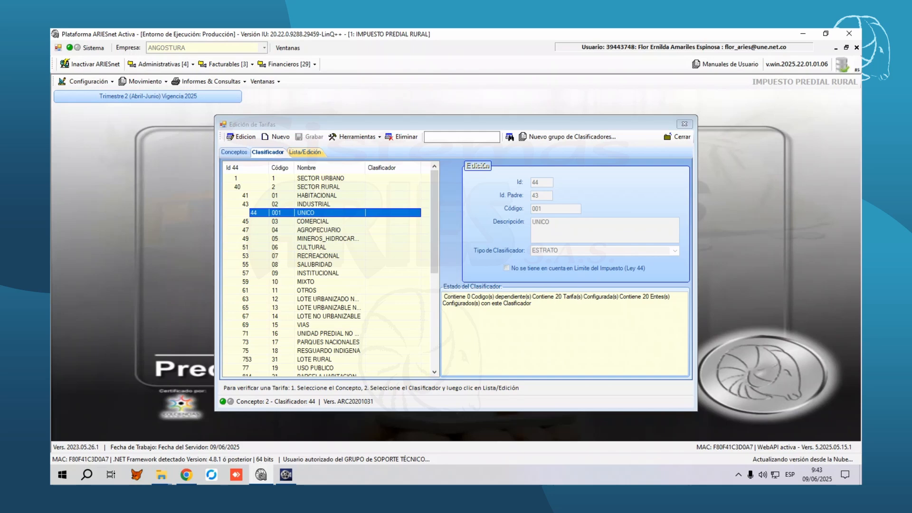
pyautogui.click(304, 152)
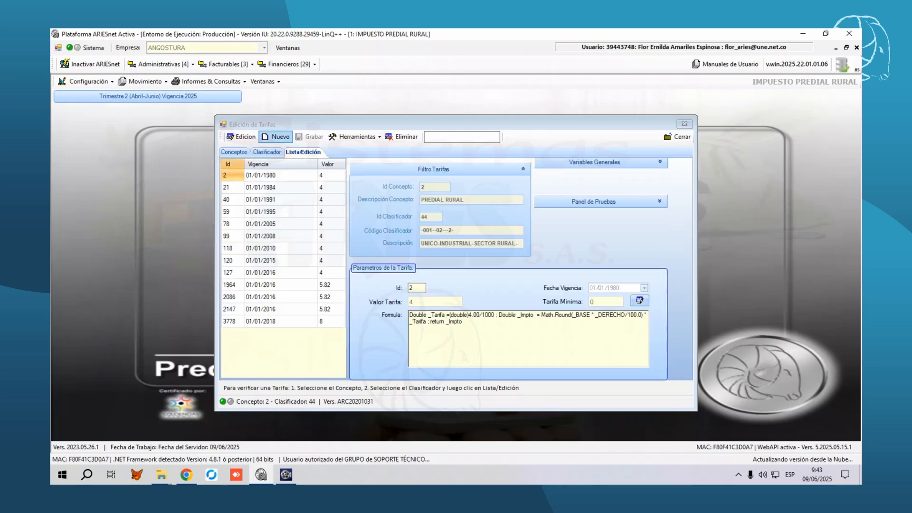
# Start a new Rango de Avalúos en Pesos y/o Rango Areas rate with the Milaje según Rango de Avalúos option
pyautogui.click(278, 136)
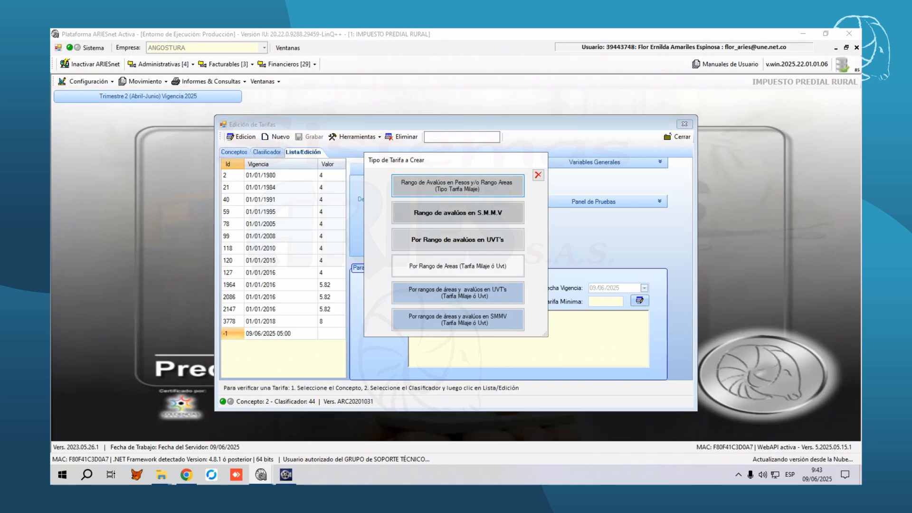
pyautogui.press('Return')
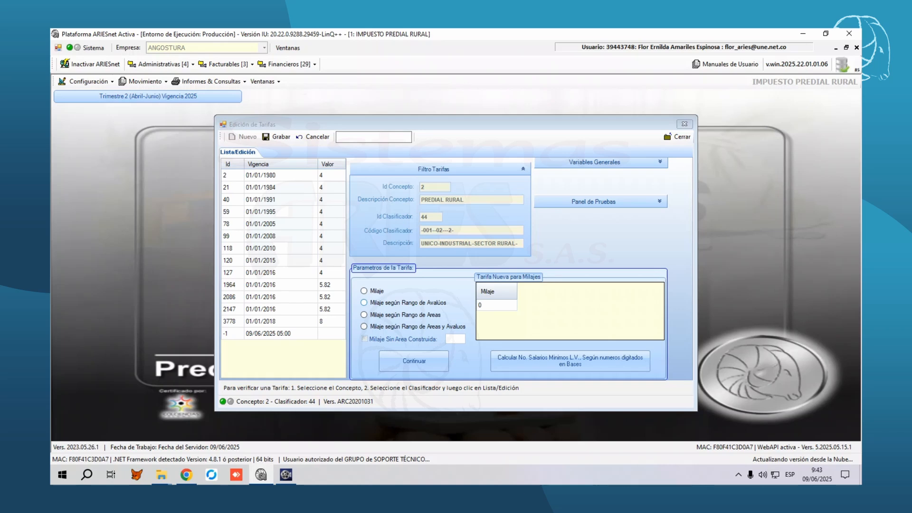
pyautogui.click(364, 302)
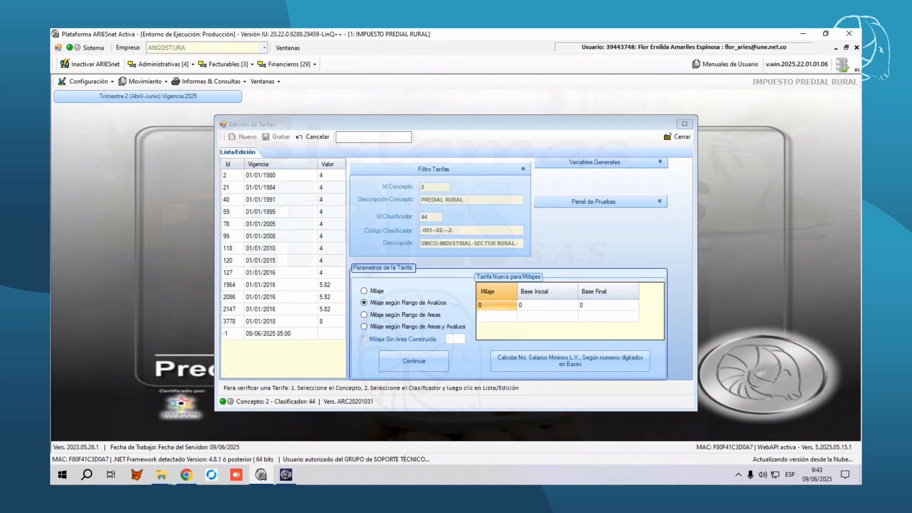
# Fill in the first appraisal range with milaje 6 and a final base of 5000000, keeping the initial base at 0
pyautogui.click(497, 305)
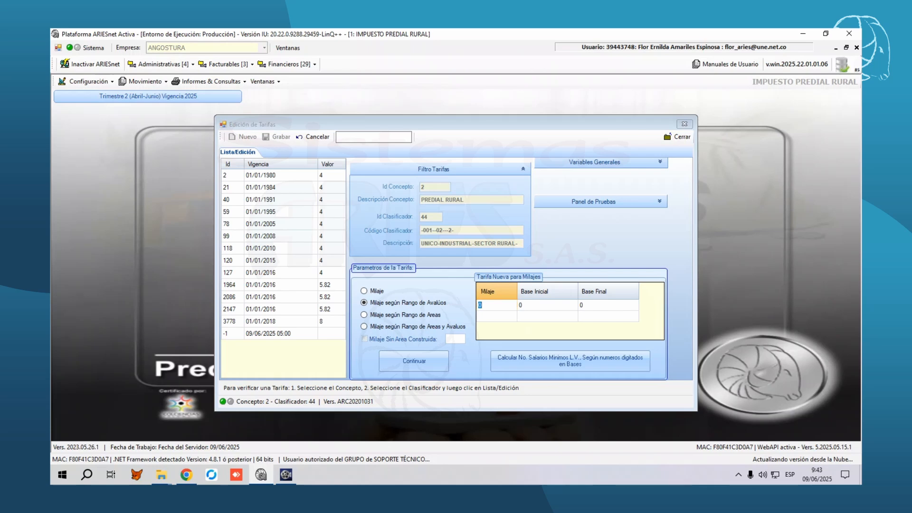
pyautogui.write('6')
pyautogui.click(608, 305)
pyautogui.click(608, 305)
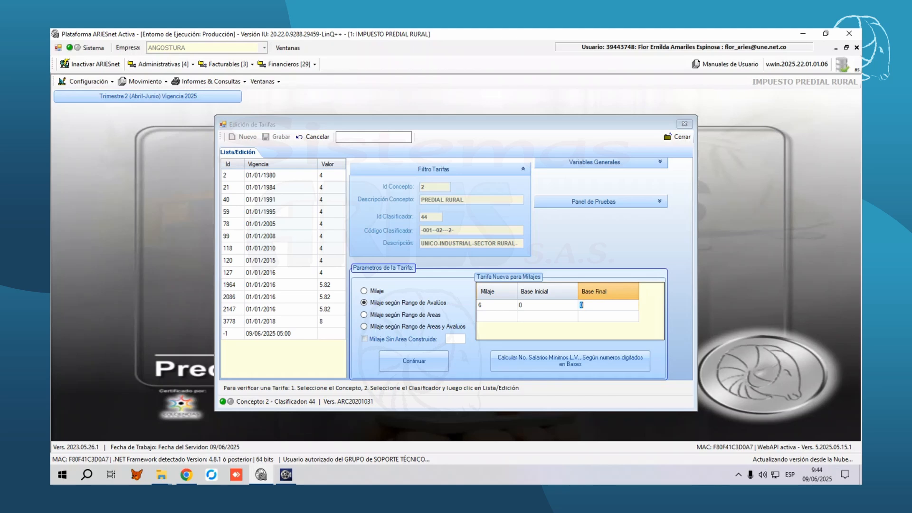
pyautogui.write('5000000')
pyautogui.moveTo(569, 361)
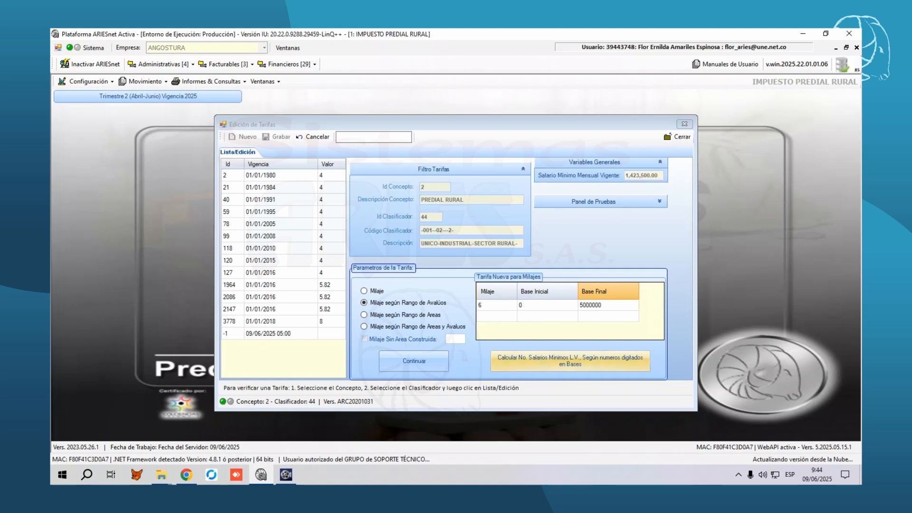
pyautogui.press('Tab')
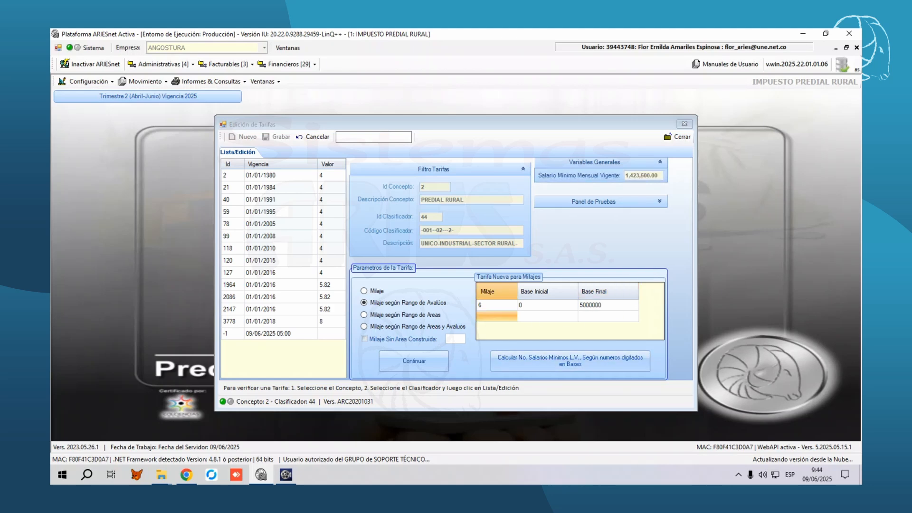
# Add a second appraisal range with milaje 7, initial base 5000001 and final base 8000000
pyautogui.click(496, 316)
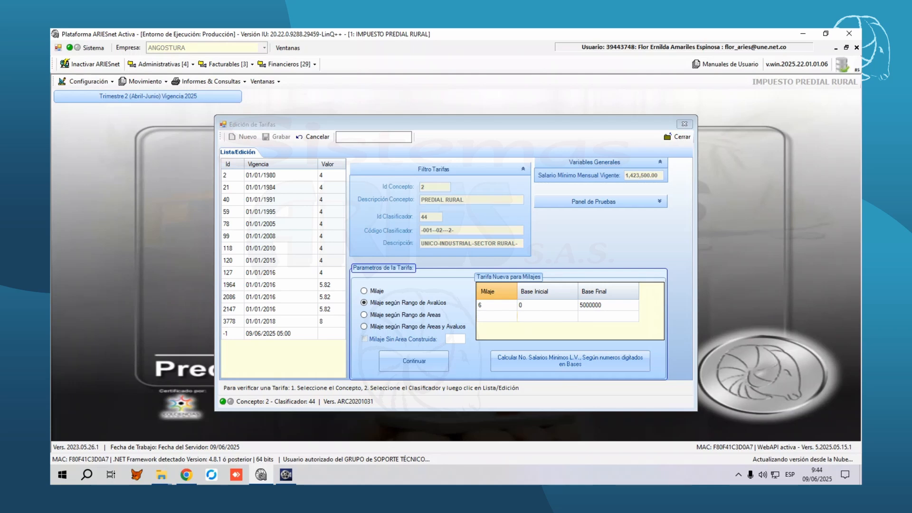
pyautogui.write('7')
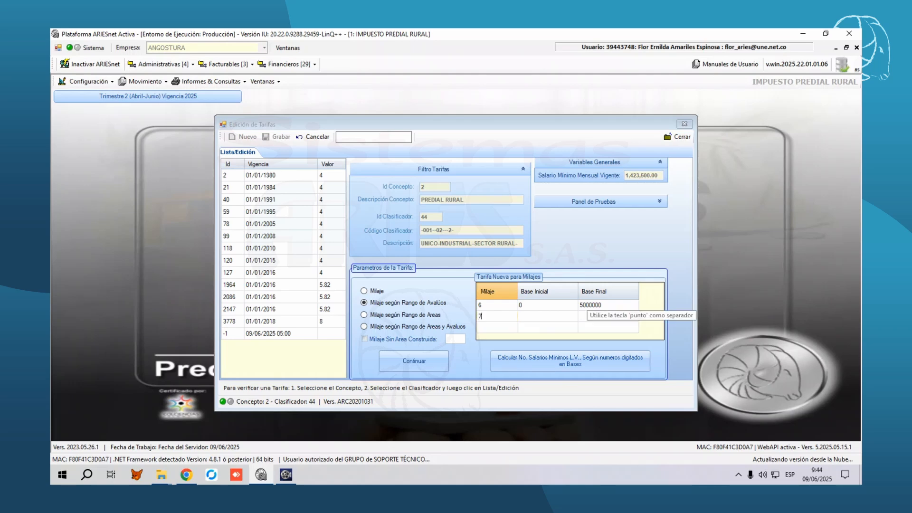
pyautogui.click(547, 316)
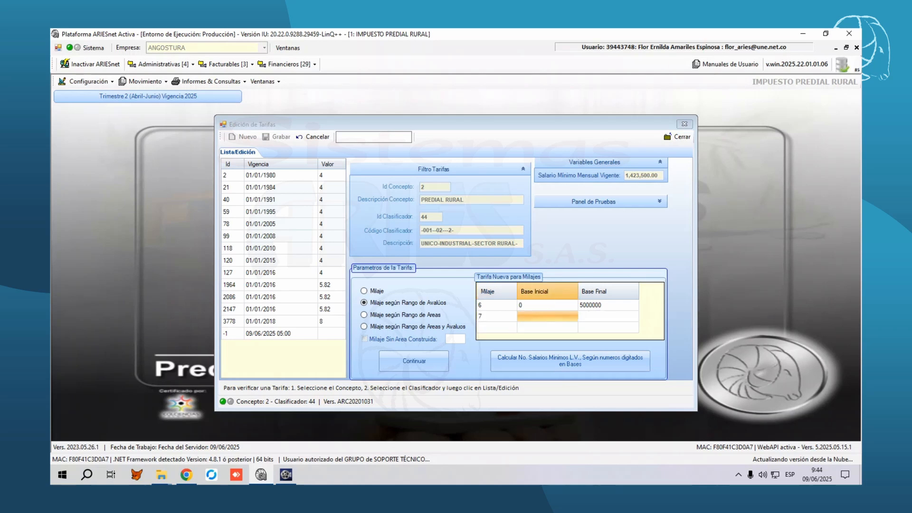
pyautogui.click(547, 316)
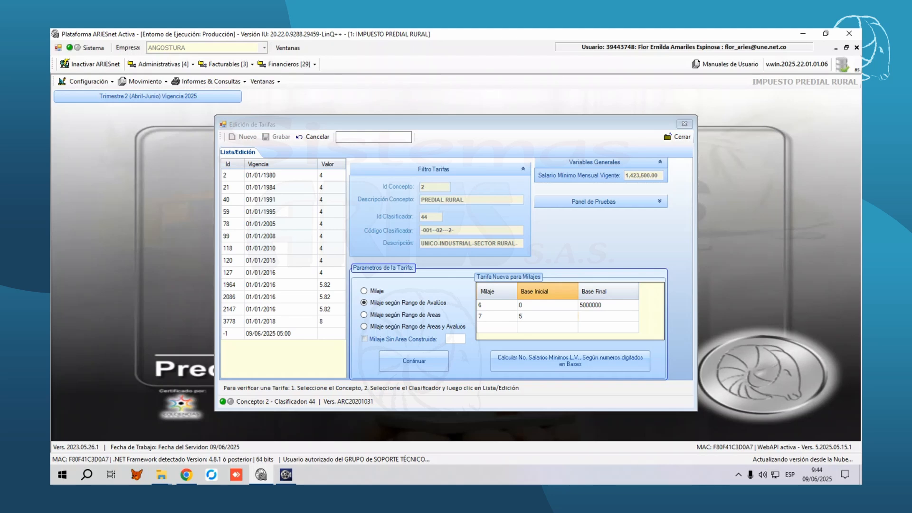
pyautogui.write('5000001')
pyautogui.press('Tab')
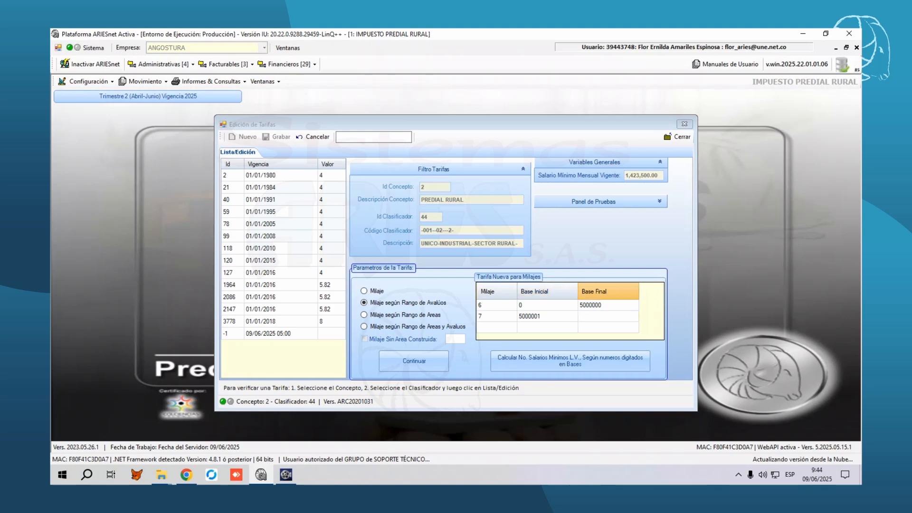
pyautogui.write('8000000')
pyautogui.press('Tab')
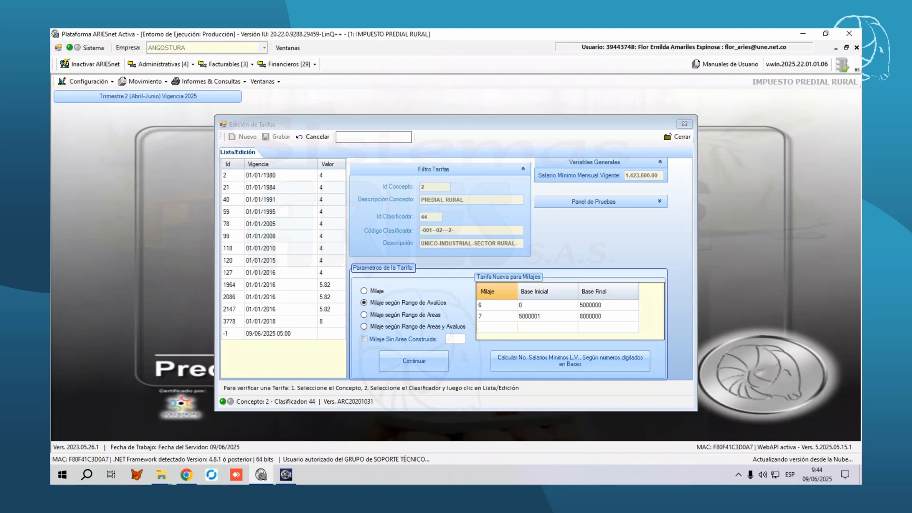
pyautogui.write('8')
pyautogui.press('Tab')
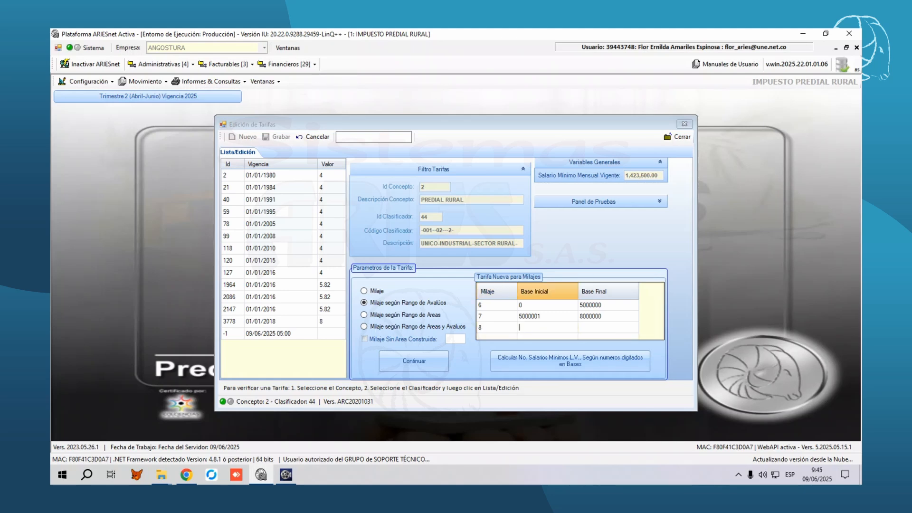
pyautogui.write('8000001')
pyautogui.press('Tab')
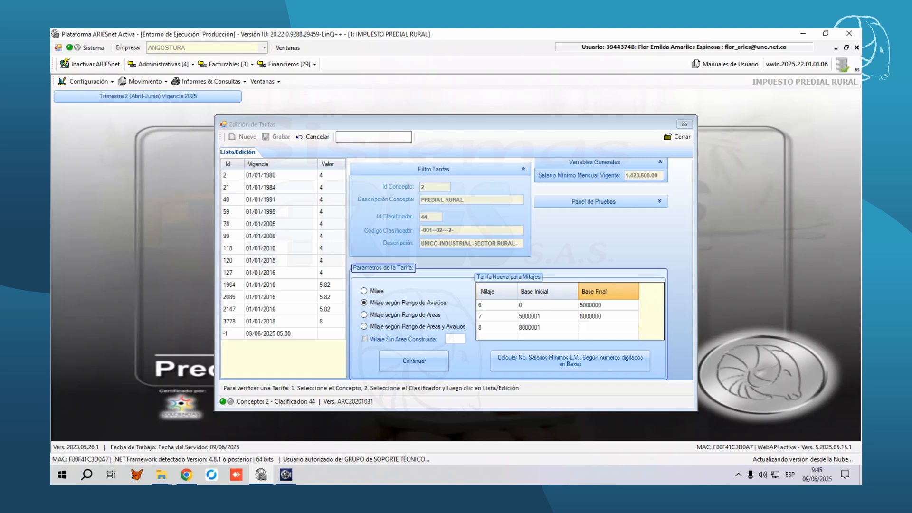
pyautogui.write('9999999999999')
pyautogui.click(414, 361)
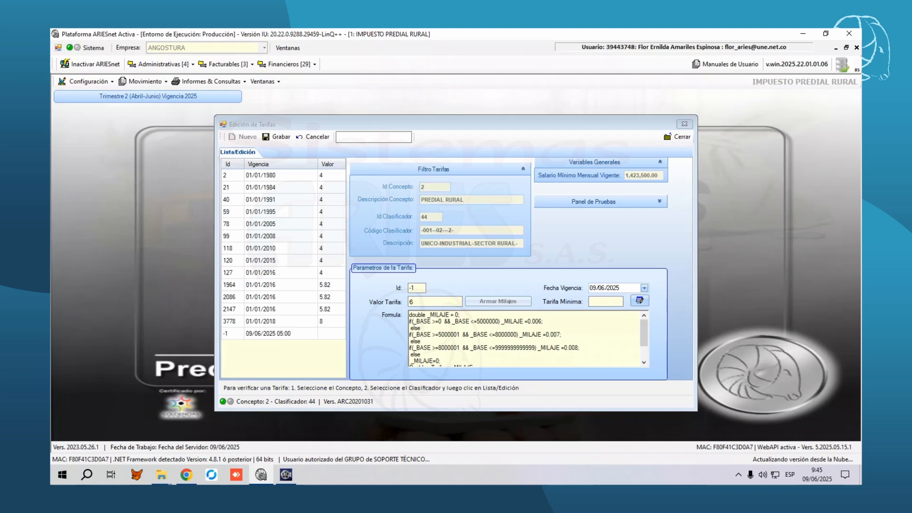
# Set the appraisal-range rate's Fecha Vigencia to 01/01/2025, leave Tarifa Minima empty, and save the rate
pyautogui.click(592, 287)
pyautogui.write('1')
pyautogui.press('Right')
pyautogui.write('1')
pyautogui.click(606, 302)
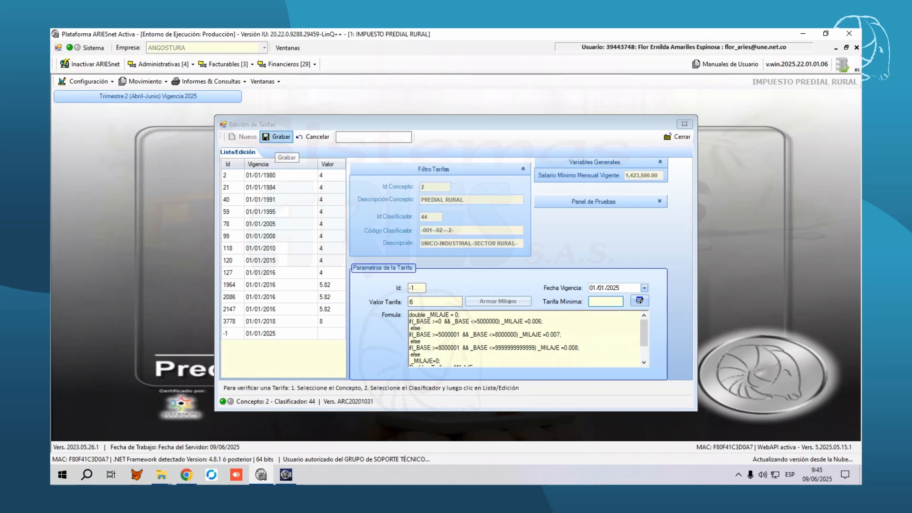
pyautogui.click(280, 137)
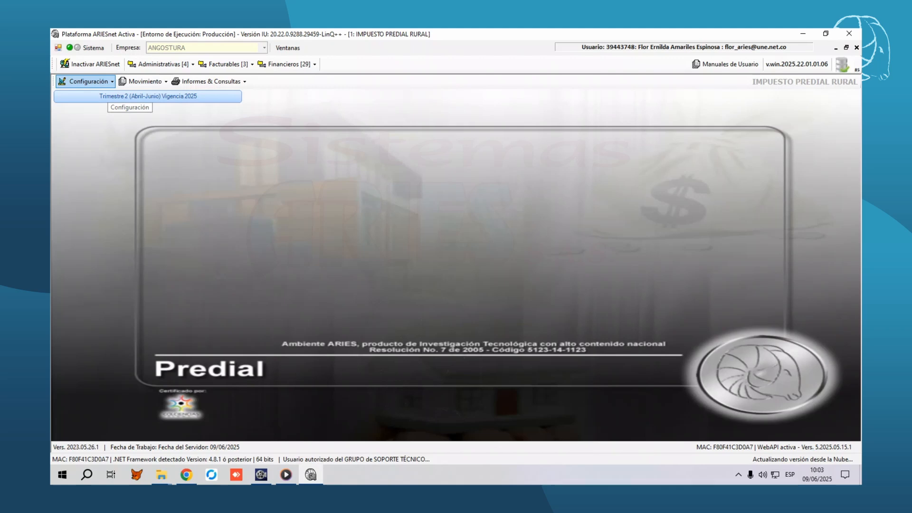
# Open the Conceptos, Clasificadores y Tarifas configuration and select the PREDIAL RURAL concept
pyautogui.click(108, 83)
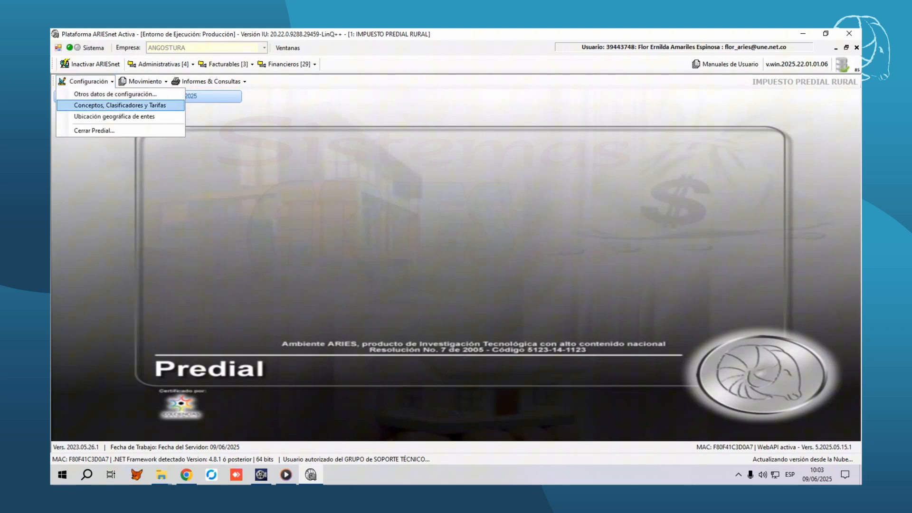
pyautogui.click(120, 105)
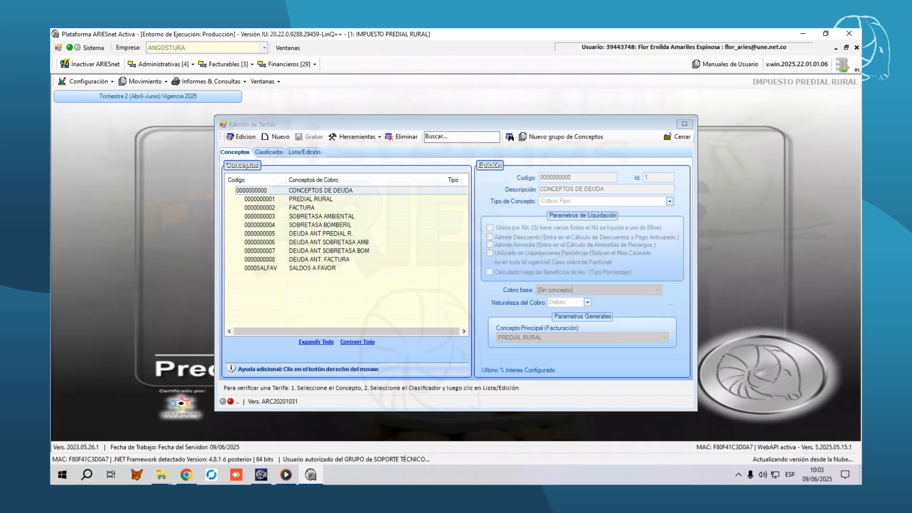
pyautogui.click(311, 199)
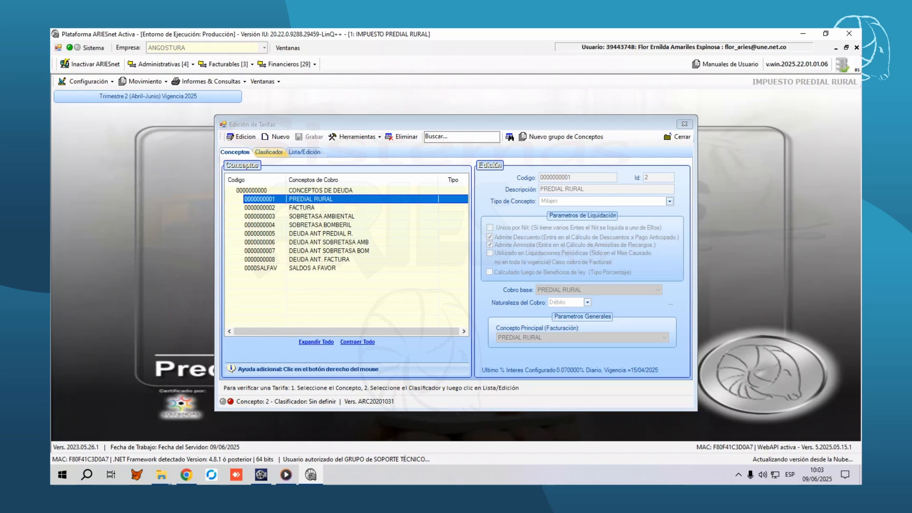
# Select the UNICO classifier under SECTOR RURAL, AGROPECUARIO and open its rate list
pyautogui.click(268, 152)
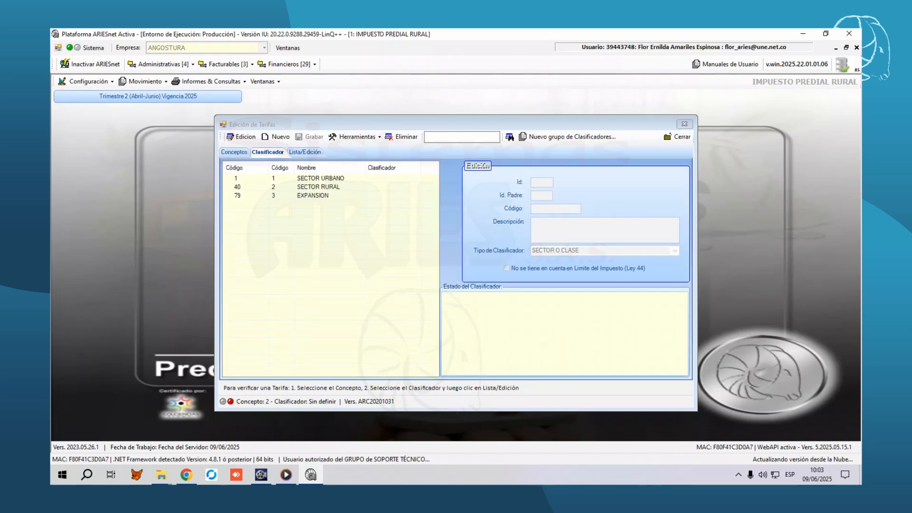
pyautogui.doubleClick(318, 187)
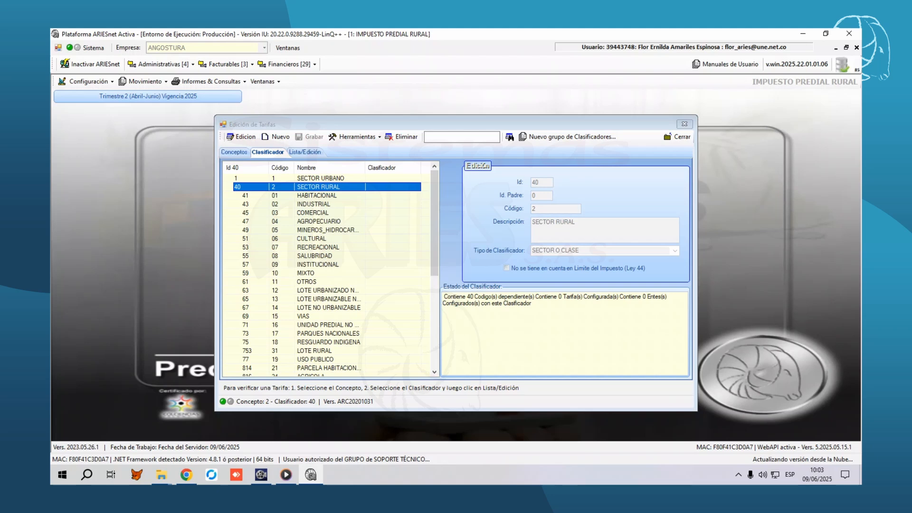
pyautogui.doubleClick(318, 221)
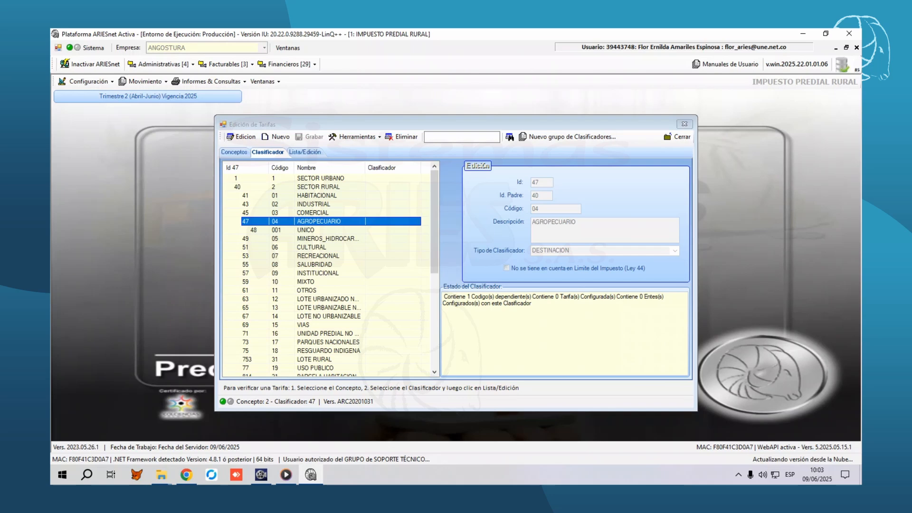
pyautogui.click(306, 229)
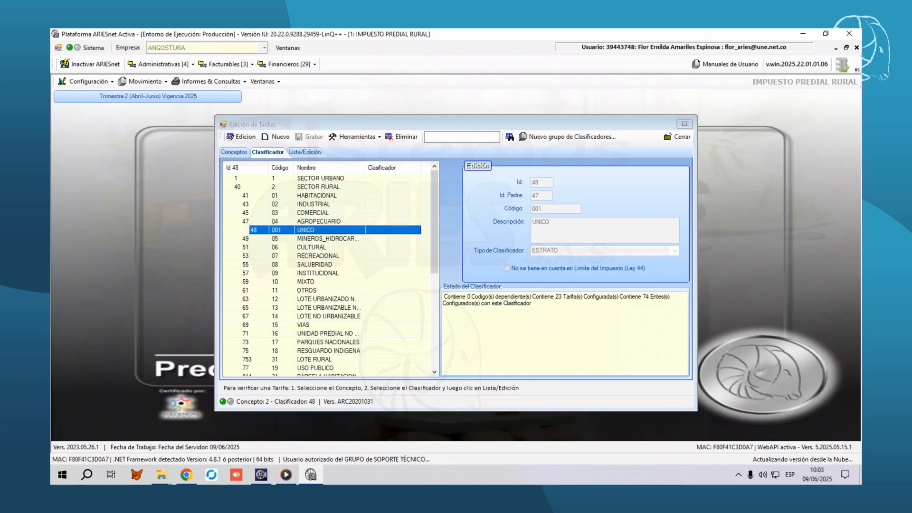
pyautogui.click(304, 152)
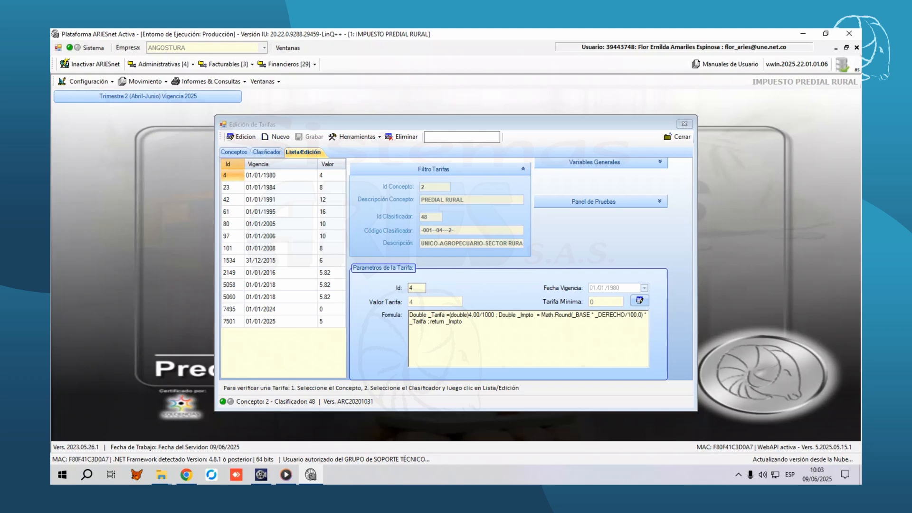
# Start a new Rango de Avalúos en Pesos y/o Rango Areas rate with the Milaje según Rango de Areas option
pyautogui.click(279, 137)
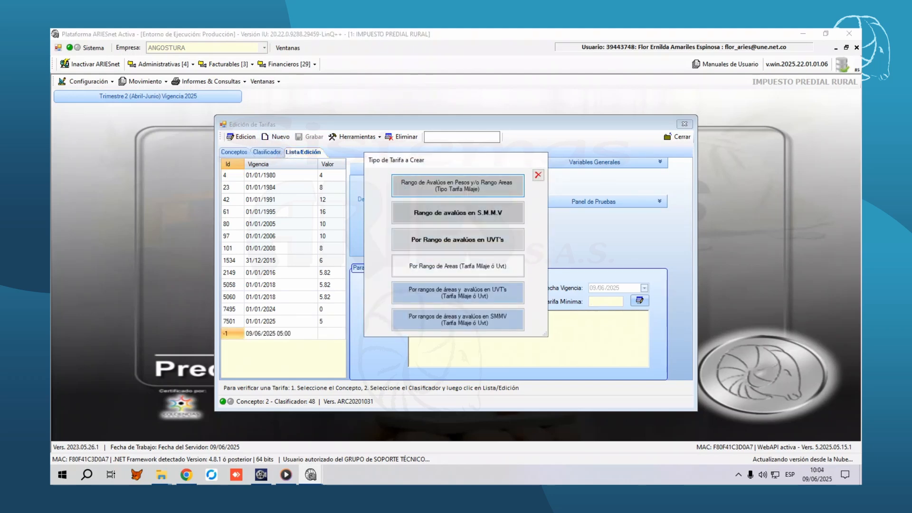
pyautogui.press('Return')
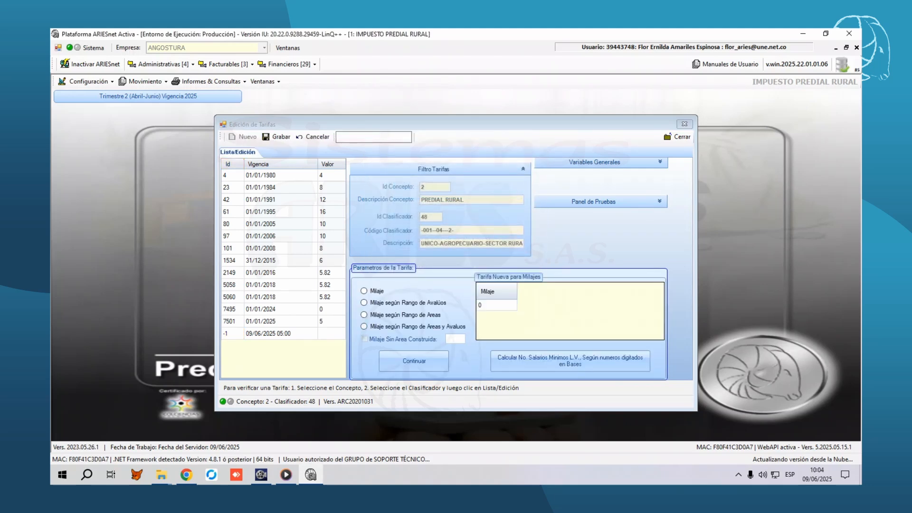
pyautogui.click(364, 315)
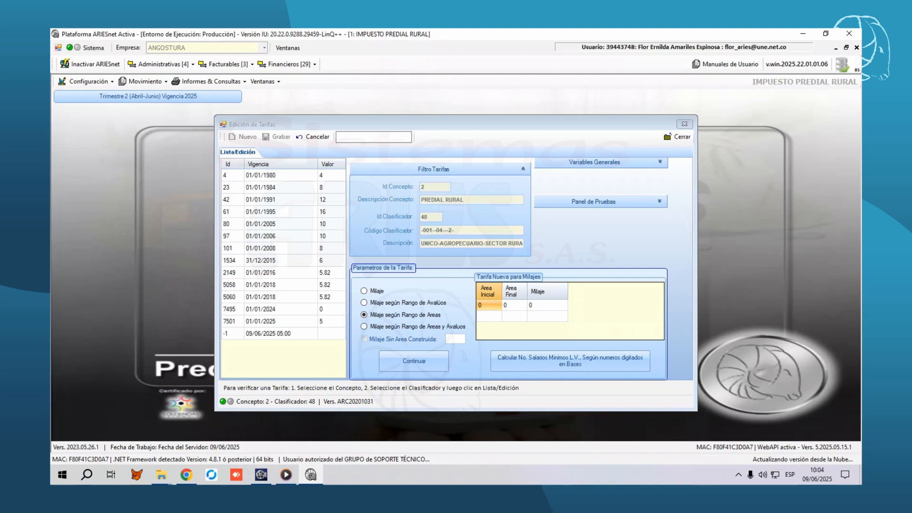
# Fill in the first area range with final area 50000 and milaje 5, keeping the initial area at 0
pyautogui.click(514, 305)
pyautogui.click(514, 305)
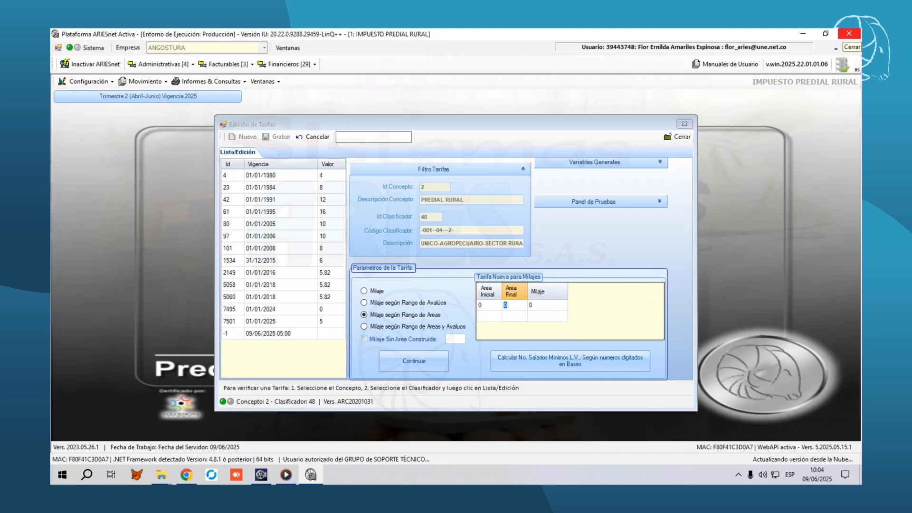
pyautogui.write('50000')
pyautogui.press('Tab')
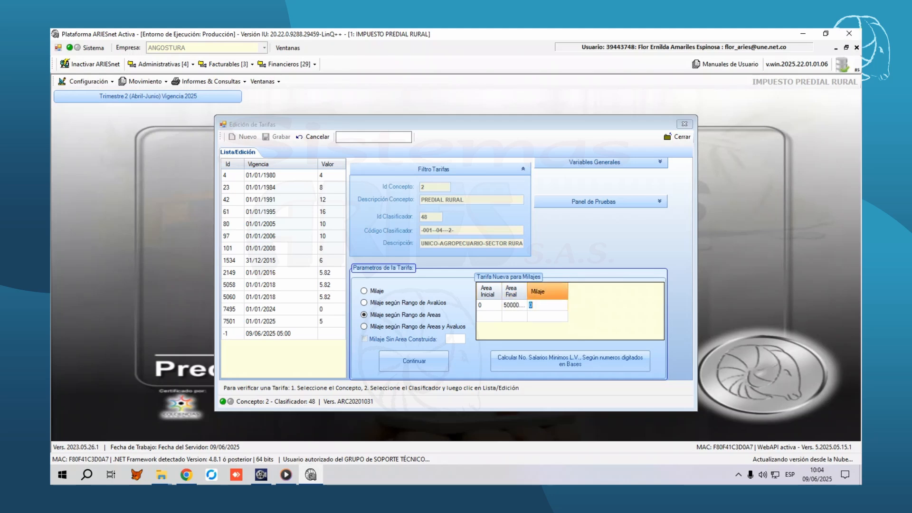
pyautogui.write('5')
pyautogui.press('Tab')
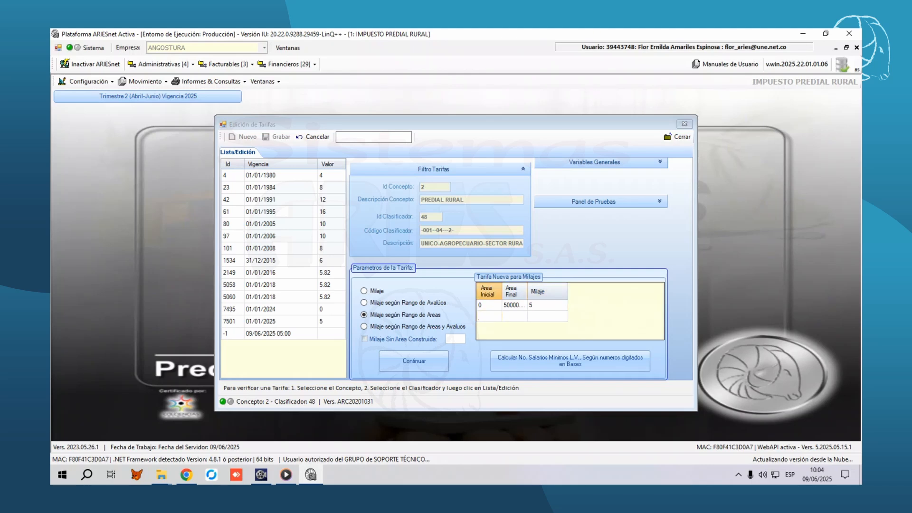
# Add a second area range with initial area 50001, final area 80000 and milaje 6
pyautogui.write('50001')
pyautogui.press('Tab')
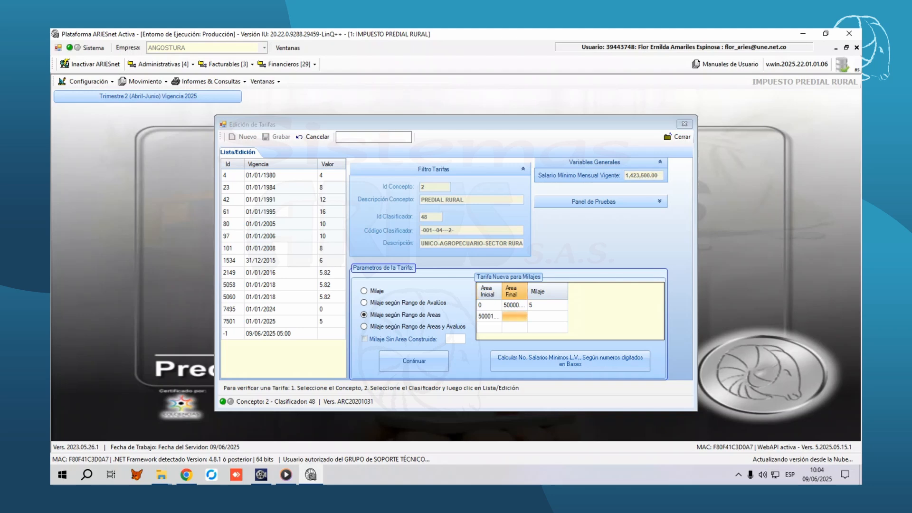
pyautogui.click(515, 316)
pyautogui.write('80000')
pyautogui.press('Tab')
pyautogui.write('6')
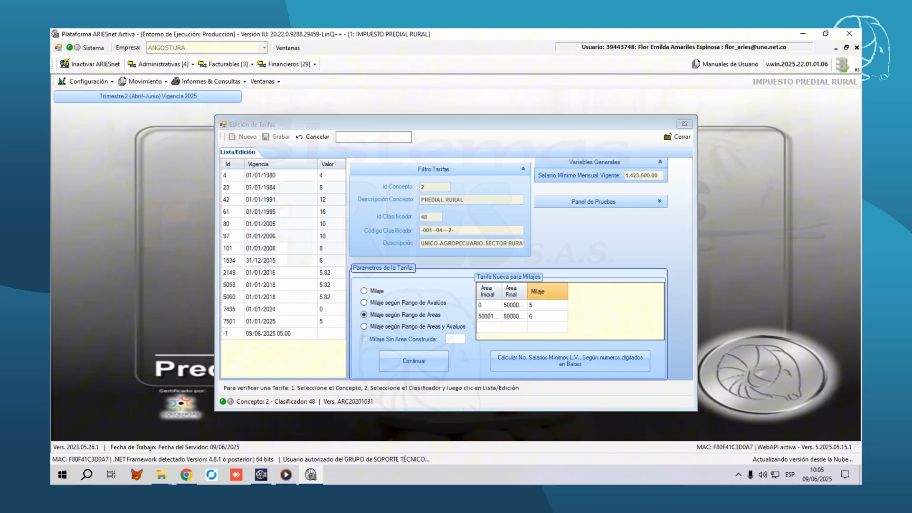
# Add a third area range with initial area 80001, final area 999999 and milaje 7, and generate the rate formula
pyautogui.press('Tab')
pyautogui.write('8')
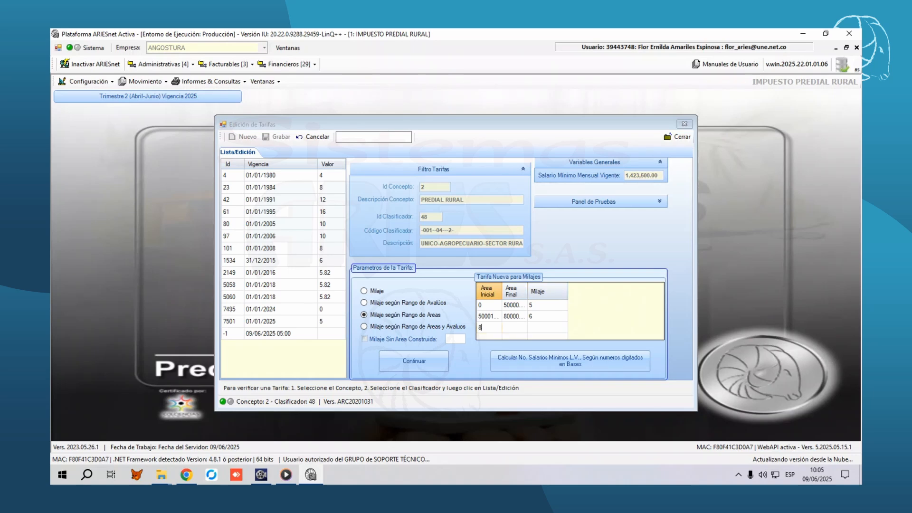
pyautogui.write('0001')
pyautogui.press('Return')
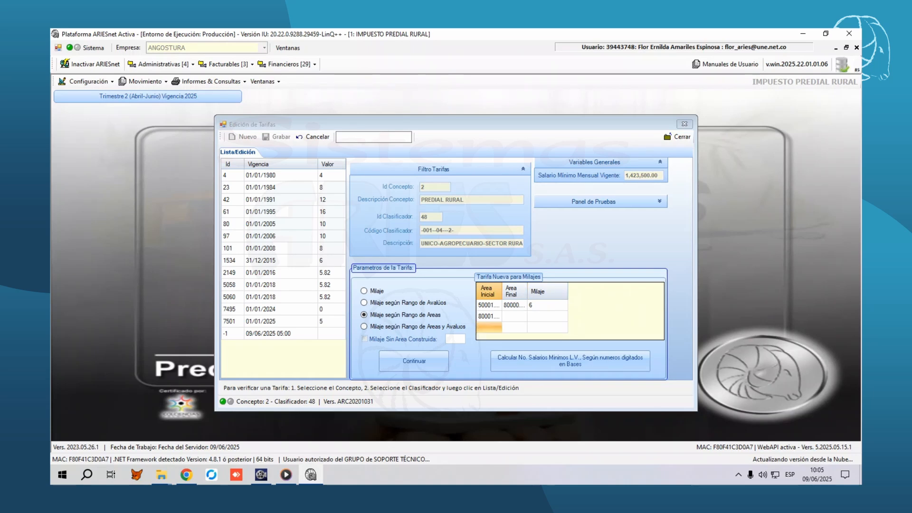
pyautogui.click(514, 316)
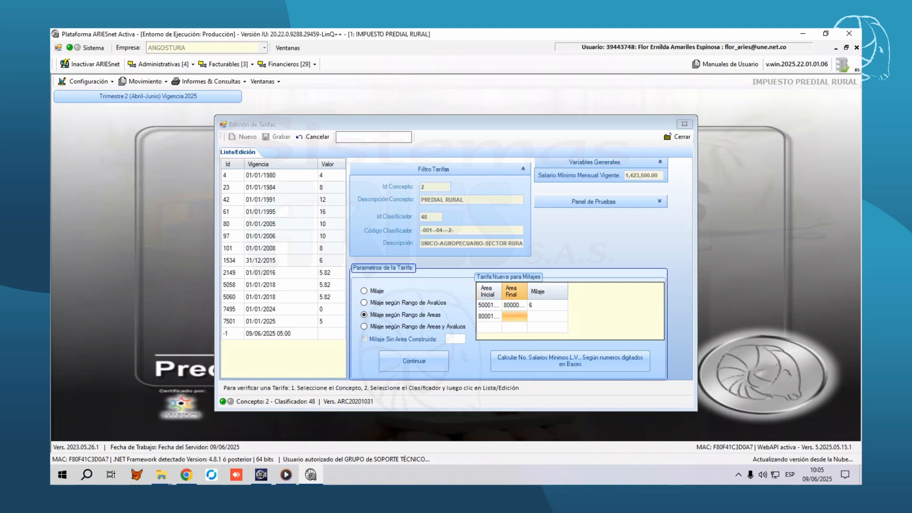
pyautogui.click(514, 316)
pyautogui.write('999999')
pyautogui.press('Tab')
pyautogui.click(547, 317)
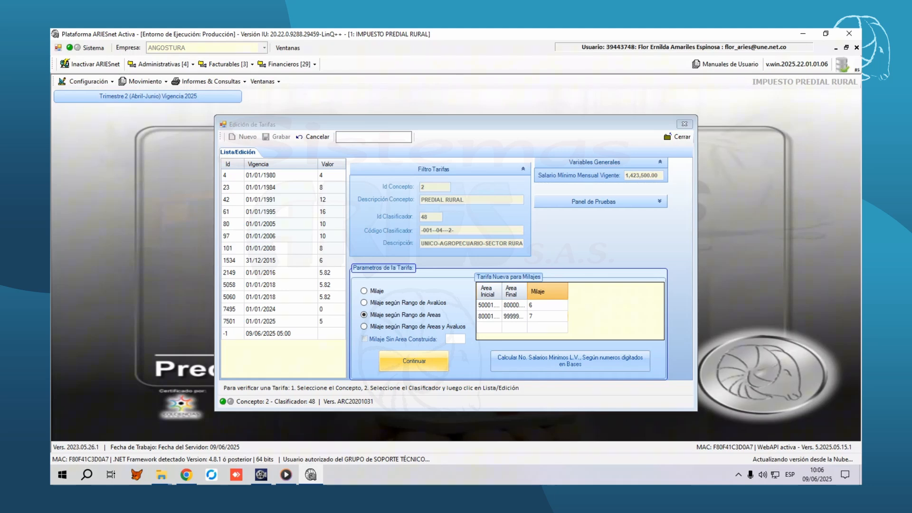
pyautogui.click(413, 361)
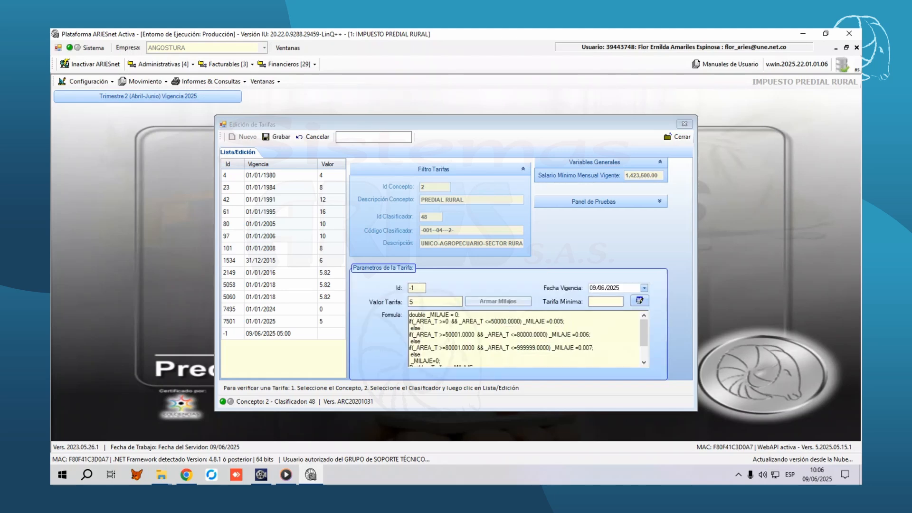
# Set the area-range rate's Fecha Vigencia to 01/01/2025, save the rate and close the rate editor
pyautogui.click(592, 288)
pyautogui.write('/1')
pyautogui.press('Tab')
pyautogui.click(278, 139)
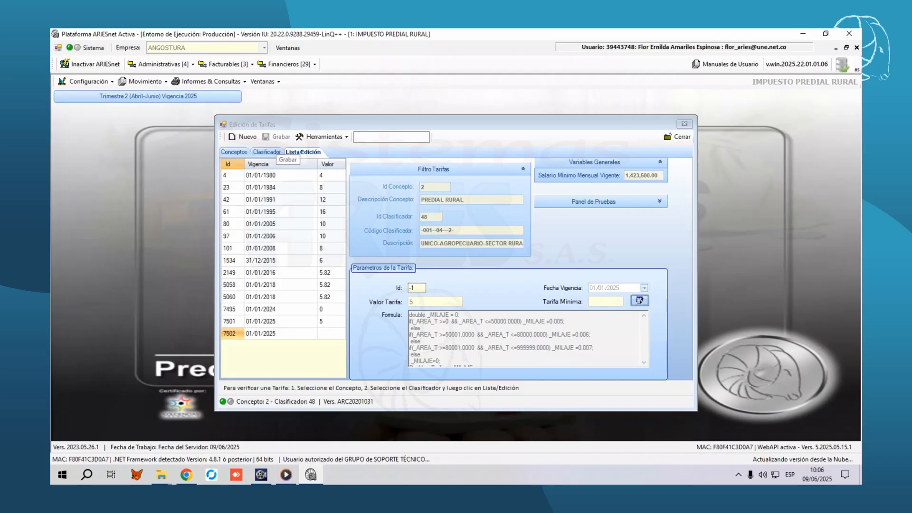
pyautogui.press('Escape')
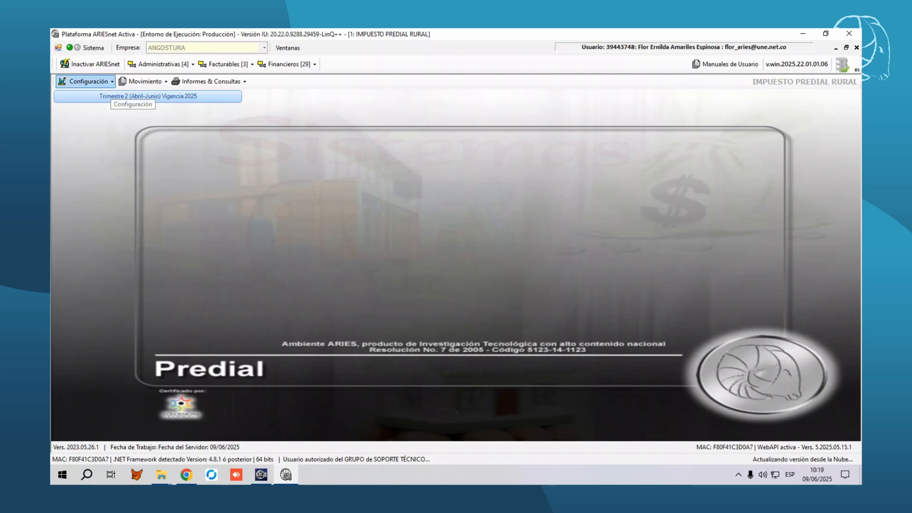
# Reopen the Conceptos, Clasificadores y Tarifas configuration and select PREDIAL RURAL as the concept for another rate
pyautogui.click(108, 82)
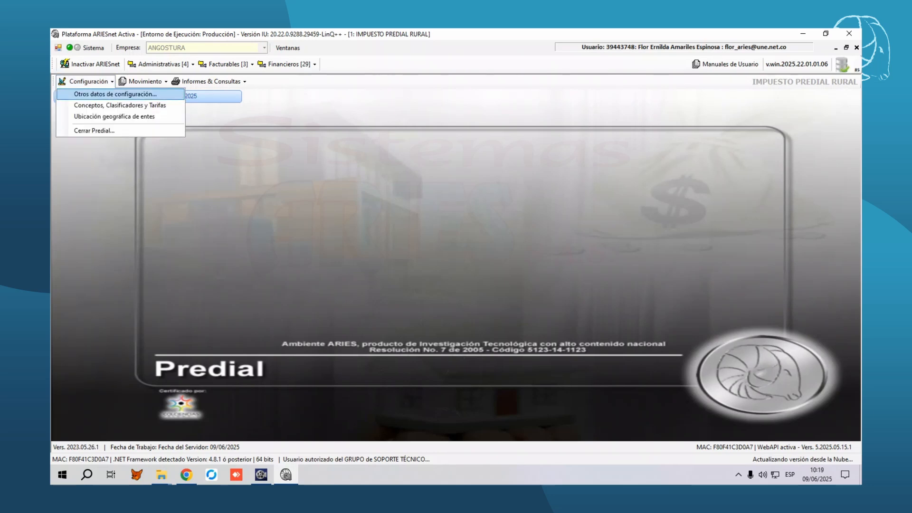
pyautogui.click(120, 106)
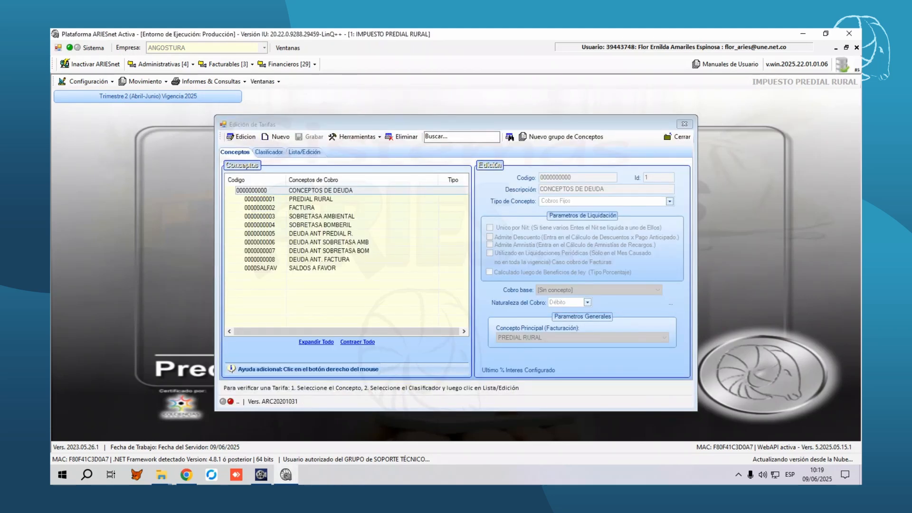
pyautogui.click(311, 199)
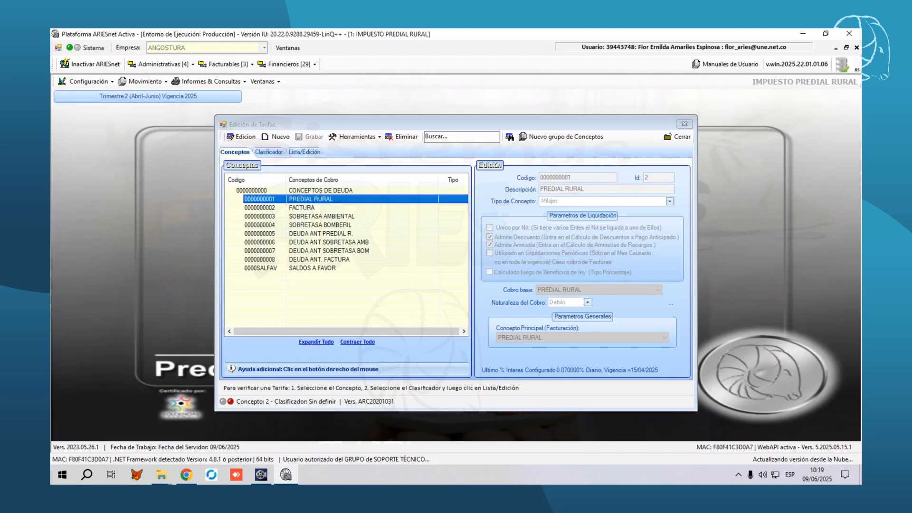
# Select the UNICO classifier under SECTOR RURAL, AGROPECUARIO
pyautogui.click(269, 152)
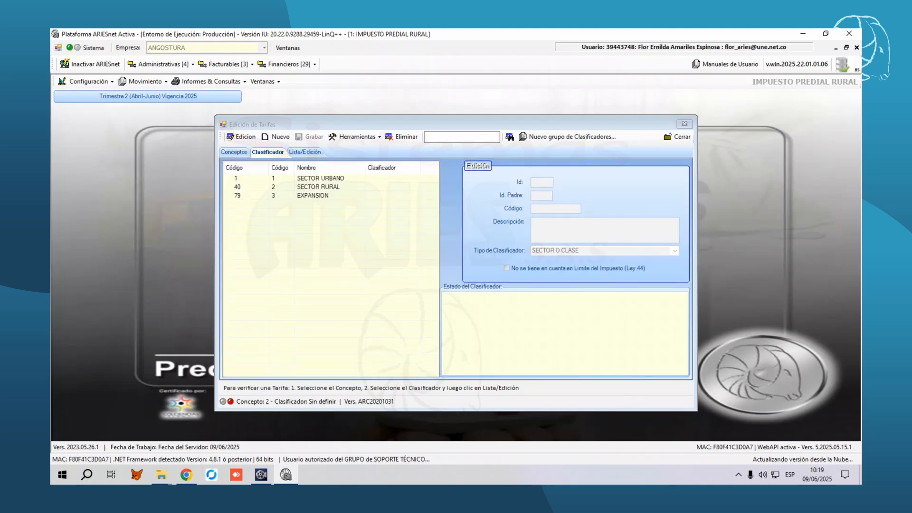
pyautogui.doubleClick(319, 187)
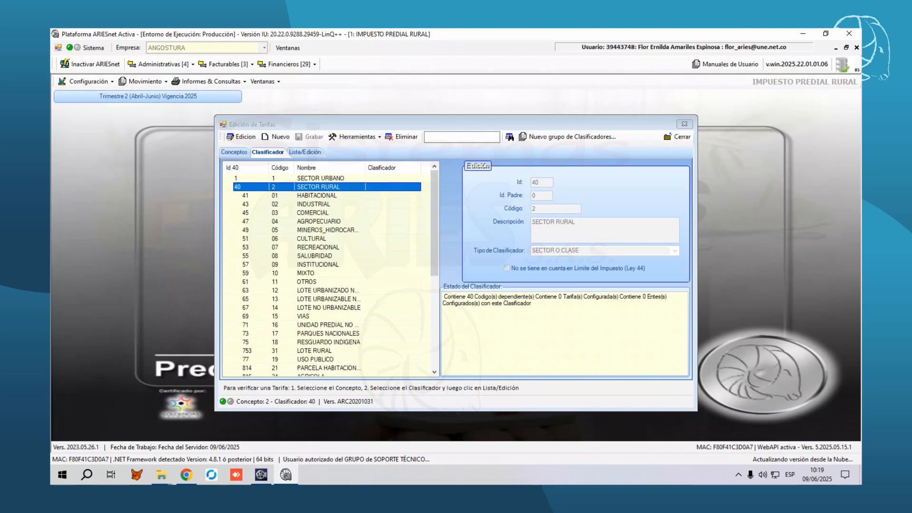
pyautogui.doubleClick(328, 222)
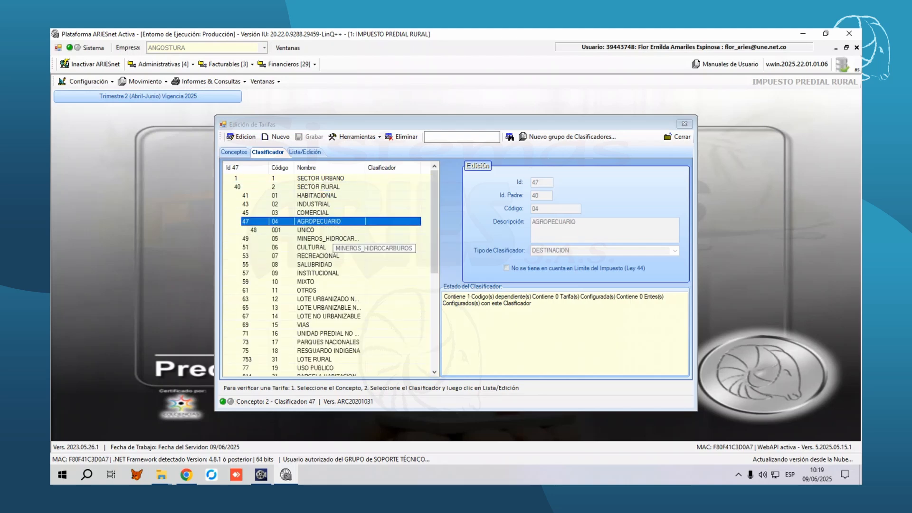
pyautogui.click(313, 230)
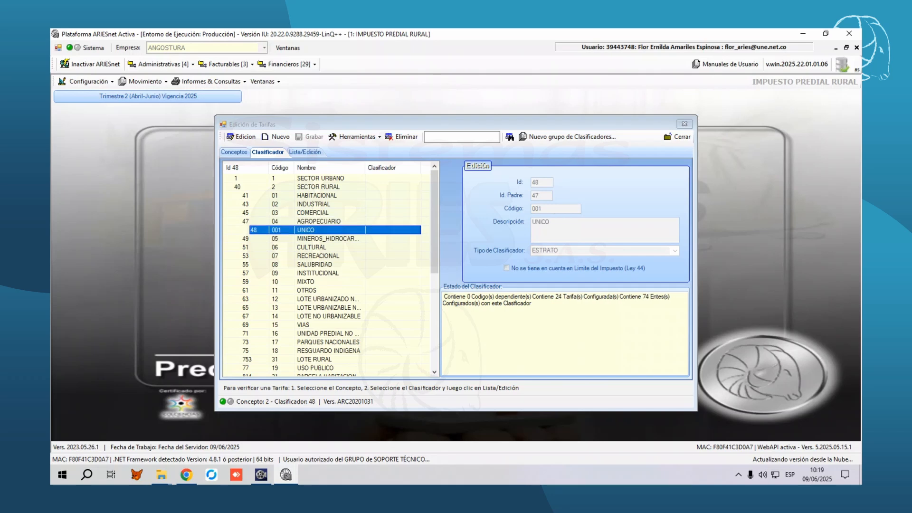
# Start a new AGROPECUARIO rate of type Rango de Avalúos en Pesos y/o Rango Areas, using Milaje según Rango de Areas y Avaluos
pyautogui.click(305, 152)
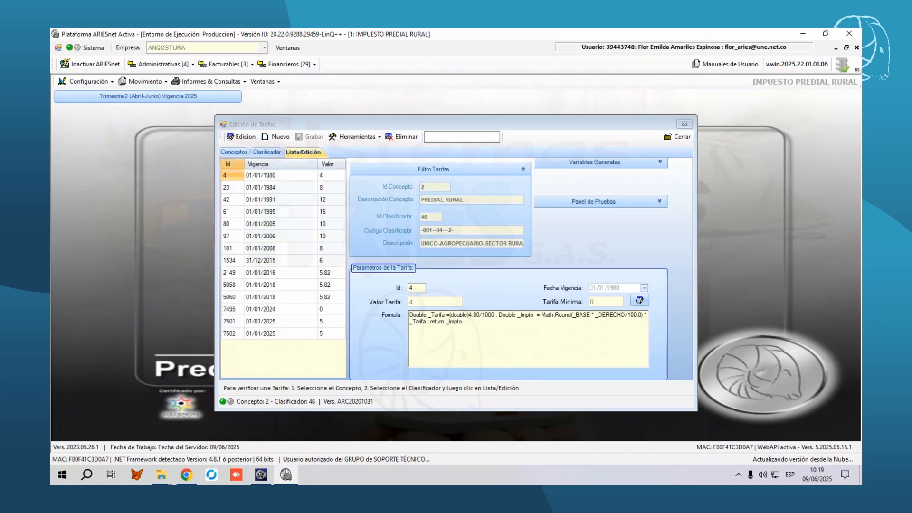
pyautogui.click(276, 137)
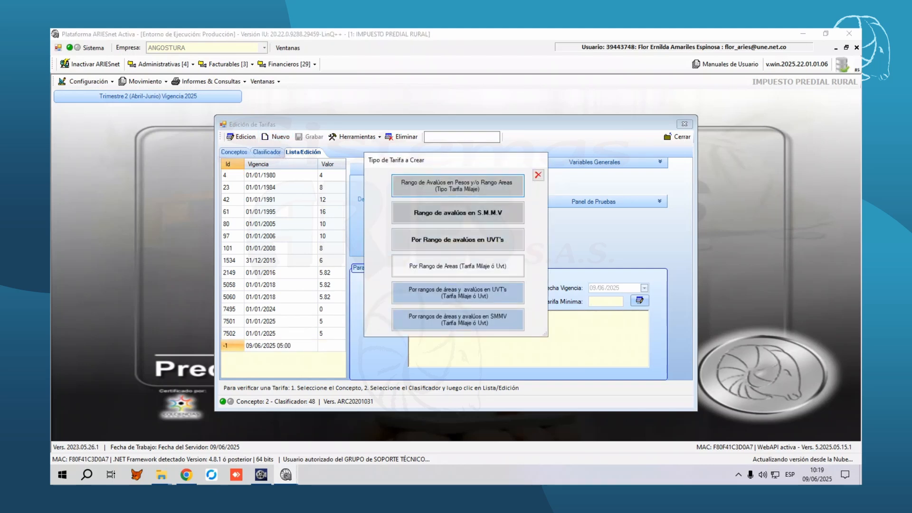
pyautogui.click(458, 185)
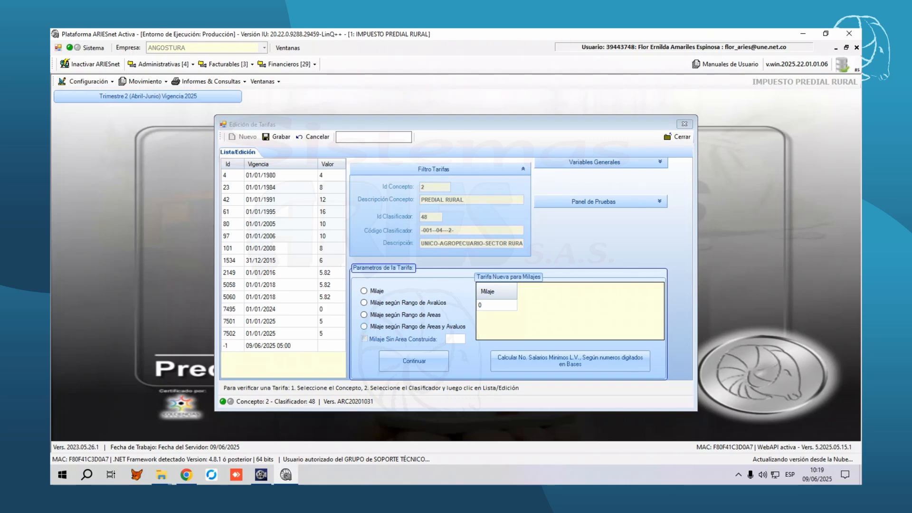
pyautogui.click(364, 326)
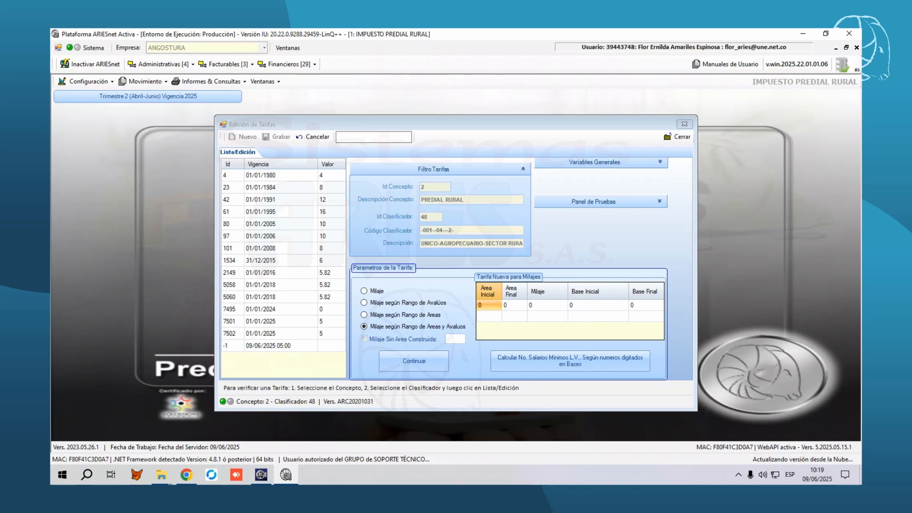
# Fill in the first range with final area 120000, milaje 5 and final base 34270000, keeping the initial area and base at 0
pyautogui.click(514, 305)
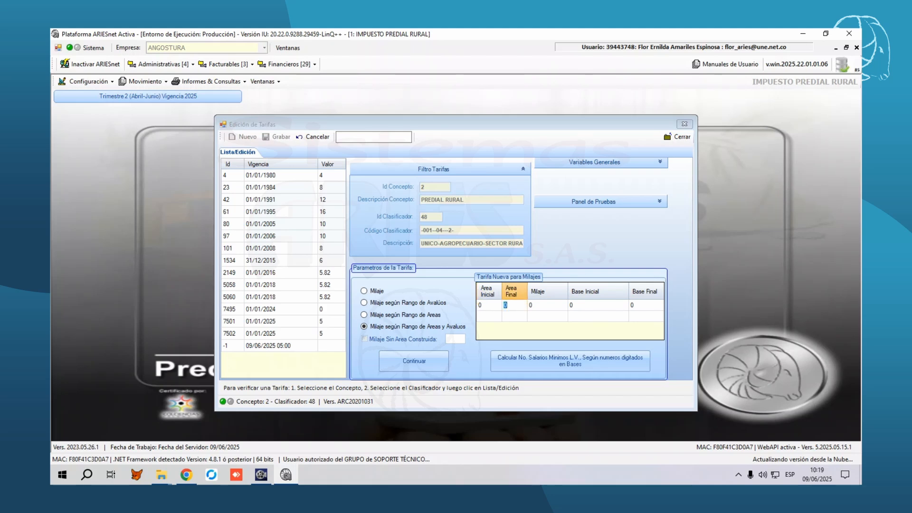
pyautogui.write('120000')
pyautogui.click(547, 304)
pyautogui.click(546, 305)
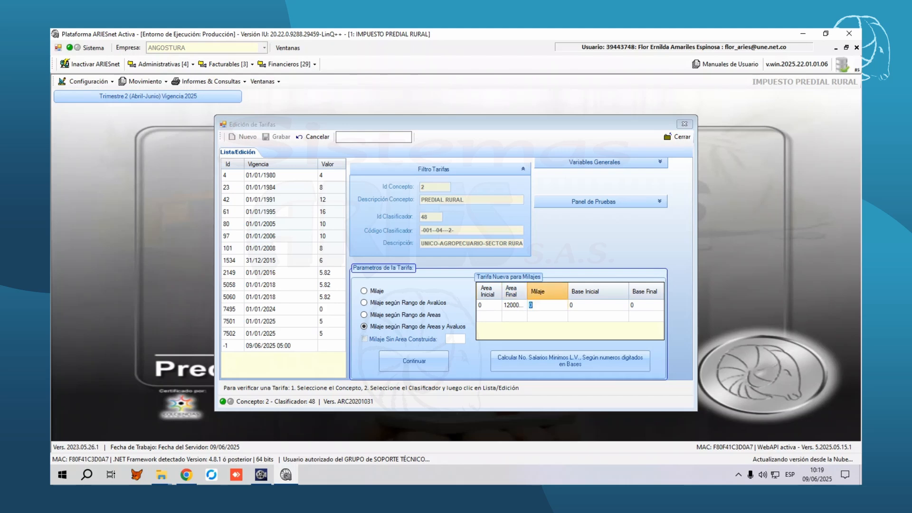
pyautogui.write('5')
pyautogui.click(598, 305)
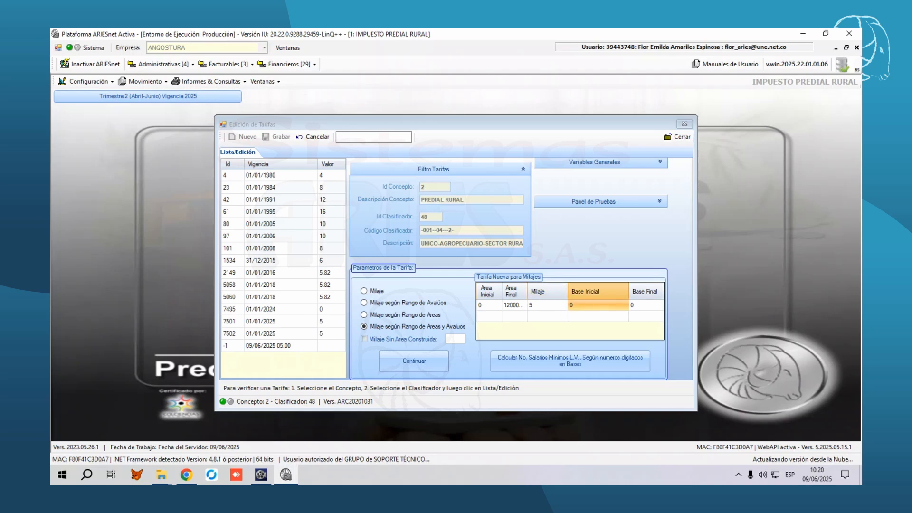
pyautogui.click(645, 305)
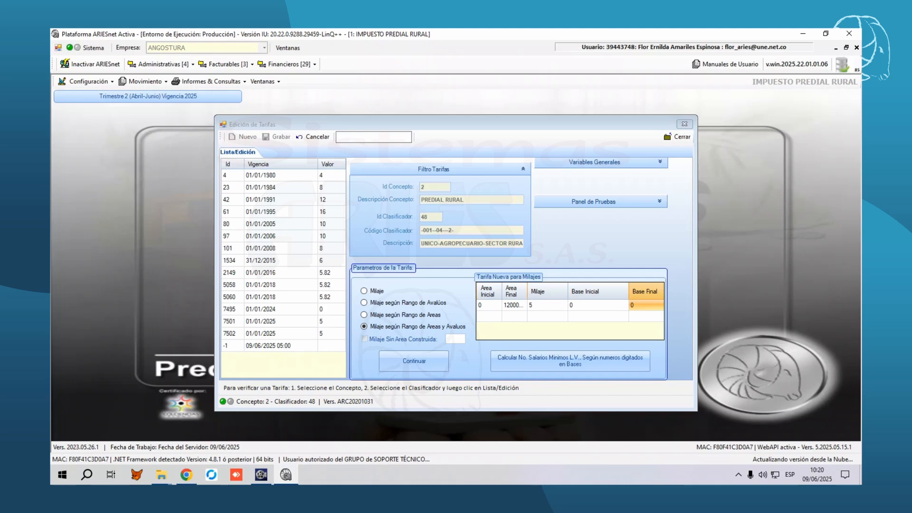
pyautogui.write('34270000')
pyautogui.press('Return')
# Add a second range with initial area 0, final area 120000, milaje 7, initial base 34270001 and final base 342700000
pyautogui.click(489, 316)
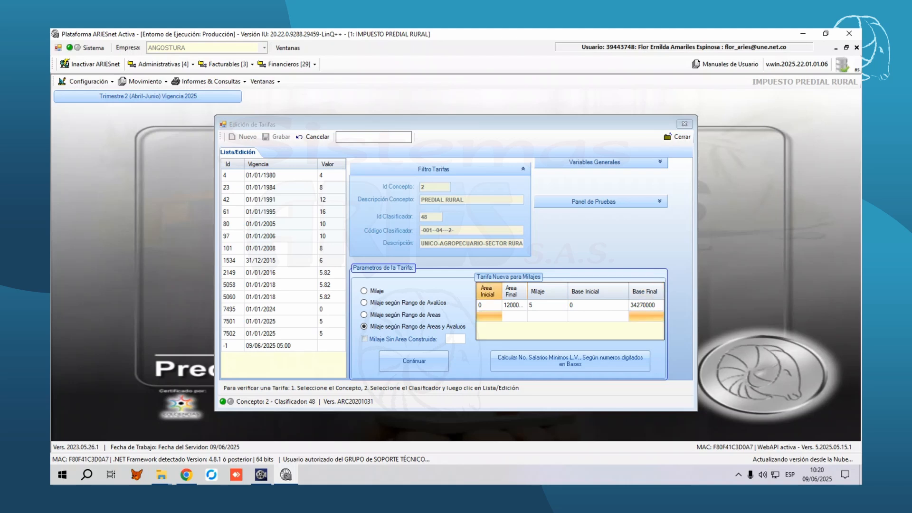
pyautogui.click(489, 316)
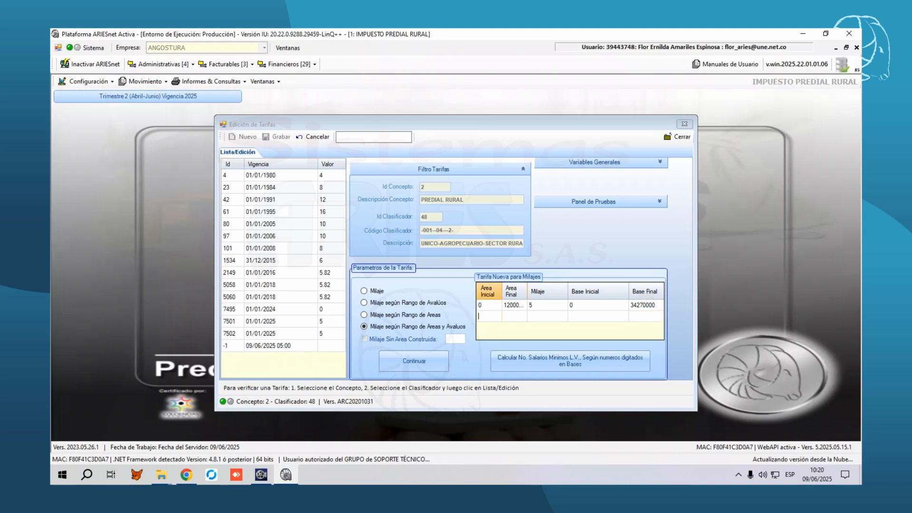
pyautogui.write('0')
pyautogui.press('Tab')
pyautogui.write('1')
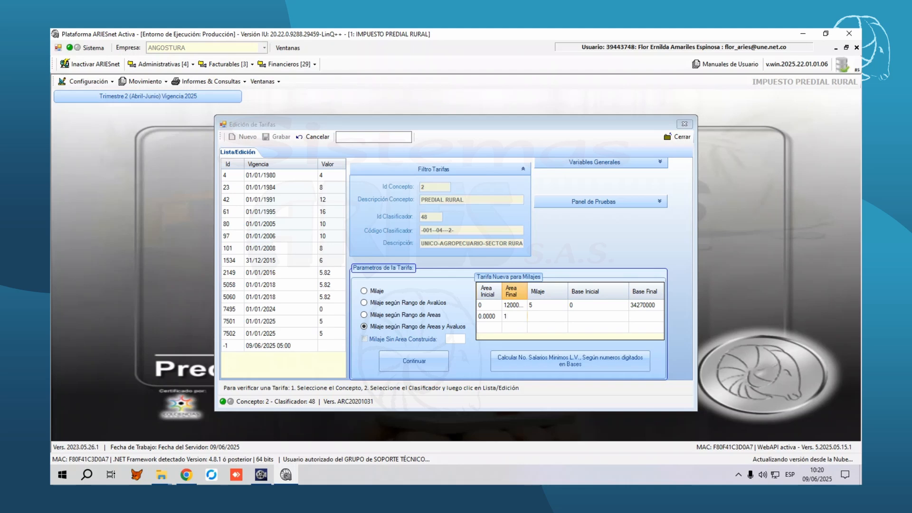
pyautogui.write('2000')
pyautogui.press('Tab')
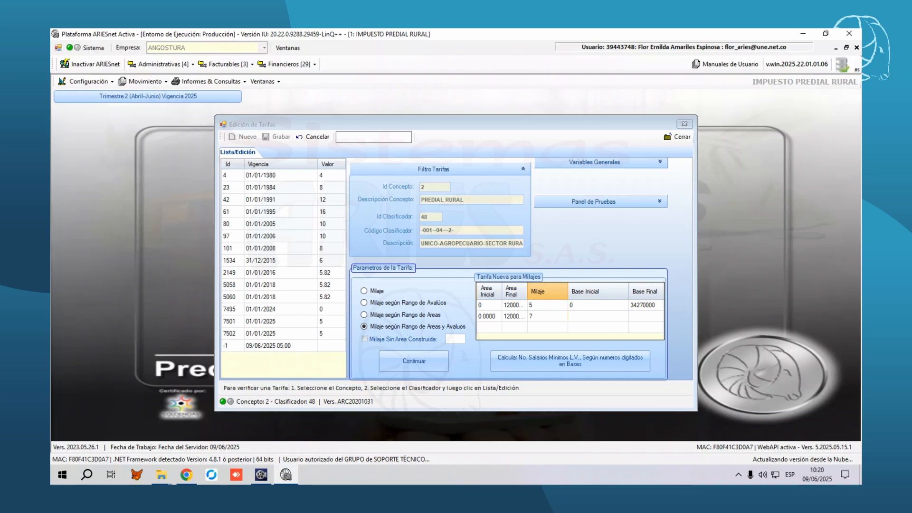
pyautogui.press('Tab')
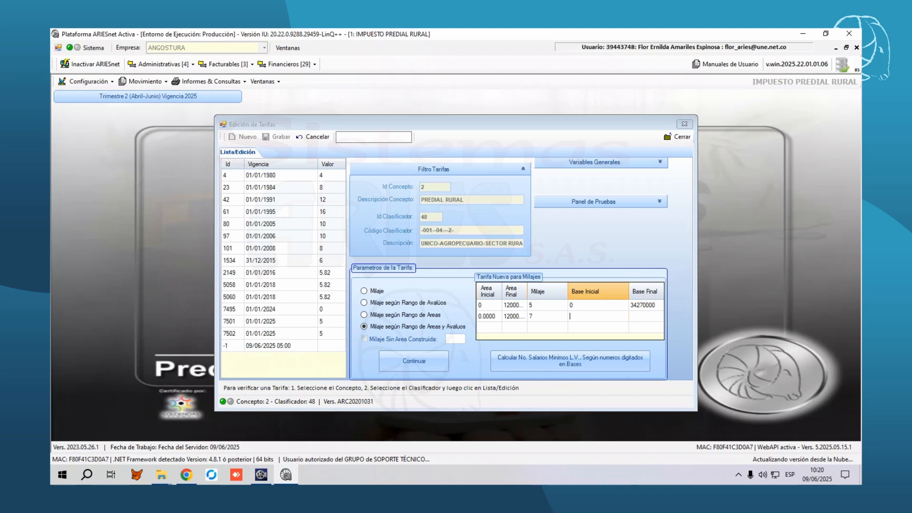
pyautogui.write('2')
pyautogui.press('Tab')
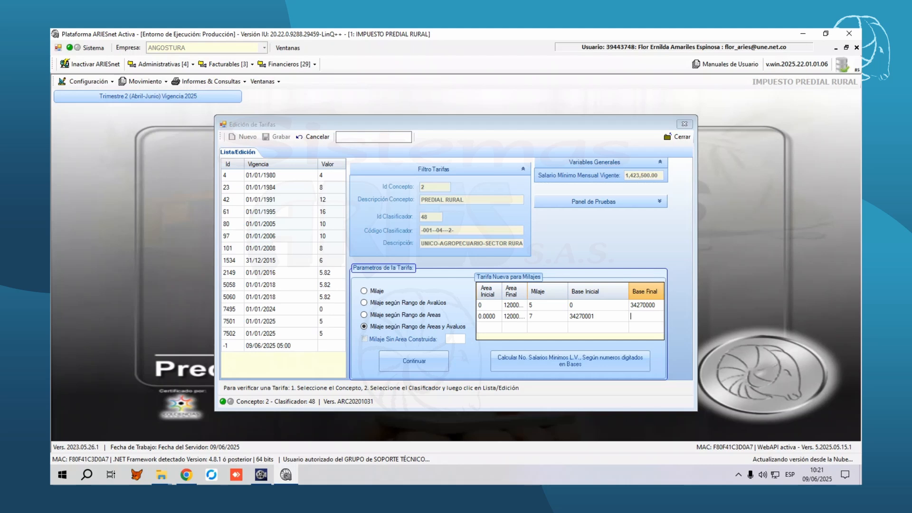
pyautogui.write('342700000')
pyautogui.press('Tab')
pyautogui.click(489, 327)
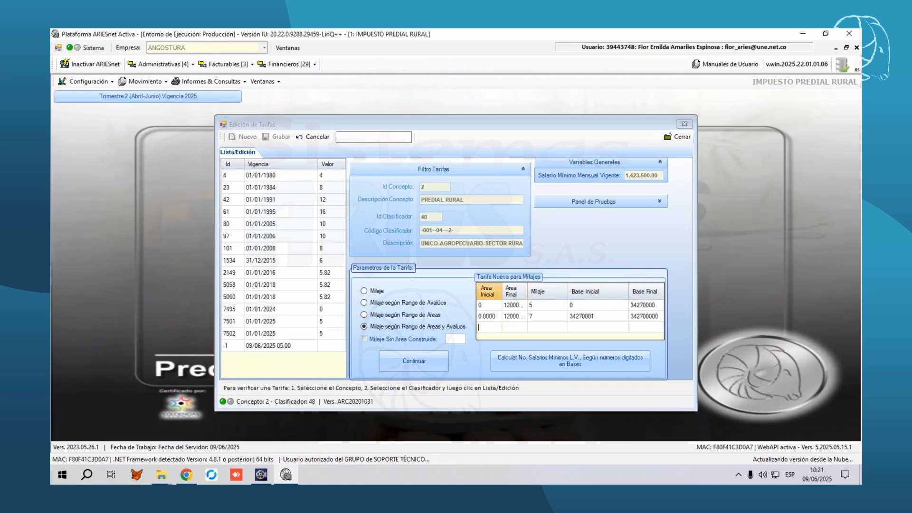
pyautogui.write('0')
pyautogui.press('Tab')
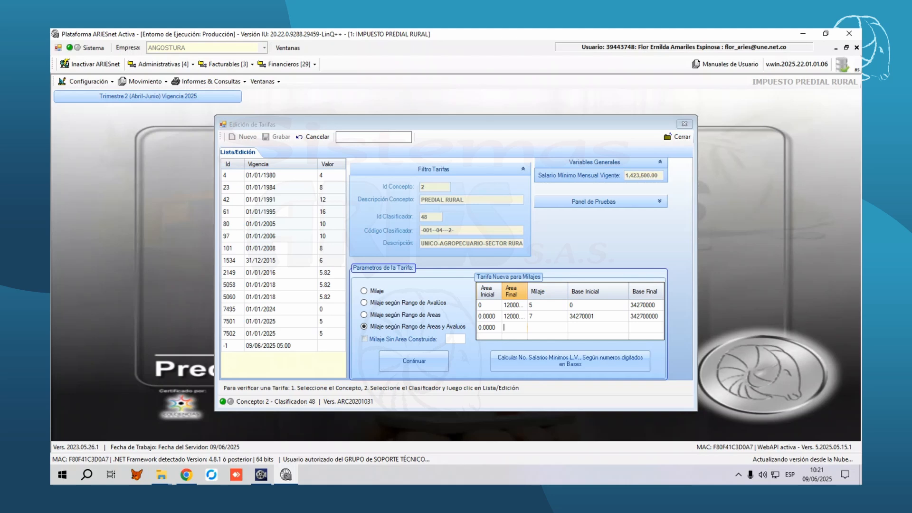
pyautogui.write('12000')
pyautogui.press('Tab')
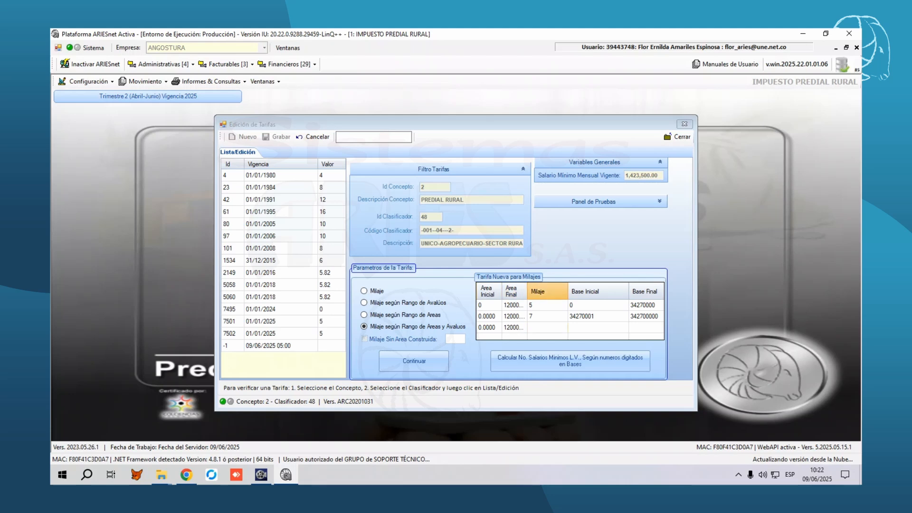
pyautogui.write('8')
pyautogui.press('Tab')
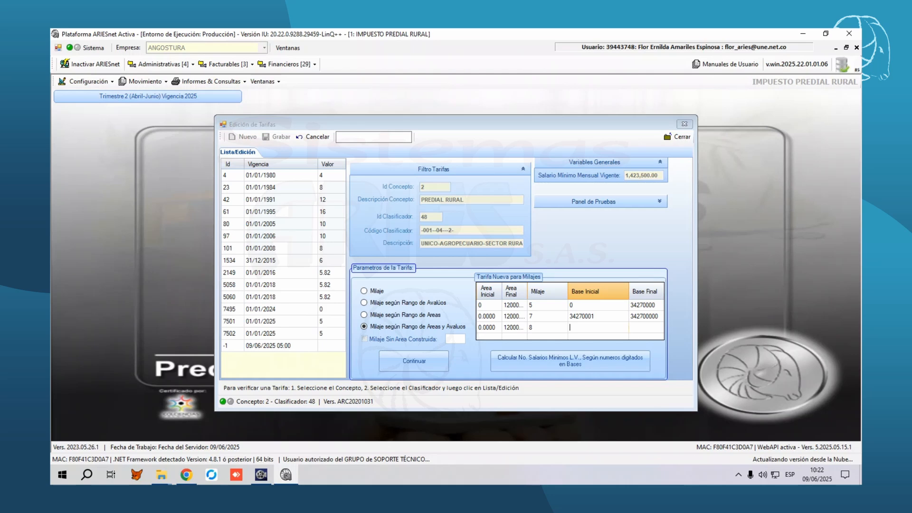
pyautogui.write('342700001')
pyautogui.press('Tab')
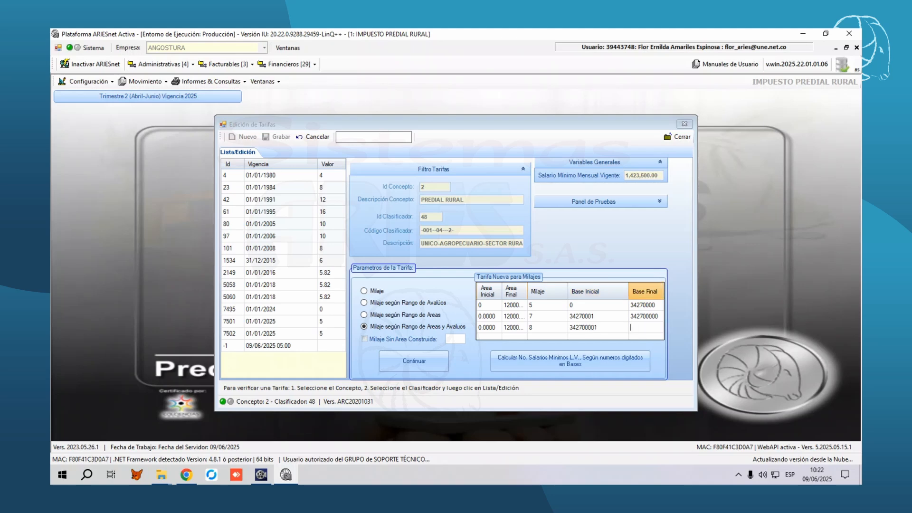
pyautogui.write('99999999999')
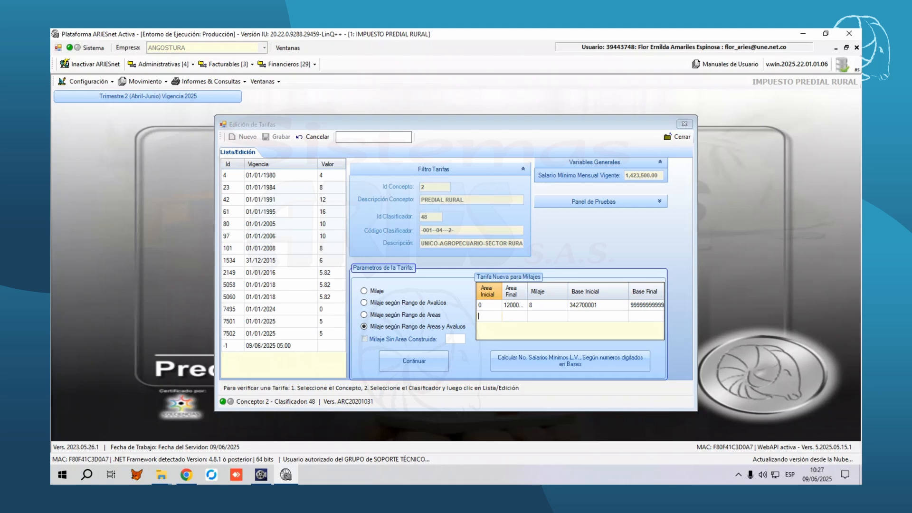
# Add a fourth range with initial area 120001, final area 999999, milaje 9, initial base 0 and final base 34270000
pyautogui.write('120001')
pyautogui.press('Tab')
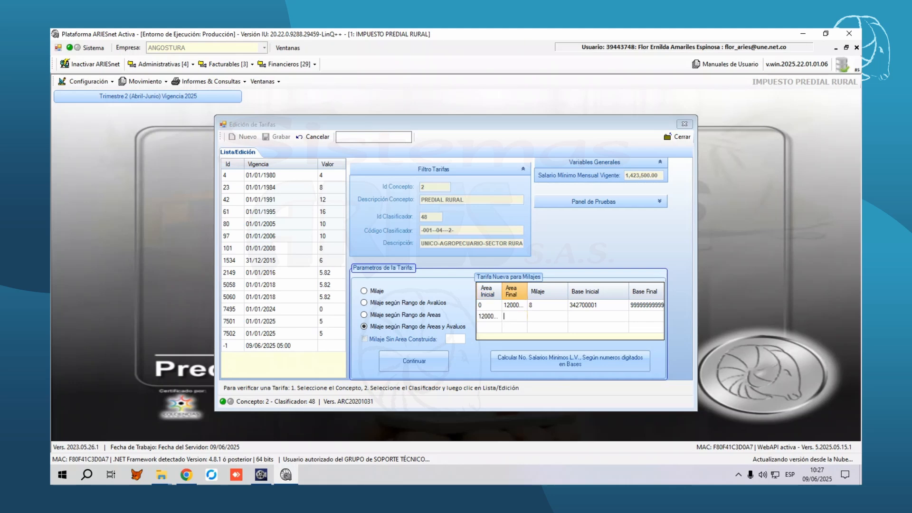
pyautogui.write('999999')
pyautogui.press('Tab')
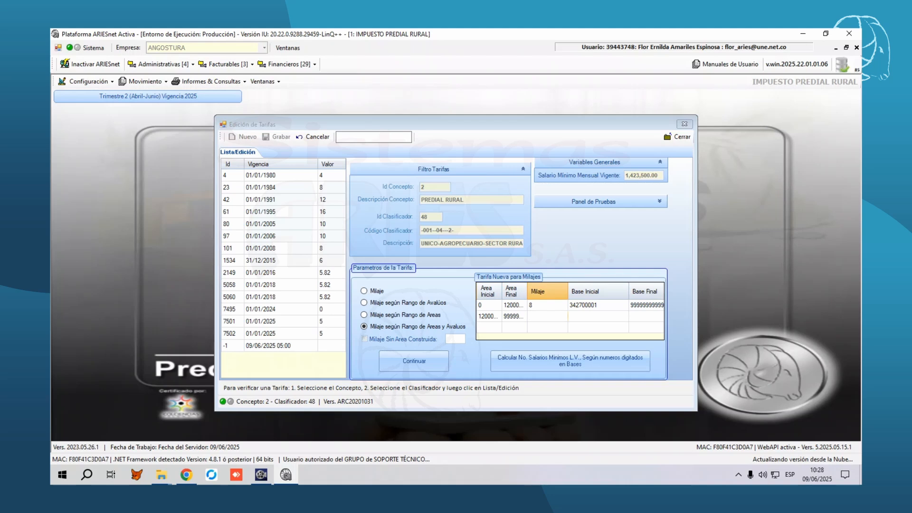
pyautogui.write('9')
pyautogui.press('Tab')
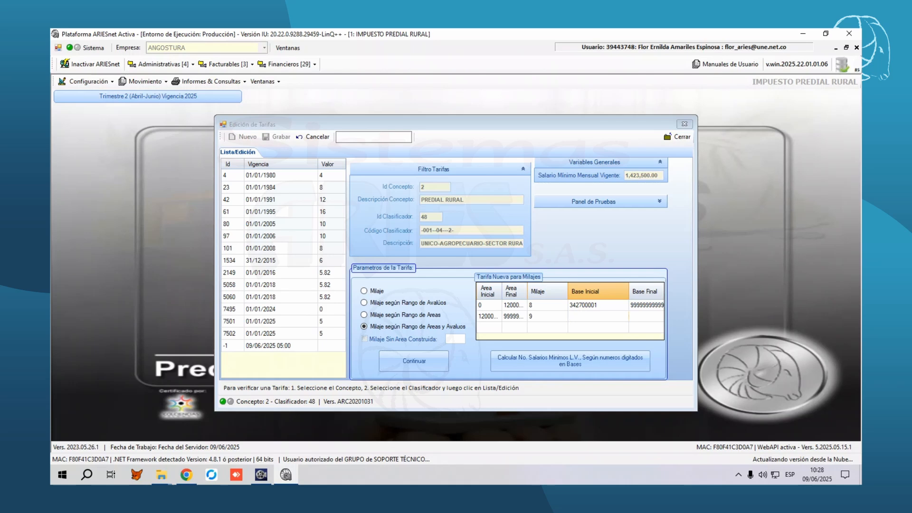
pyautogui.write('0')
pyautogui.press('Tab')
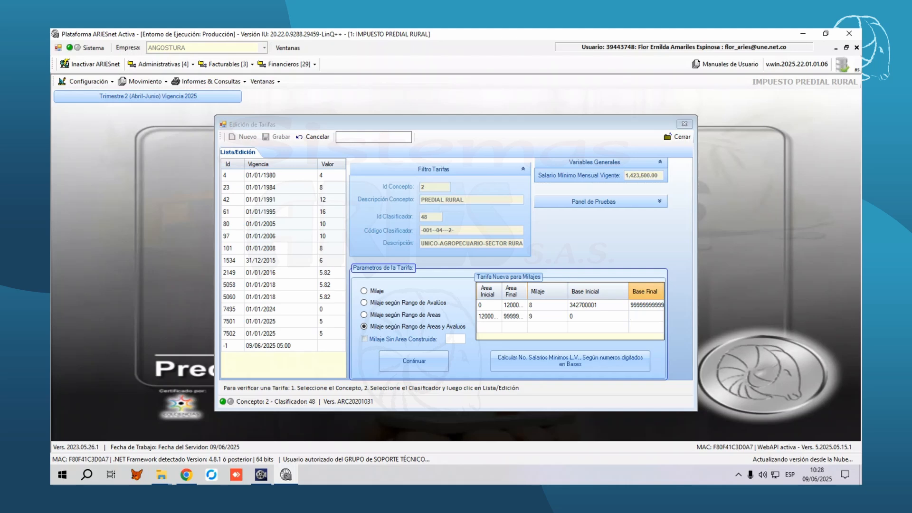
pyautogui.write('34270000')
pyautogui.press('Tab')
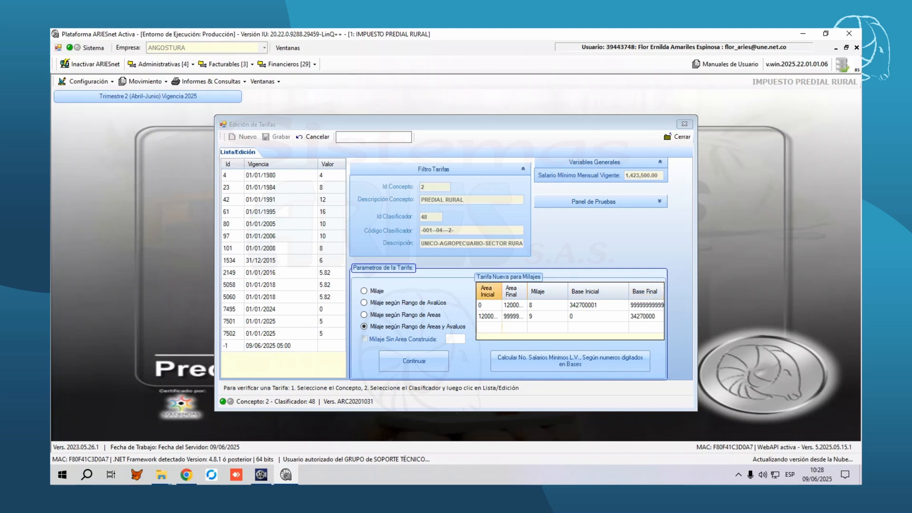
# Add a fifth range starting at area 120001 with milaje 10, initial base 342700001 and final base 342700000
pyautogui.write('12')
pyautogui.write('000')
pyautogui.write('01')
pyautogui.press('Tab')
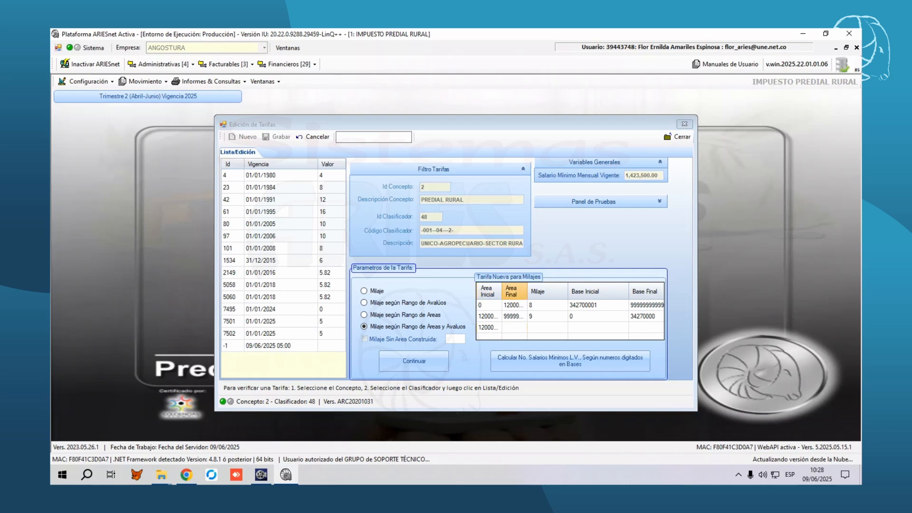
pyautogui.write('9999999')
pyautogui.press('Tab')
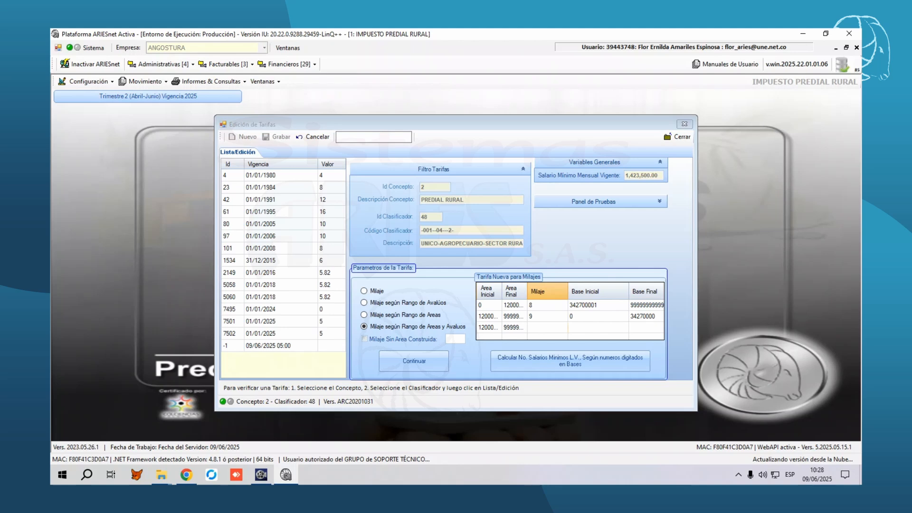
pyautogui.write('10')
pyautogui.press('Tab')
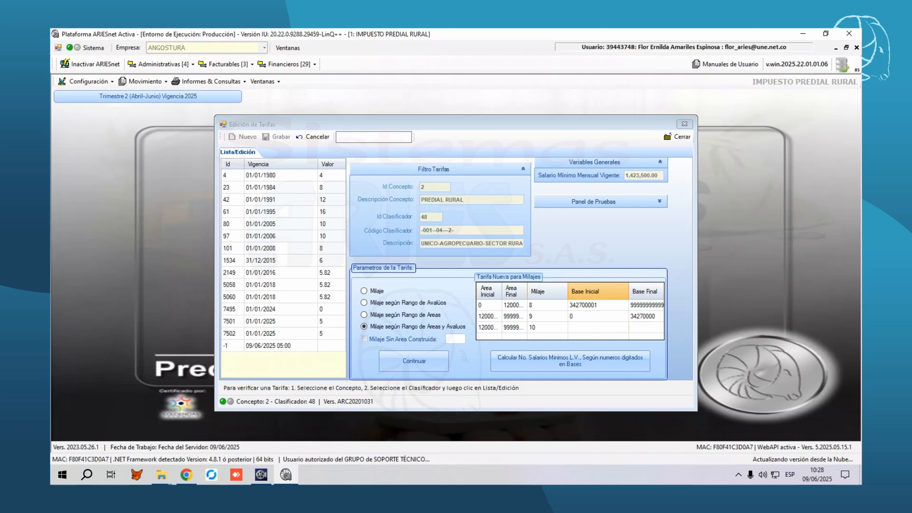
pyautogui.write('342700001')
pyautogui.press('Tab')
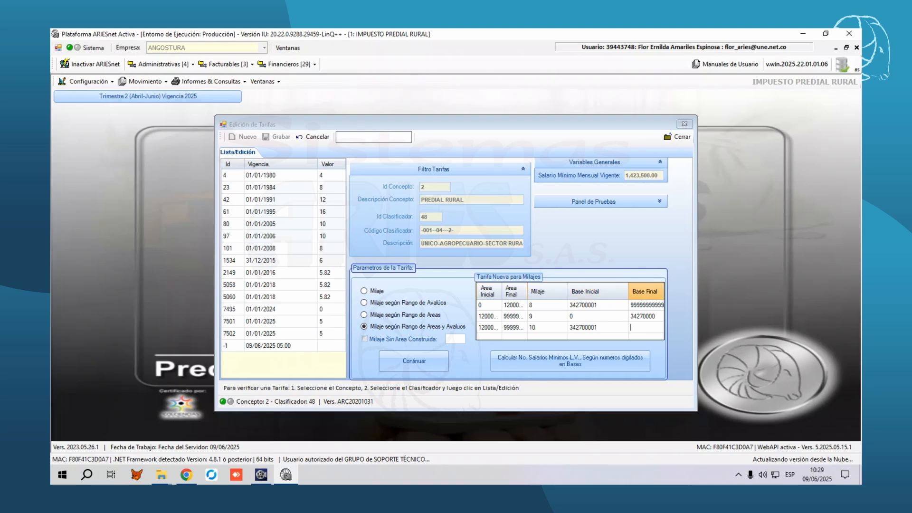
pyautogui.write('342700000')
pyautogui.press('Tab')
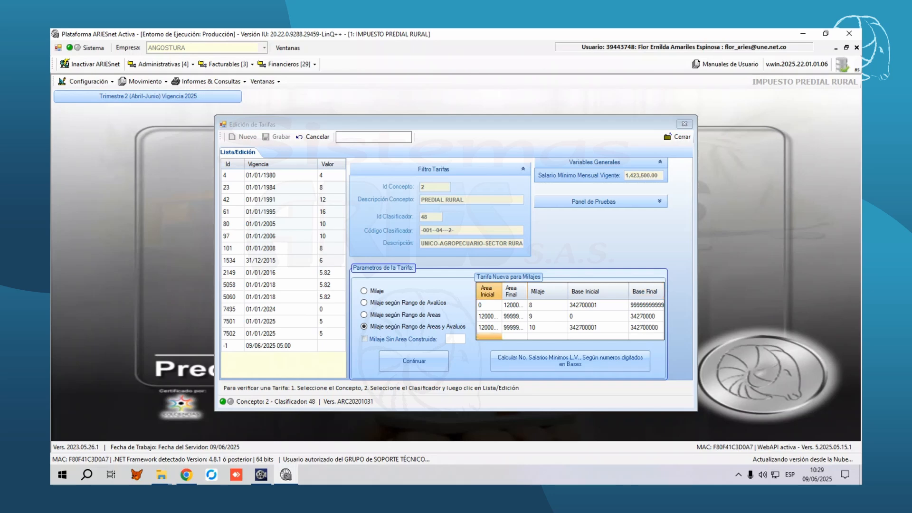
pyautogui.click(488, 337)
pyautogui.write('12000')
pyautogui.press('Tab')
pyautogui.write('9000')
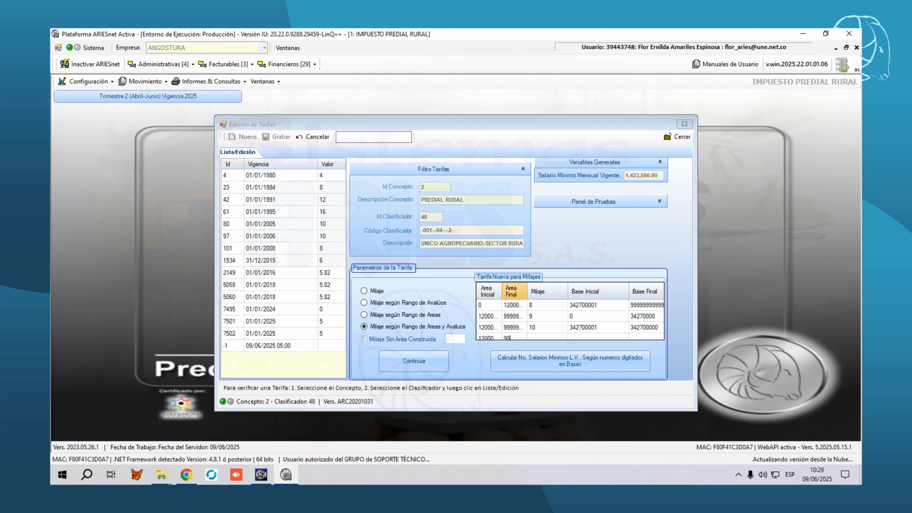
pyautogui.press('BackSpace')
pyautogui.press('BackSpace')
pyautogui.press('BackSpace')
pyautogui.write('999')
pyautogui.press('Tab')
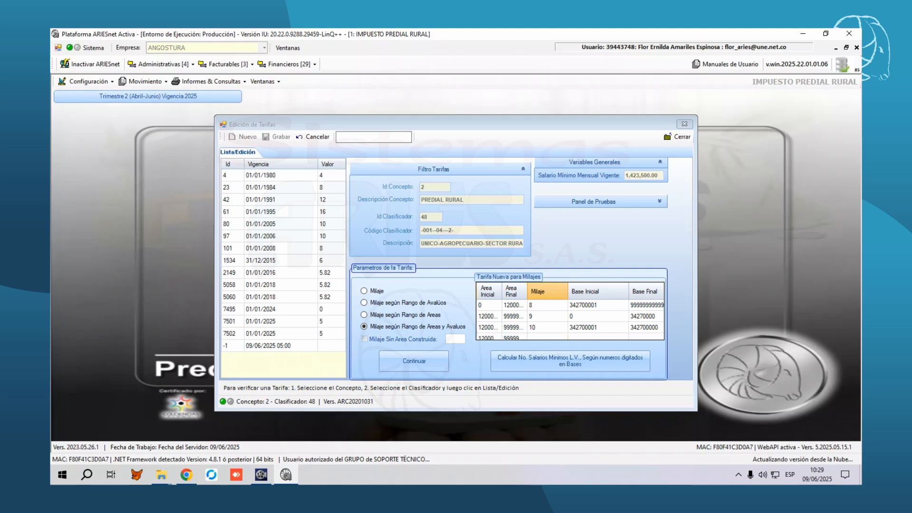
pyautogui.write('12')
pyautogui.press('Tab')
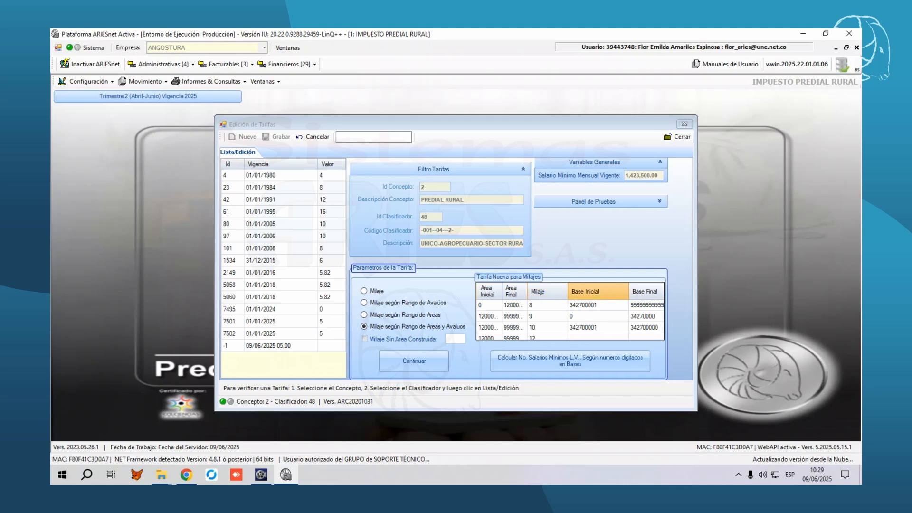
pyautogui.write('342700001')
pyautogui.press('Tab')
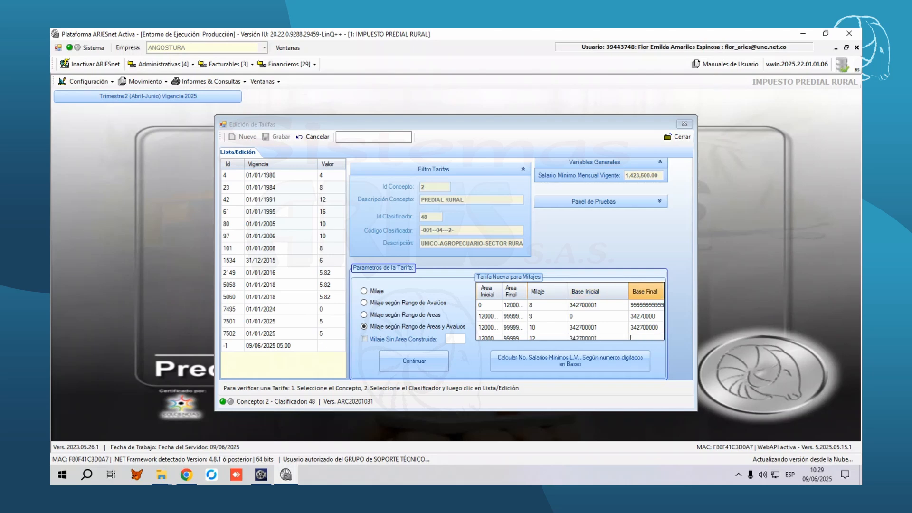
pyautogui.write('99999999999')
pyautogui.click(413, 361)
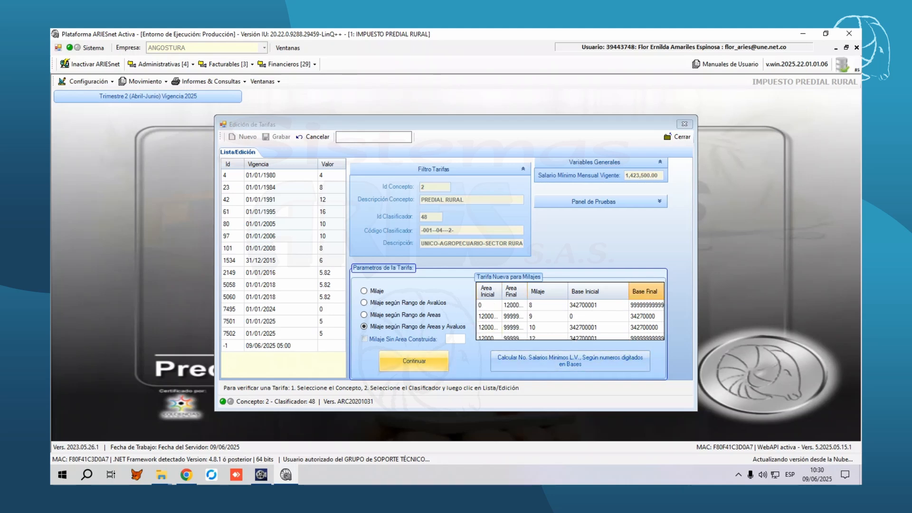
# Accept the area and appraisal ranges for the AGROPECUARIO rate, set its effective date to 01/01/2025 and save it
pyautogui.click(413, 361)
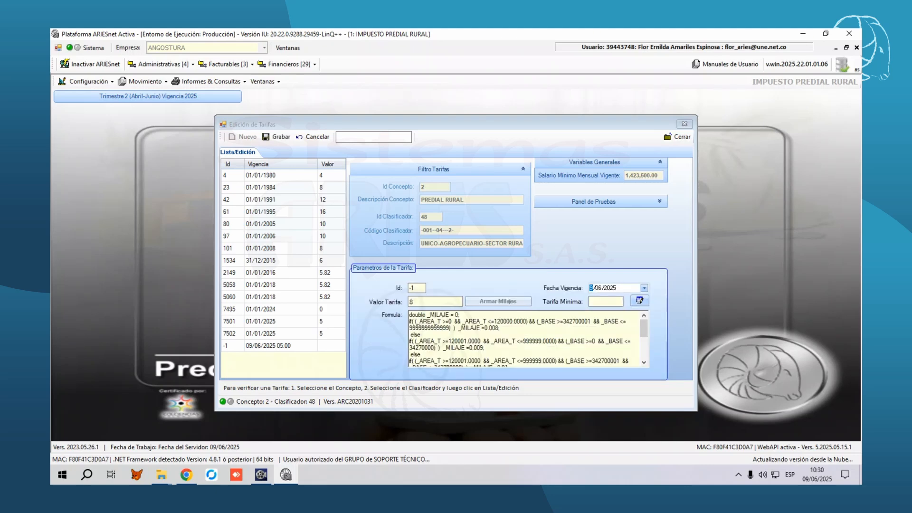
pyautogui.press('Right')
pyautogui.write('6')
pyautogui.click(279, 137)
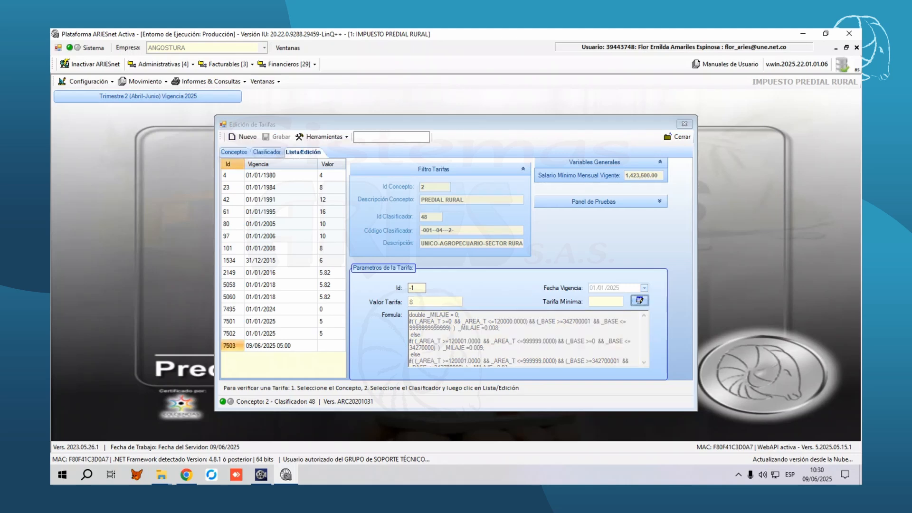
pyautogui.click(676, 137)
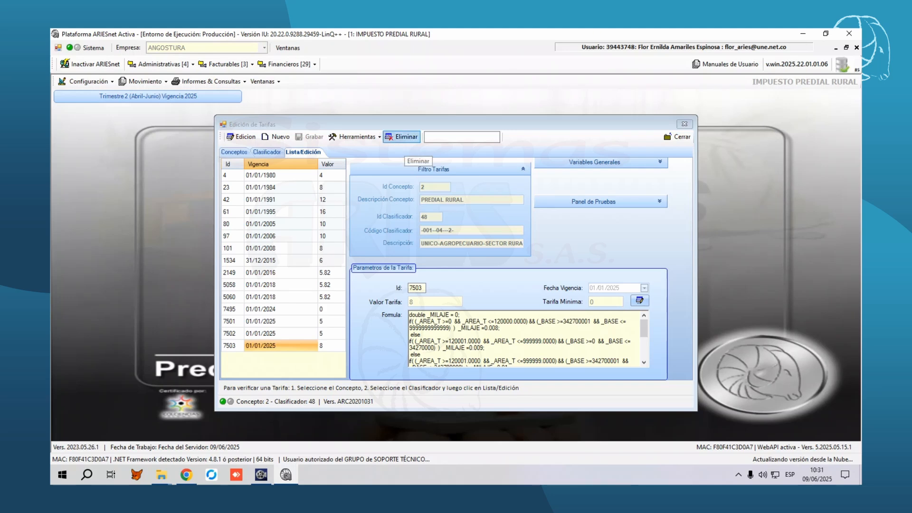
# Delete the AGROPECUARIO rate with Id 7503 and confirm the deletion
pyautogui.click(402, 136)
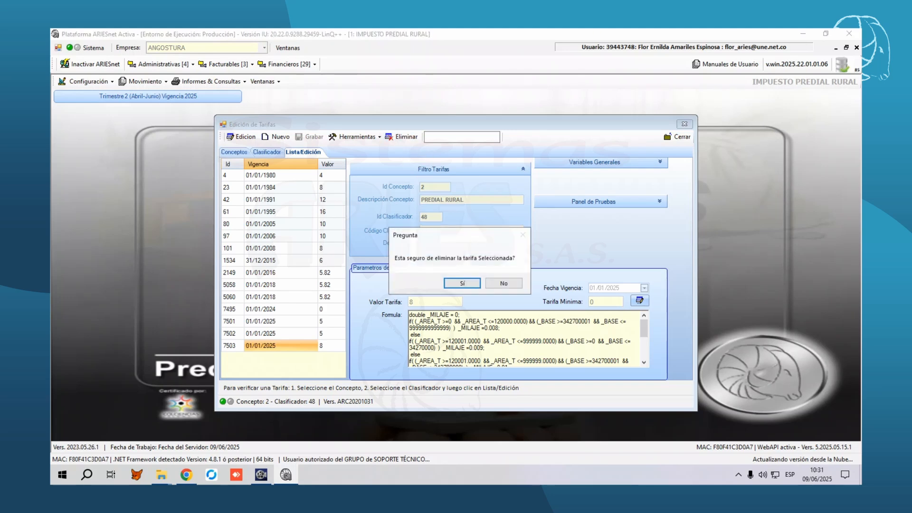
pyautogui.press('Return')
pyautogui.press('Return')
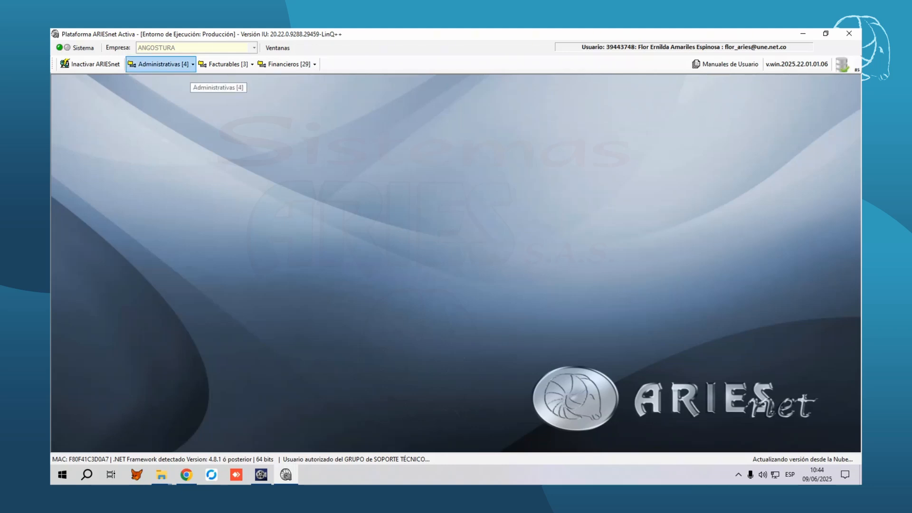
# Open the UVT history among the global masters of the ADMINISTRATIVO module and display the 2025 record
pyautogui.click(185, 66)
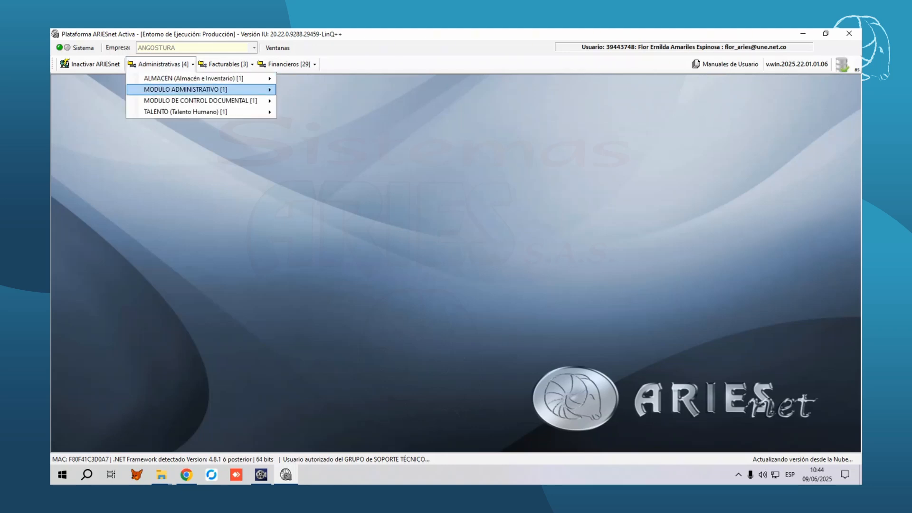
pyautogui.moveTo(186, 90)
pyautogui.click(318, 90)
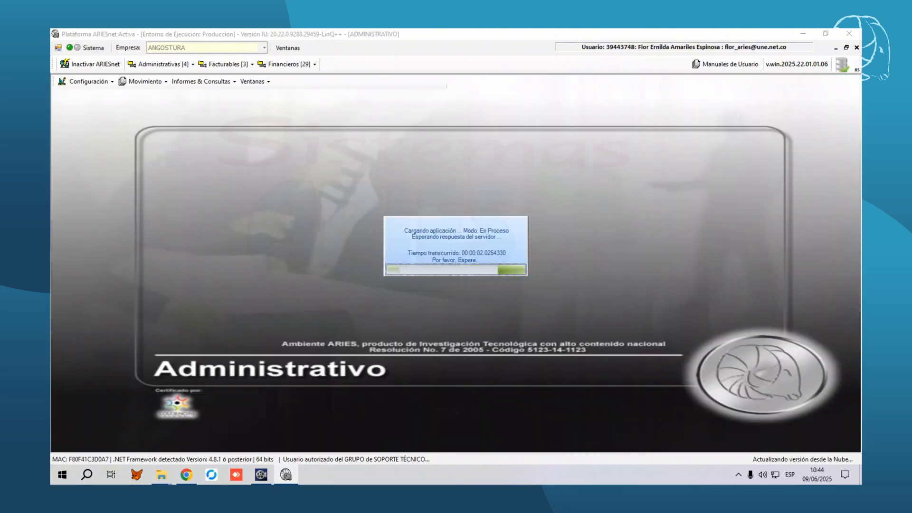
pyautogui.press('Down')
pyautogui.press('Down')
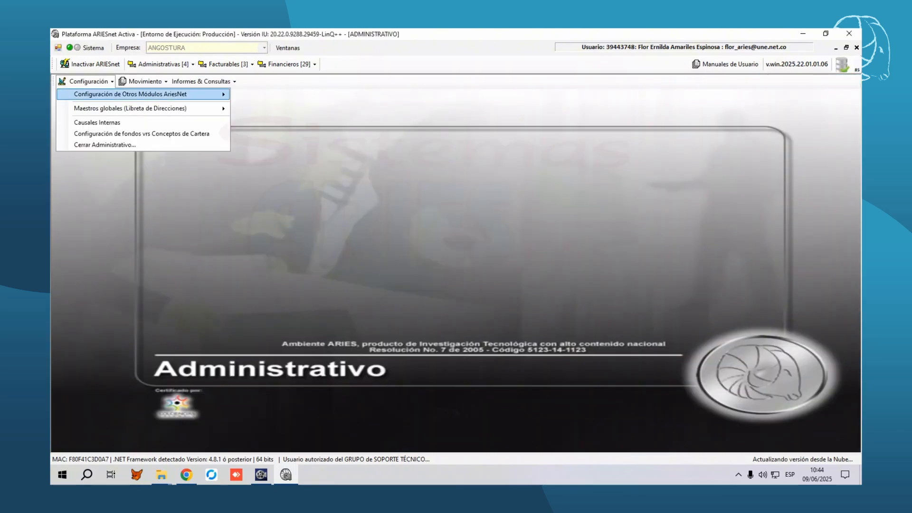
pyautogui.press('Right')
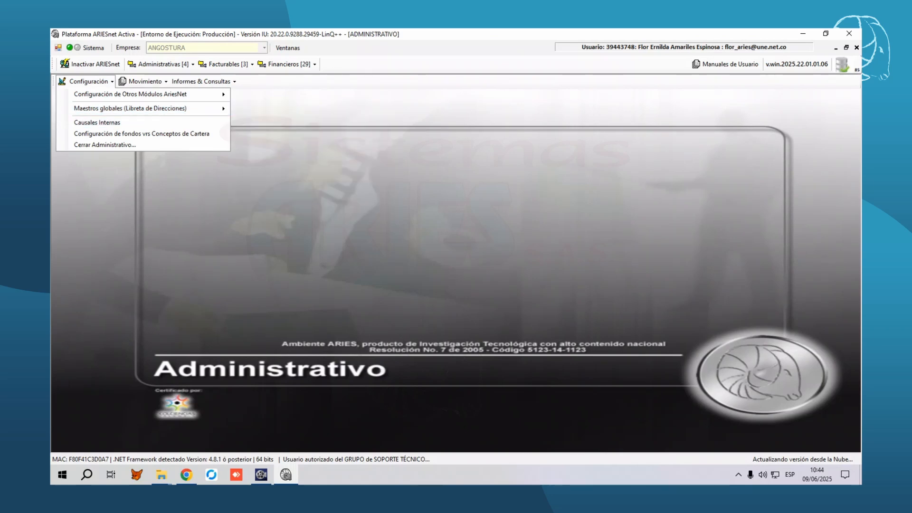
pyautogui.moveTo(143, 109)
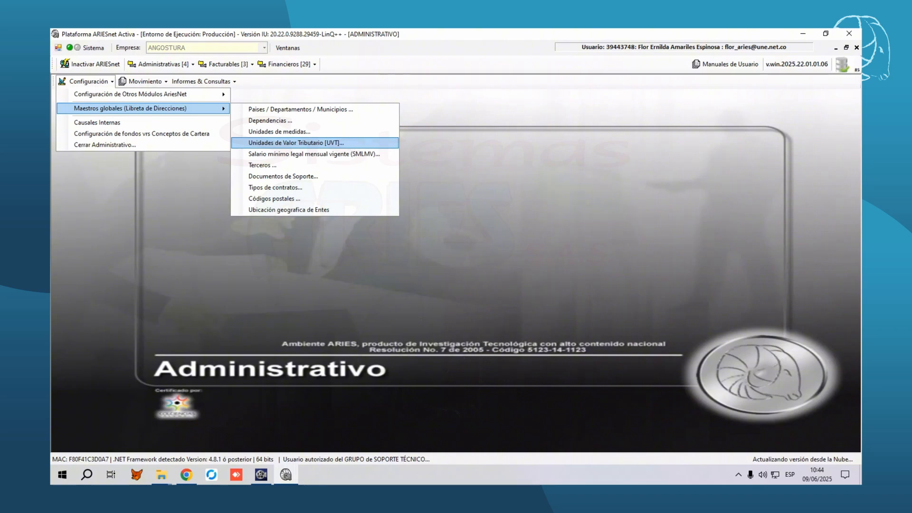
pyautogui.click(295, 143)
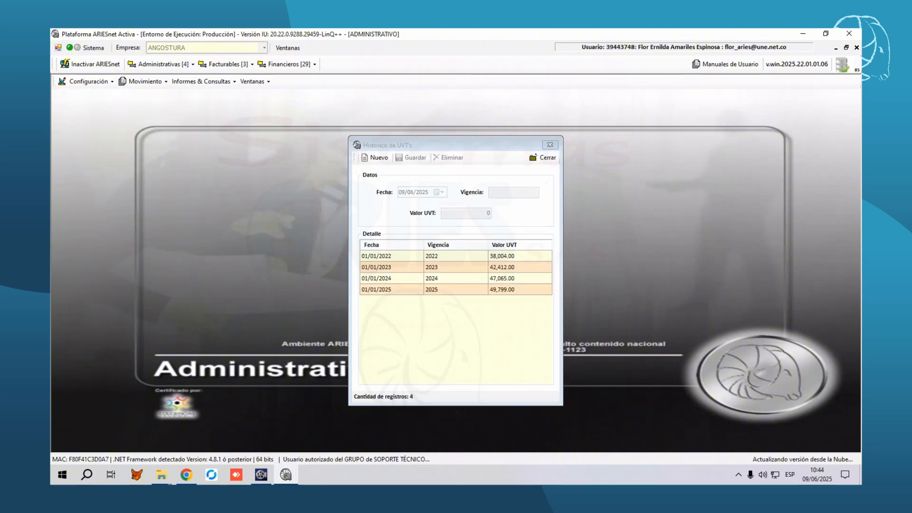
pyautogui.click(430, 289)
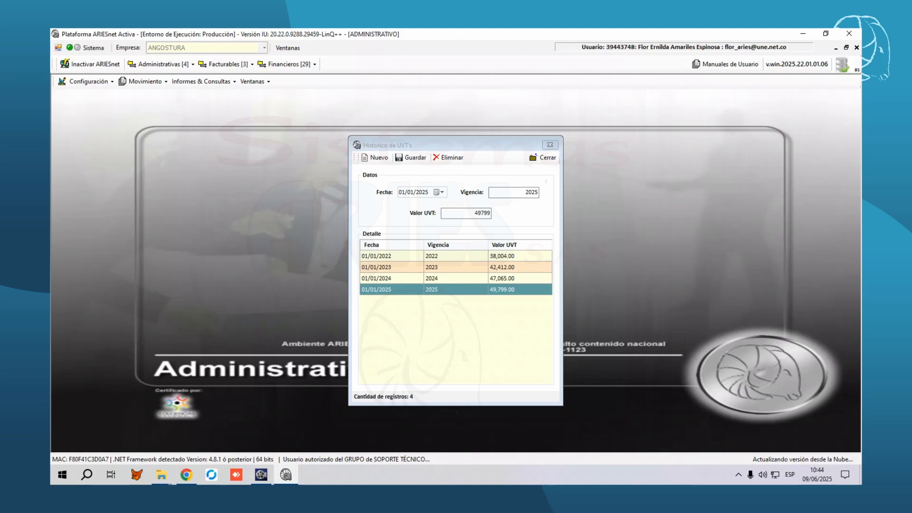
# Create and save a UVT record dated 01/01/2025 for vigencia 2025 with a value of 49799
pyautogui.click(375, 157)
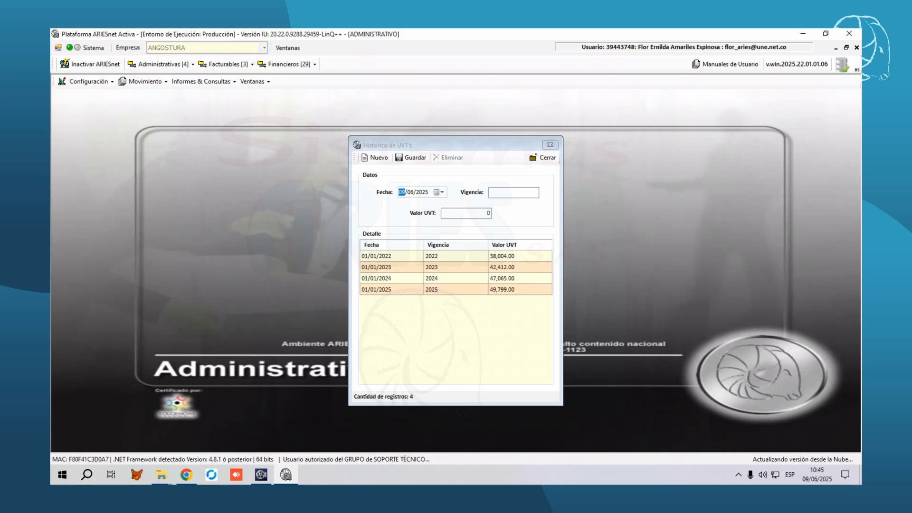
pyautogui.write('01')
pyautogui.press('Tab')
pyautogui.write('2025')
pyautogui.press('Tab')
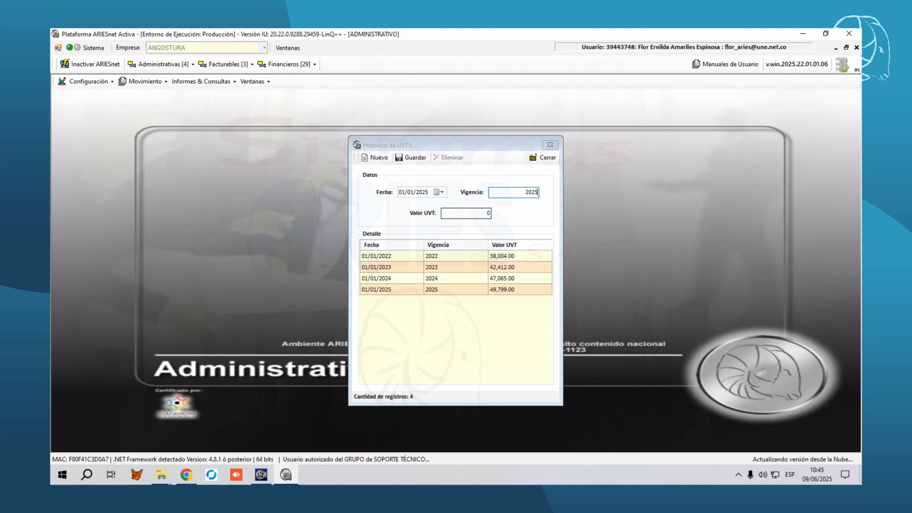
pyautogui.write('49799')
pyautogui.press('Delete')
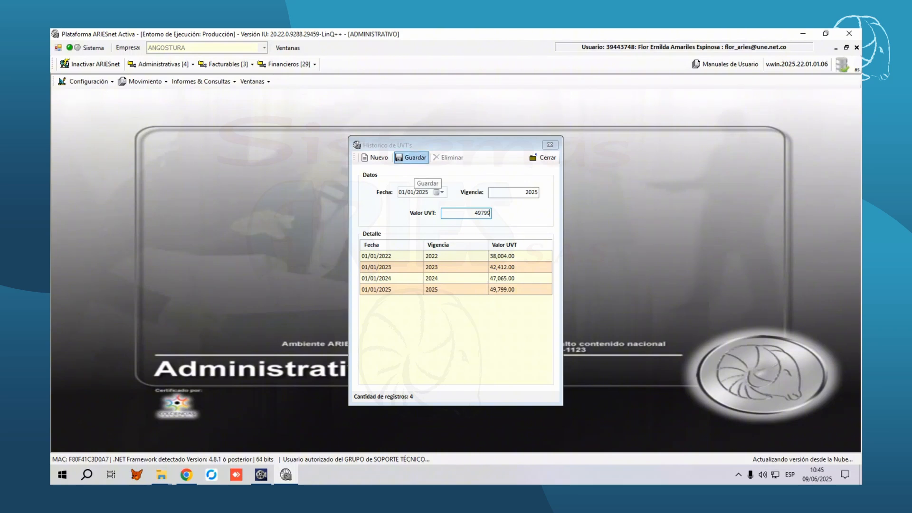
pyautogui.click(414, 158)
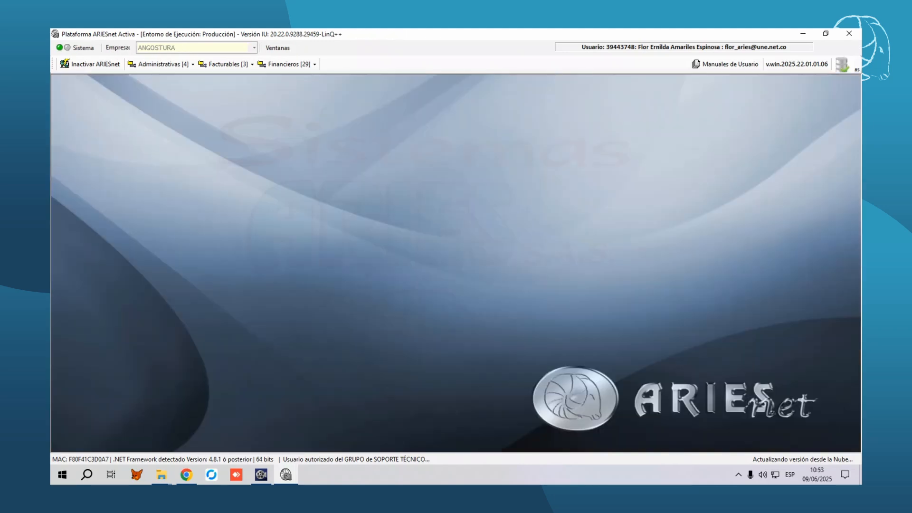
# Open the legal monthly minimum wage (SMLMV) editor from the global masters of the ADMINISTRATIVO module and review the registered years
pyautogui.click(159, 64)
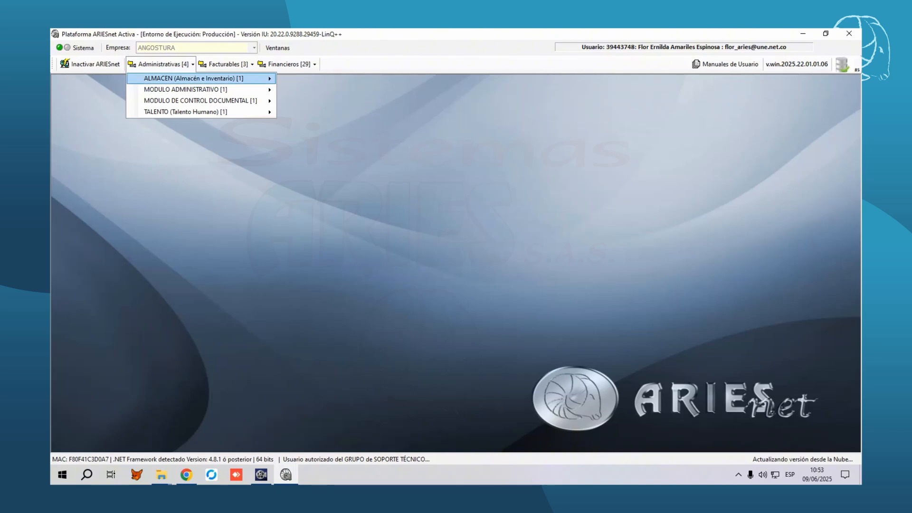
pyautogui.moveTo(186, 89)
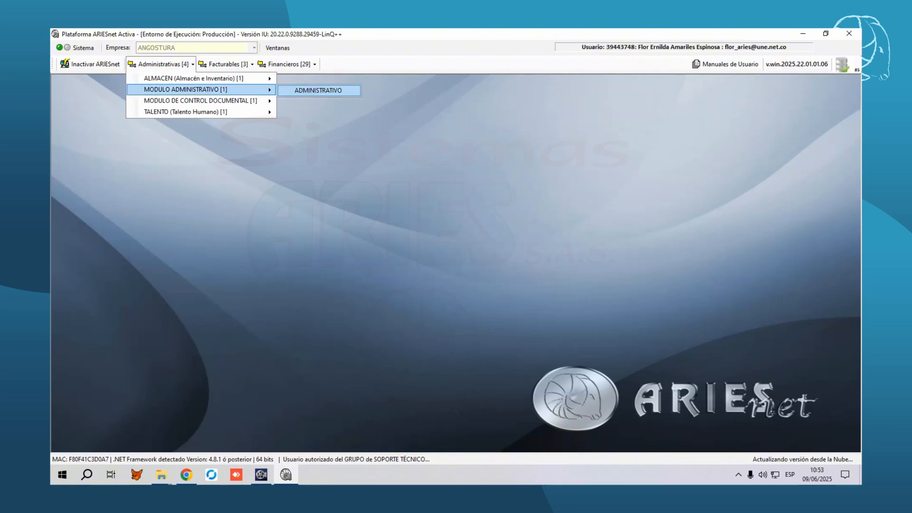
pyautogui.click(318, 91)
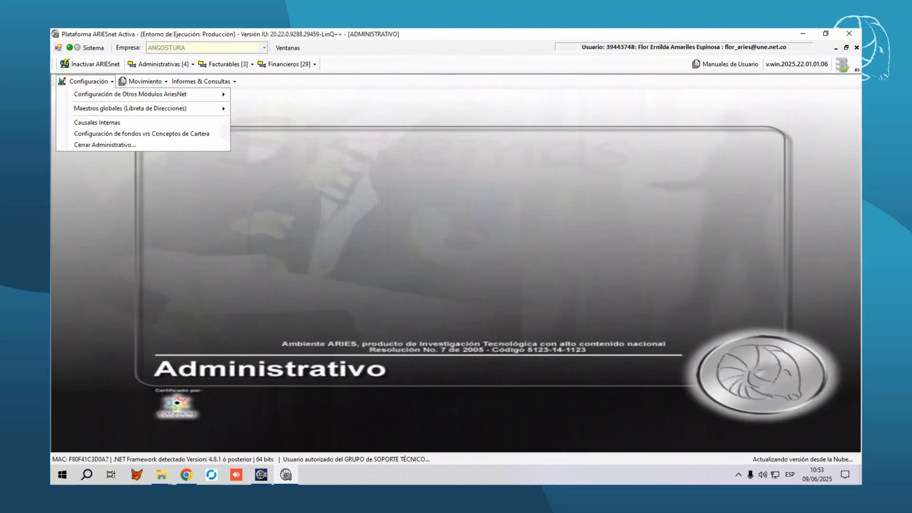
pyautogui.moveTo(130, 109)
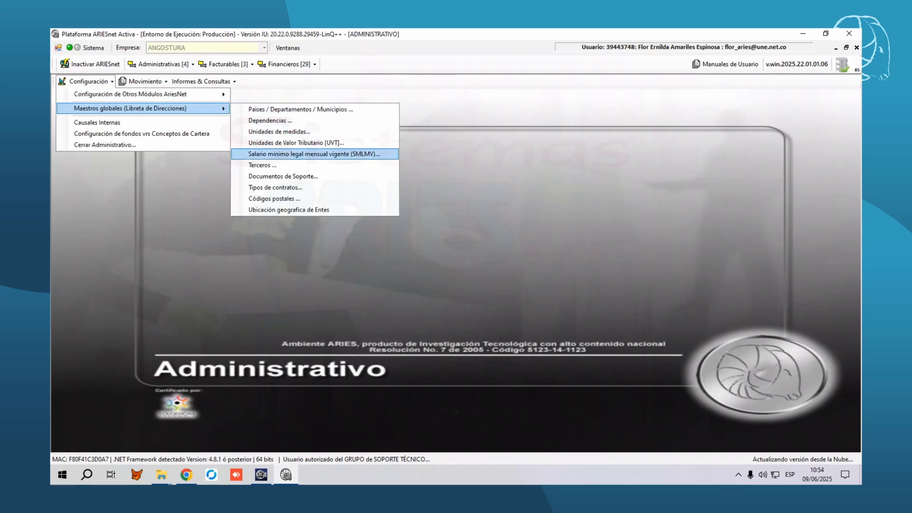
pyautogui.click(314, 155)
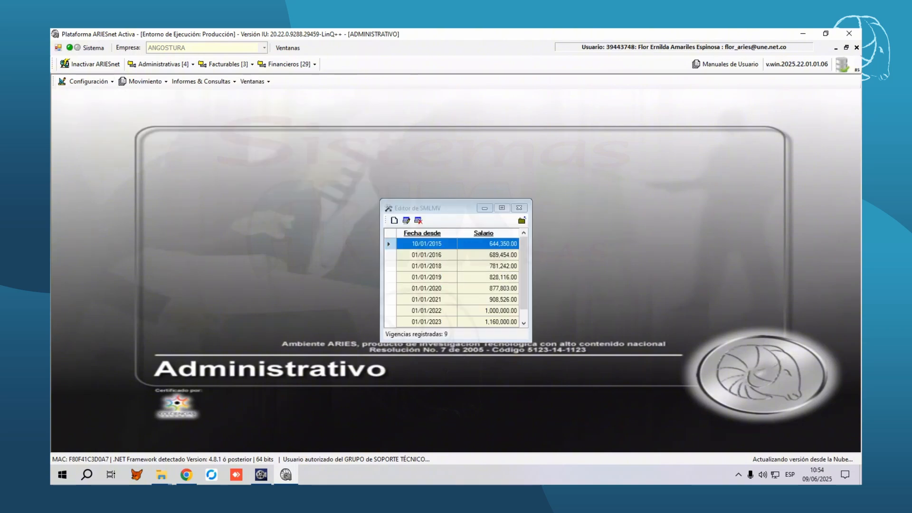
pyautogui.scroll(-1, 456, 281)
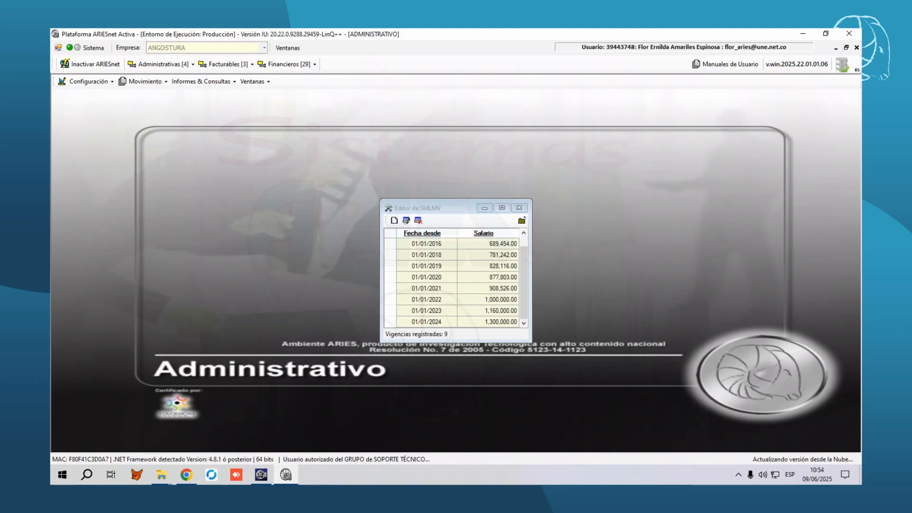
# Add a minimum wage entry effective from 01/01/2025 with a salary of 1,423,500
pyautogui.click(394, 220)
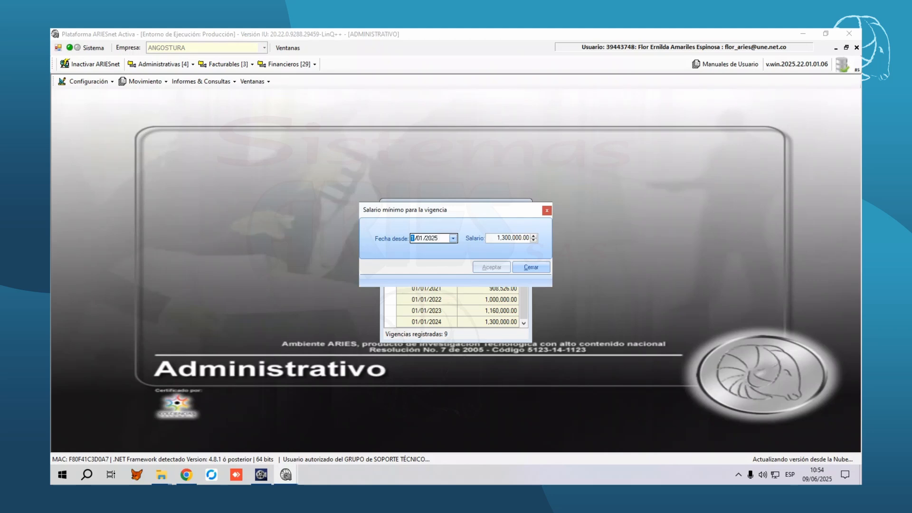
pyautogui.press('Tab')
pyautogui.write('1,')
pyautogui.write('423,500')
pyautogui.press('Tab')
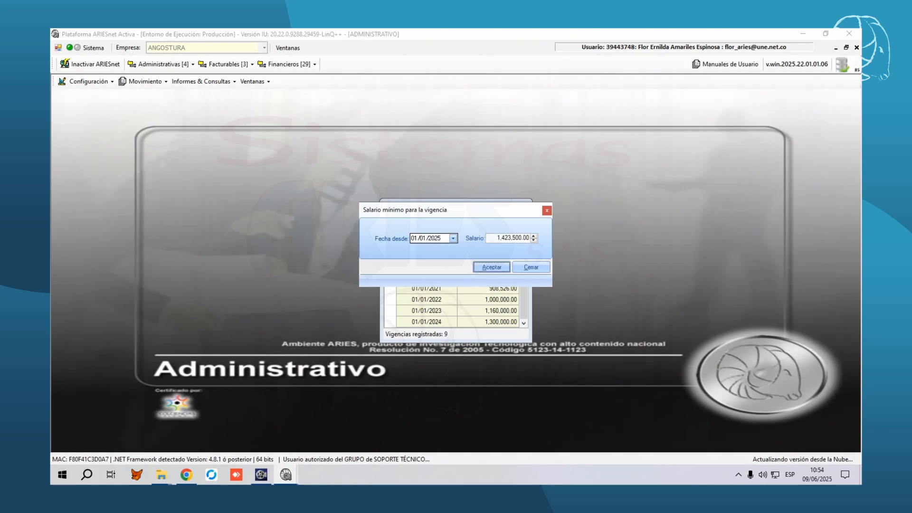
pyautogui.click(491, 266)
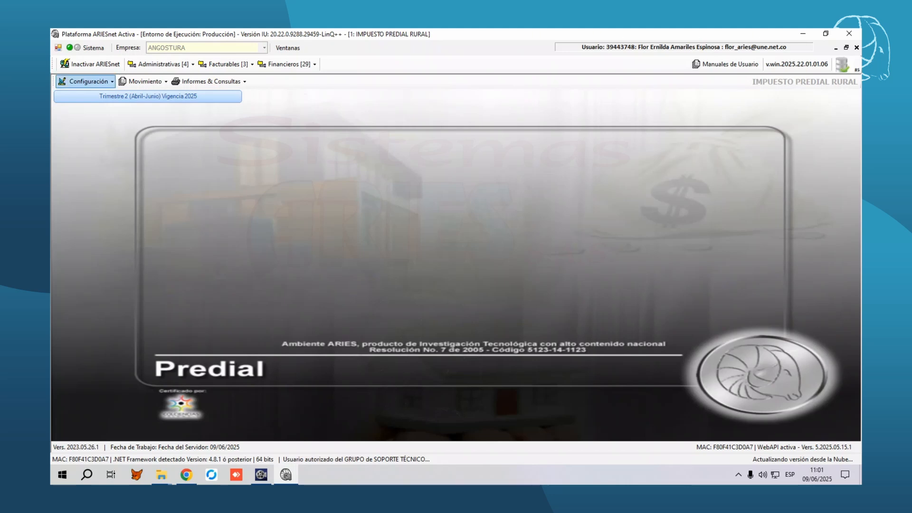
# In the Predial rate configuration, select the PREDIAL RURAL concept and classifier UNICO (Id 1579) under SECTOR RURAL, HABITACIONAL
pyautogui.click(107, 82)
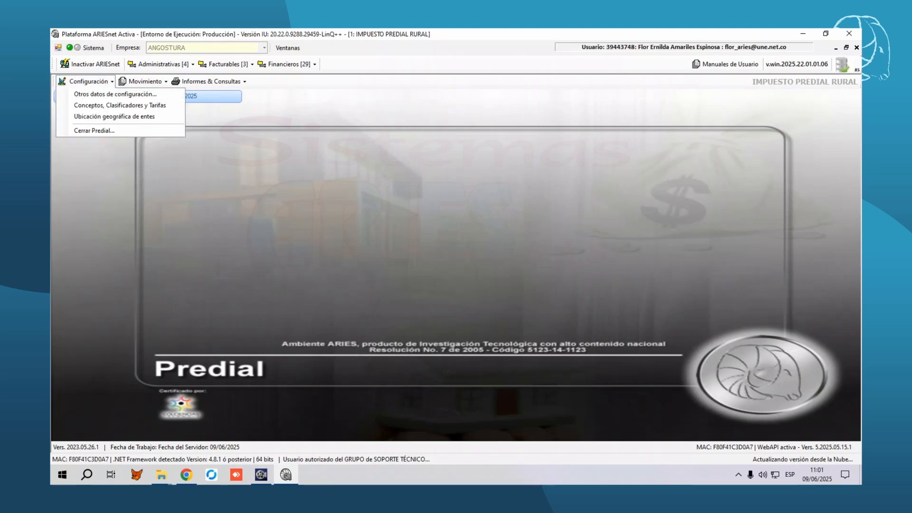
pyautogui.click(120, 105)
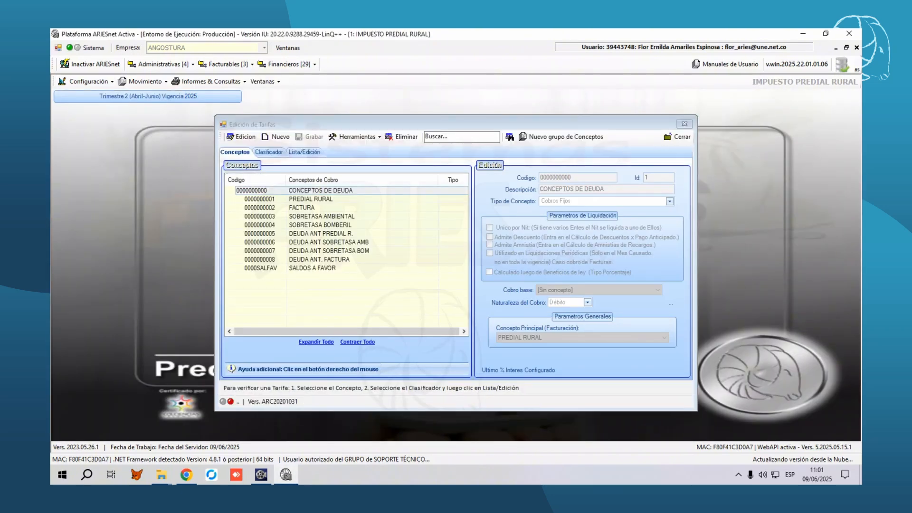
pyautogui.click(310, 199)
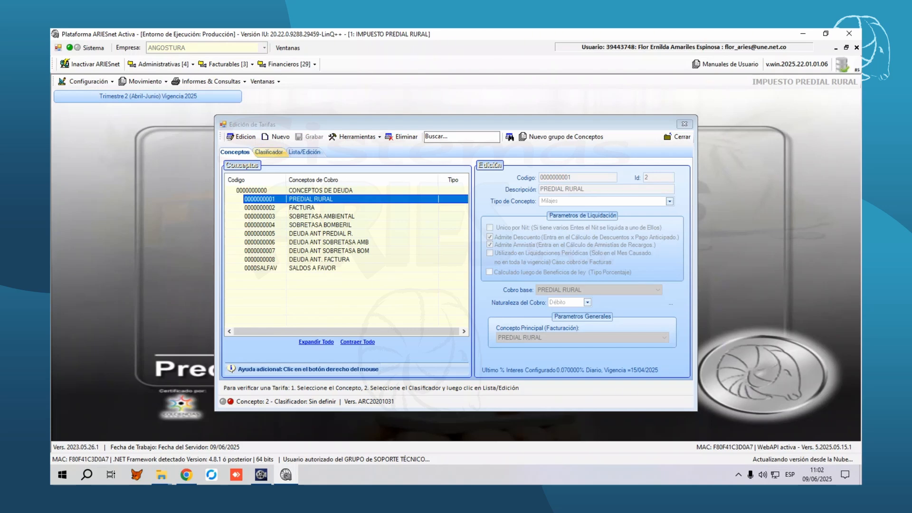
pyautogui.click(269, 151)
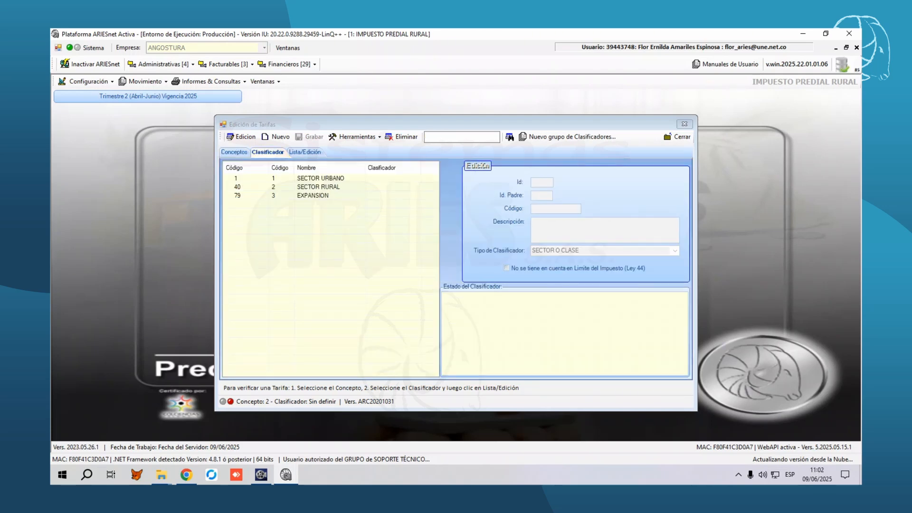
pyautogui.click(318, 187)
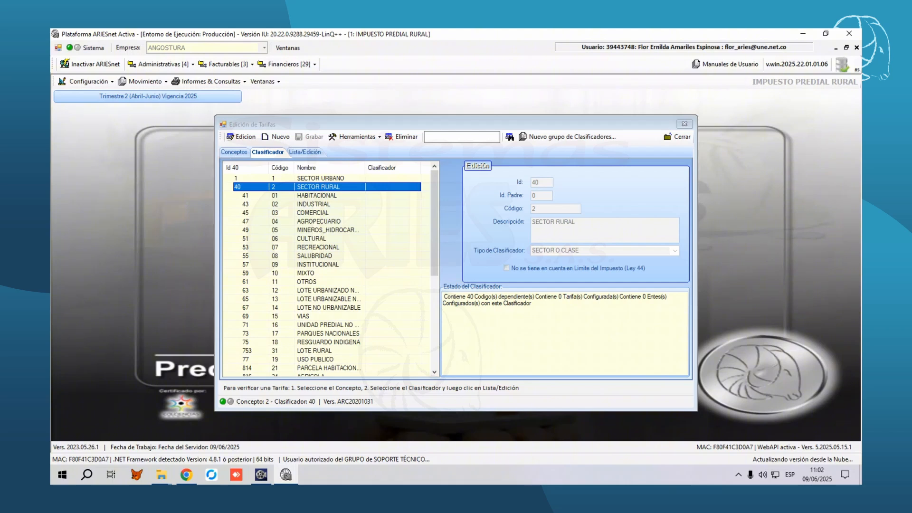
pyautogui.click(317, 196)
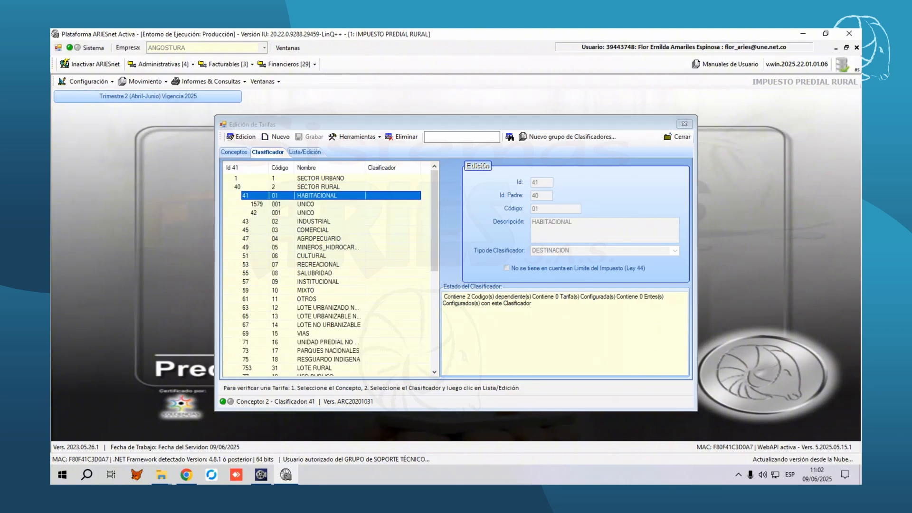
pyautogui.click(306, 204)
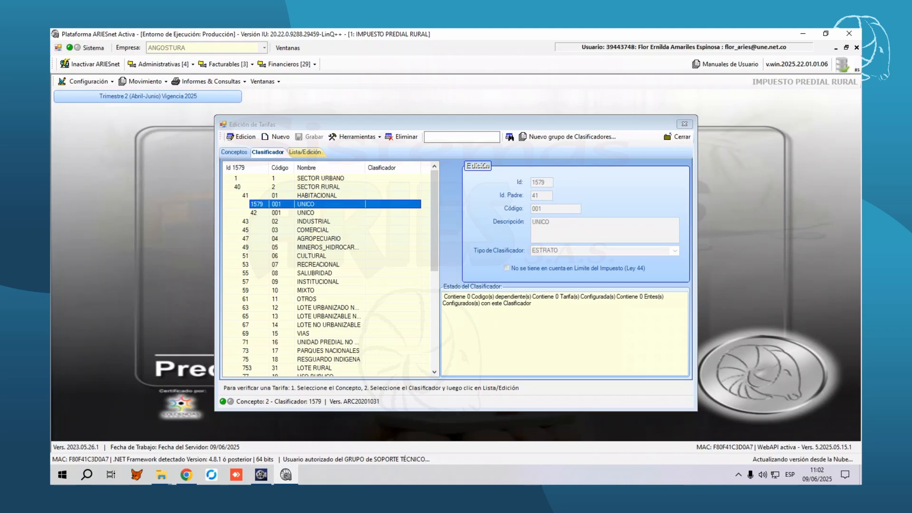
# Start a new rate for the selected HABITACIONAL classifier using the type Rango de avalúos en S.M.M.V
pyautogui.click(304, 152)
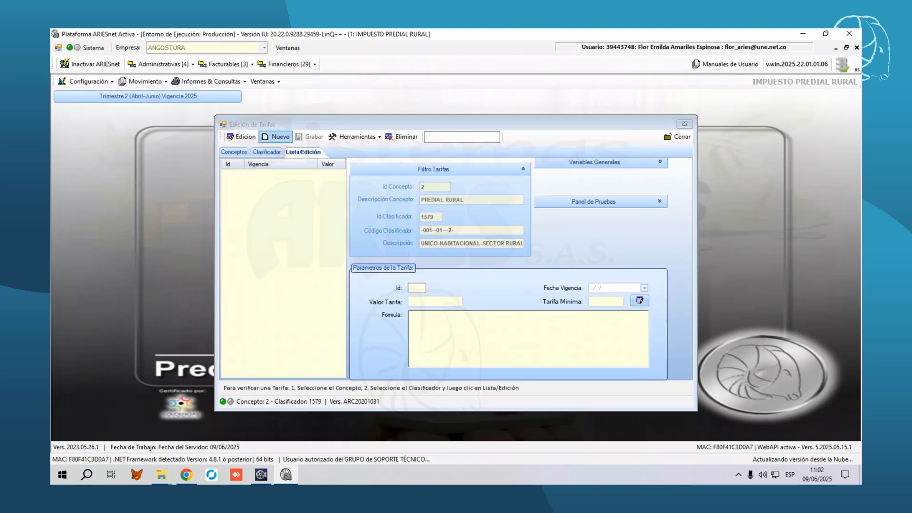
pyautogui.click(278, 136)
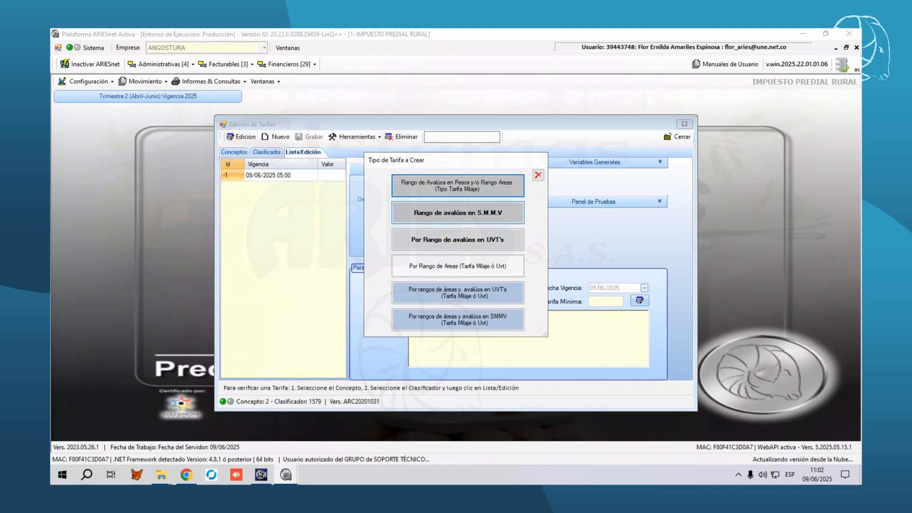
pyautogui.click(458, 212)
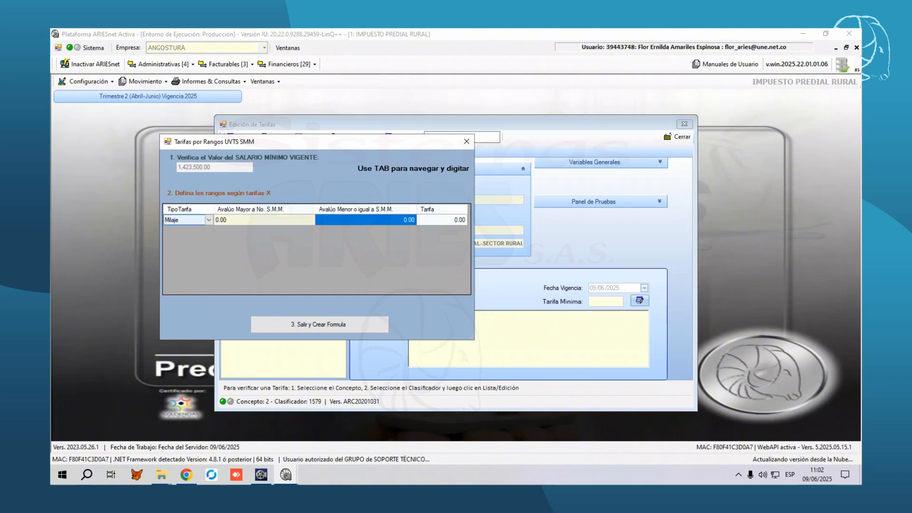
# Define the first S.M.M. appraisal range with rate type Milaje, an upper limit of 20 and a rate of 7
pyautogui.write('1')
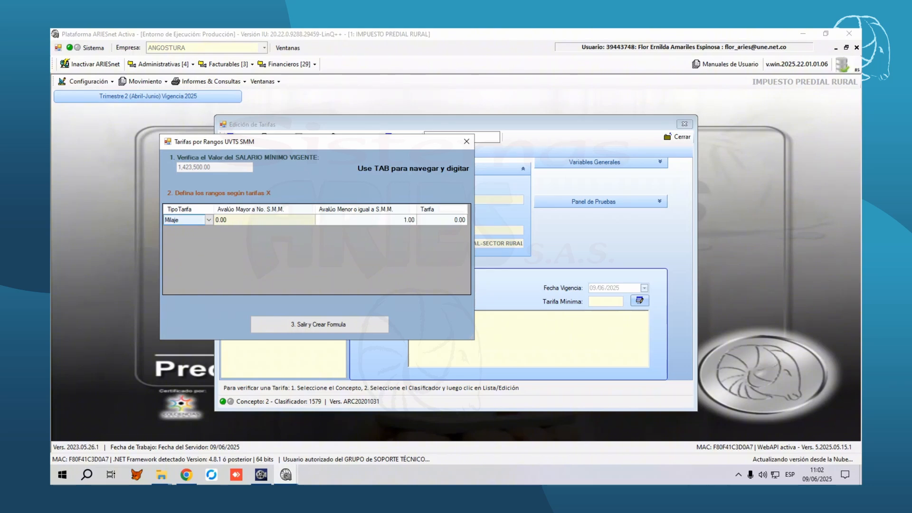
pyautogui.click(209, 220)
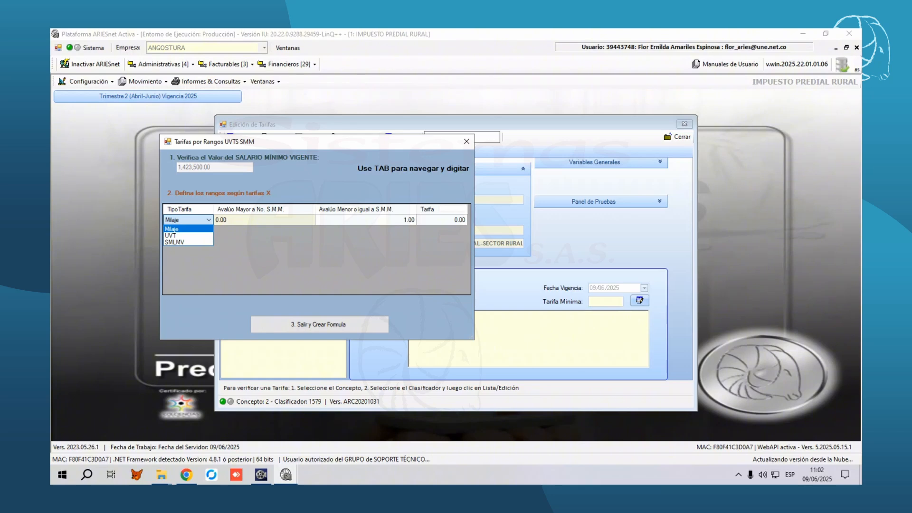
pyautogui.press('Tab')
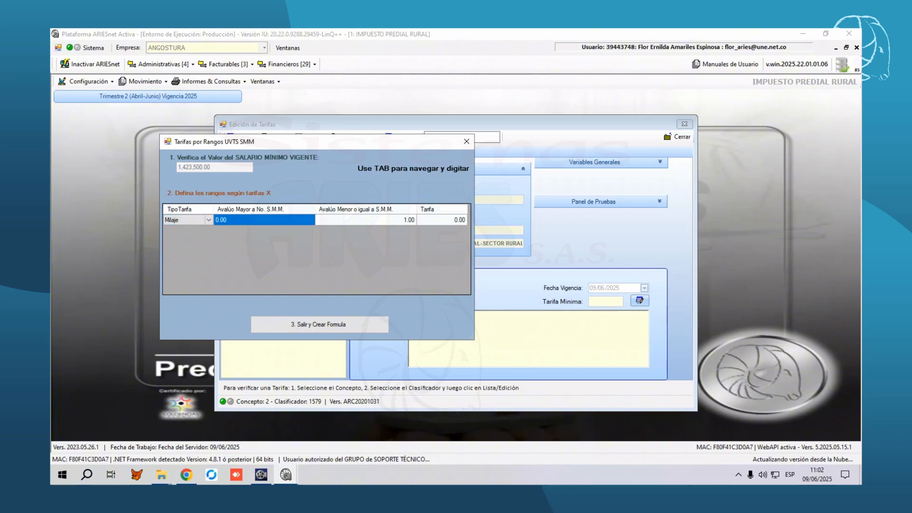
pyautogui.press('Tab')
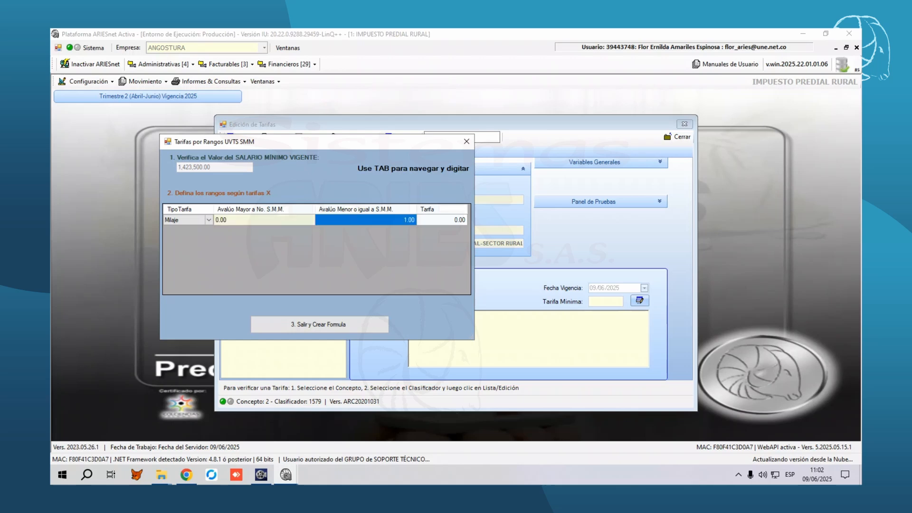
pyautogui.click(404, 220)
pyautogui.doubleClick(408, 220)
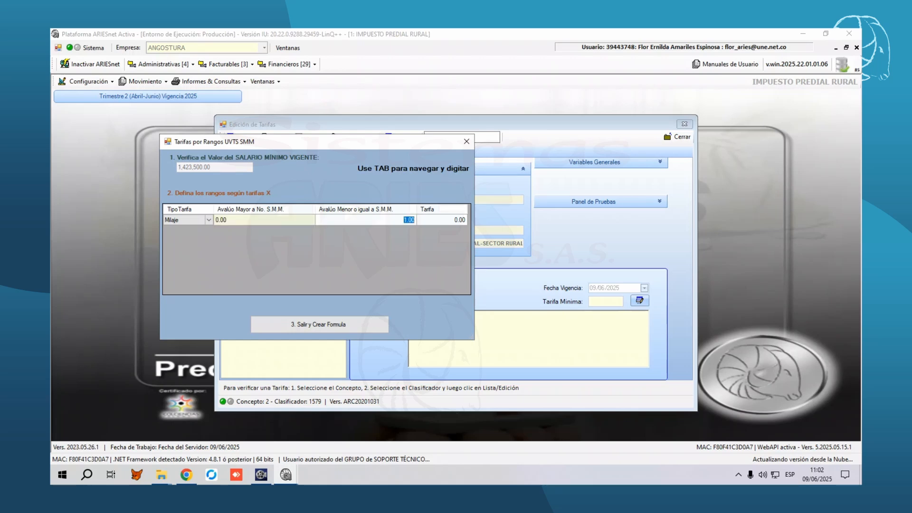
pyautogui.write('20')
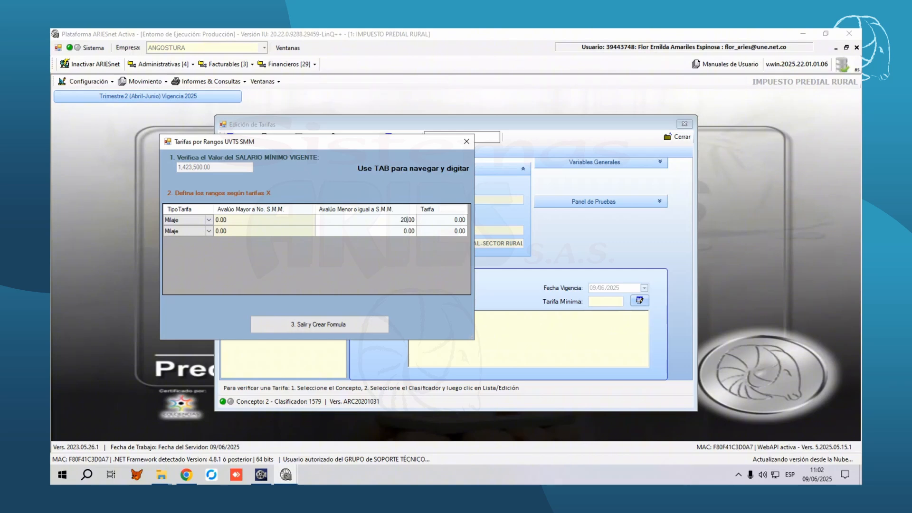
pyautogui.press('Return')
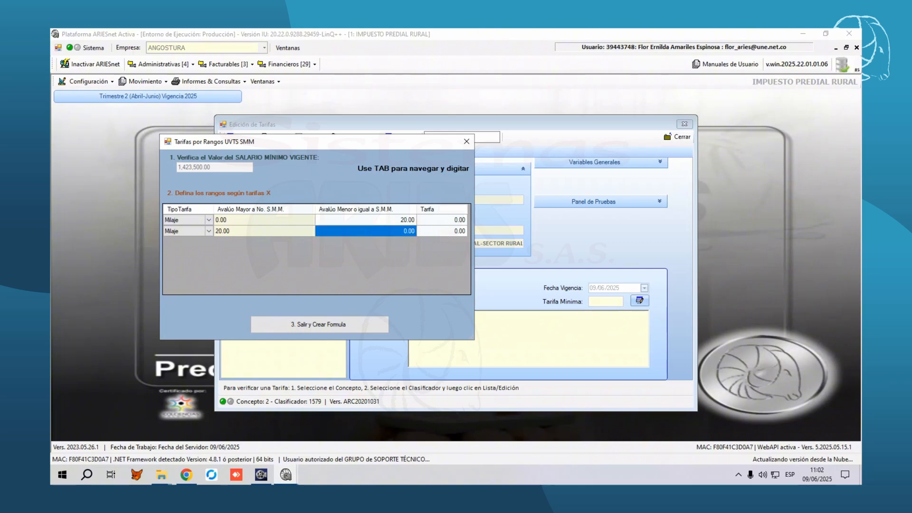
pyautogui.write('21')
pyautogui.press('Return')
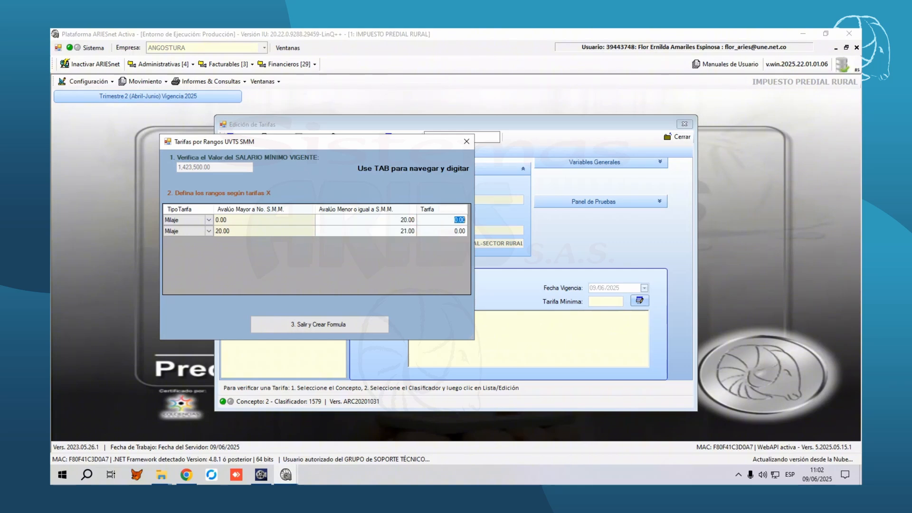
pyautogui.write('7')
pyautogui.press('Return')
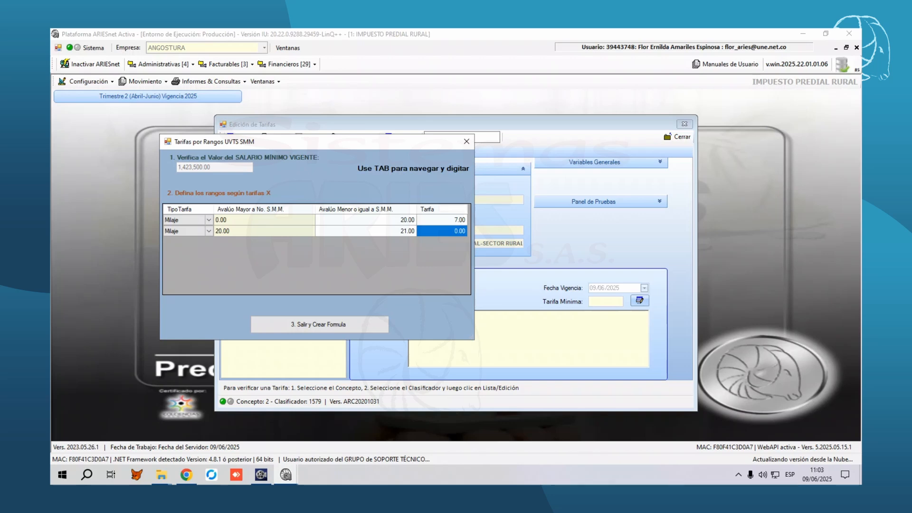
# Set the second S.M.M. appraisal range to an upper limit of 40 with a rate of 8
pyautogui.click(366, 231)
pyautogui.click(407, 230)
pyautogui.doubleClick(407, 231)
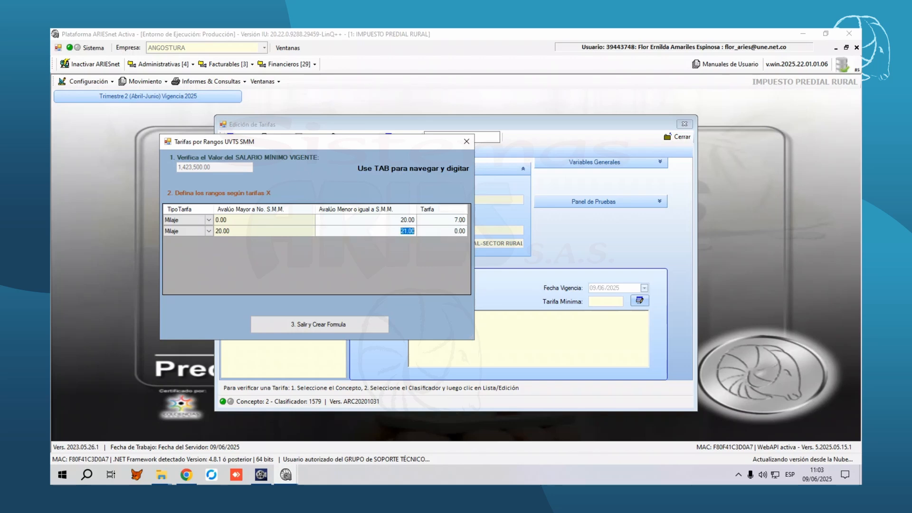
pyautogui.write('40')
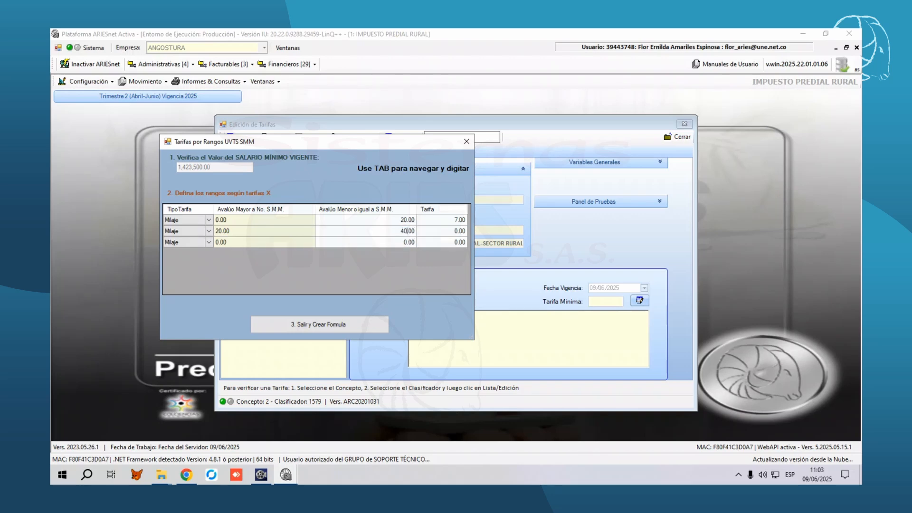
pyautogui.press('Return')
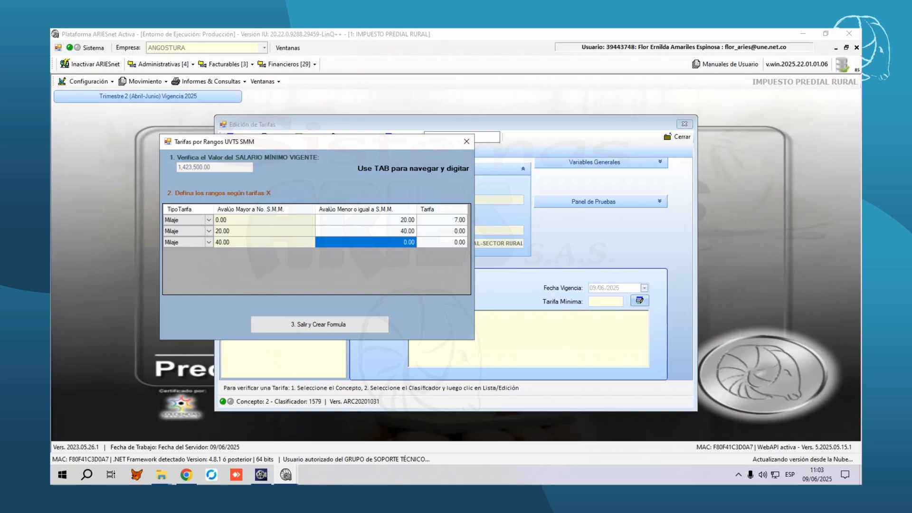
pyautogui.click(447, 231)
pyautogui.click(447, 231)
pyautogui.write('8')
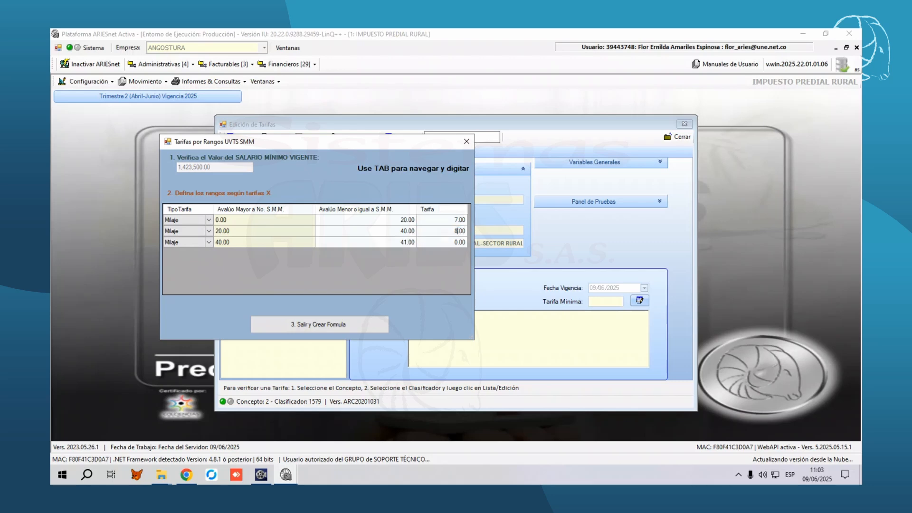
pyautogui.press('Return')
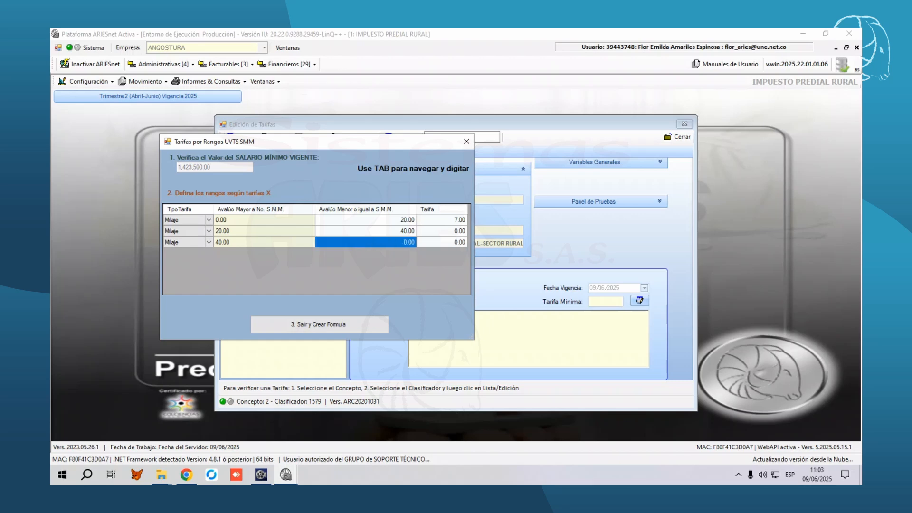
pyautogui.click(446, 231)
pyautogui.click(446, 231)
pyautogui.write('8')
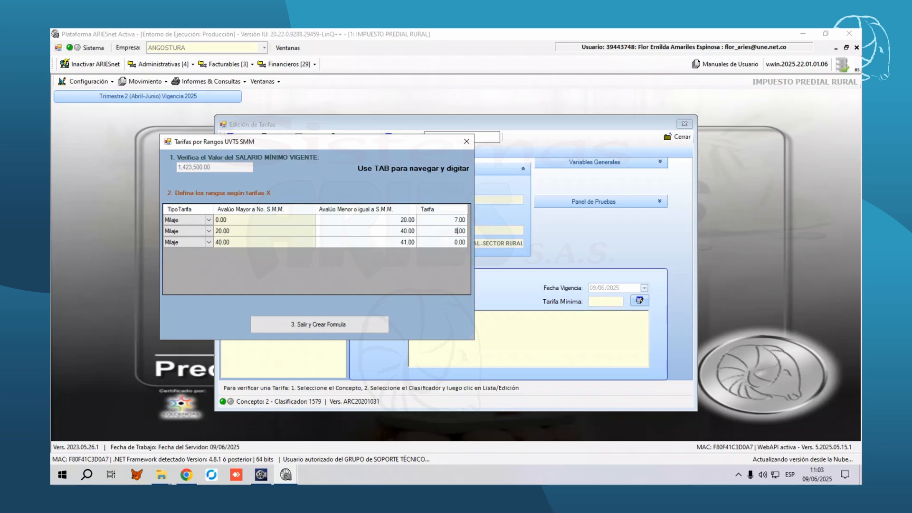
pyautogui.press('Return')
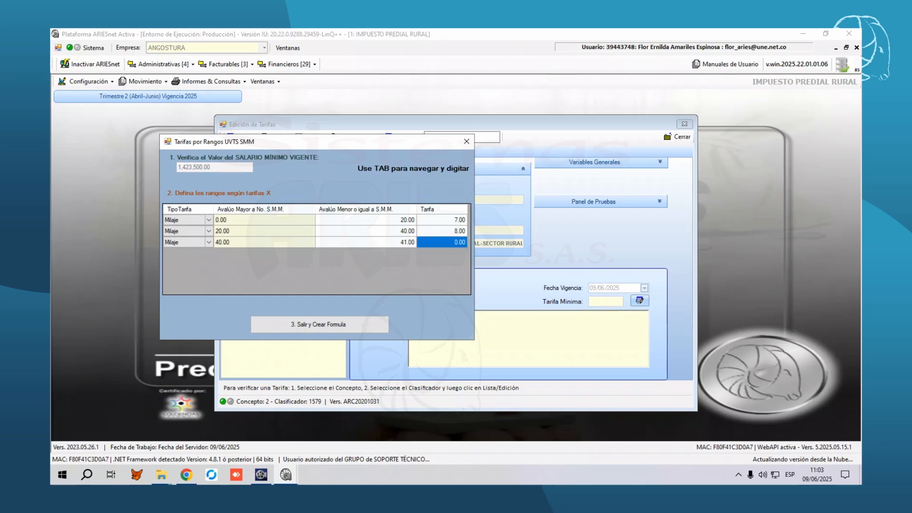
pyautogui.click(366, 242)
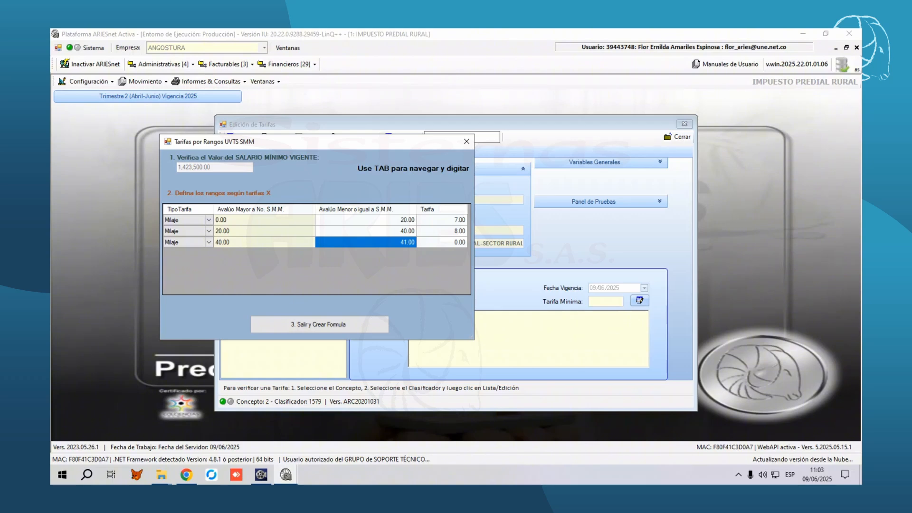
pyautogui.write('9999999')
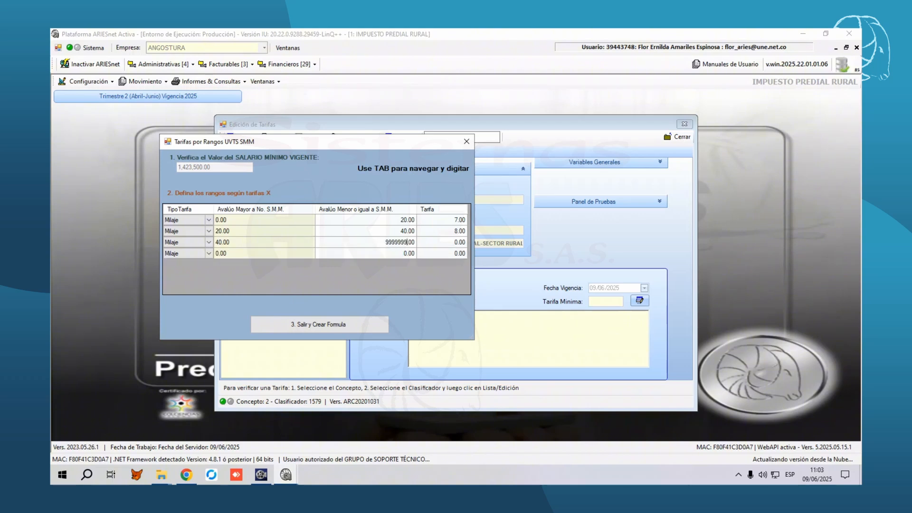
pyautogui.write('999999')
pyautogui.press('Tab')
pyautogui.write('9')
pyautogui.press('Return')
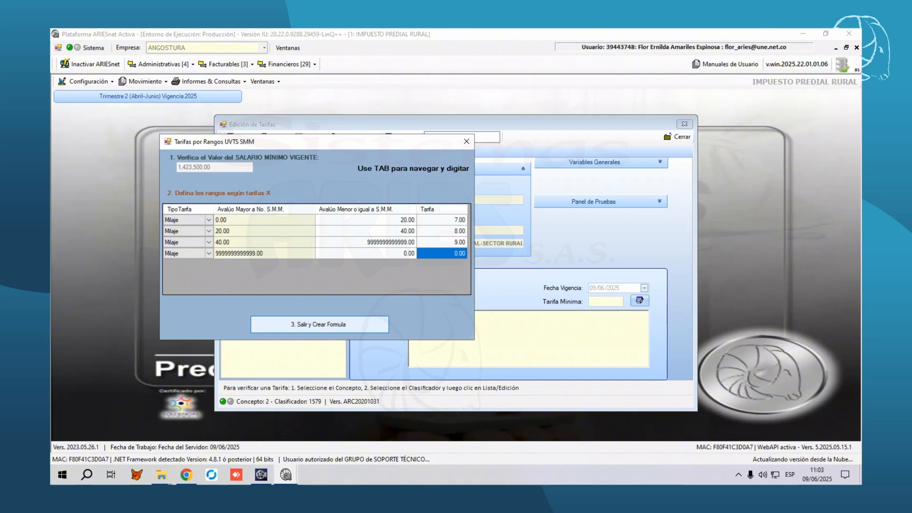
# Create the formula from the defined ranges and save the rate with effective date 01/01/2025
pyautogui.click(319, 324)
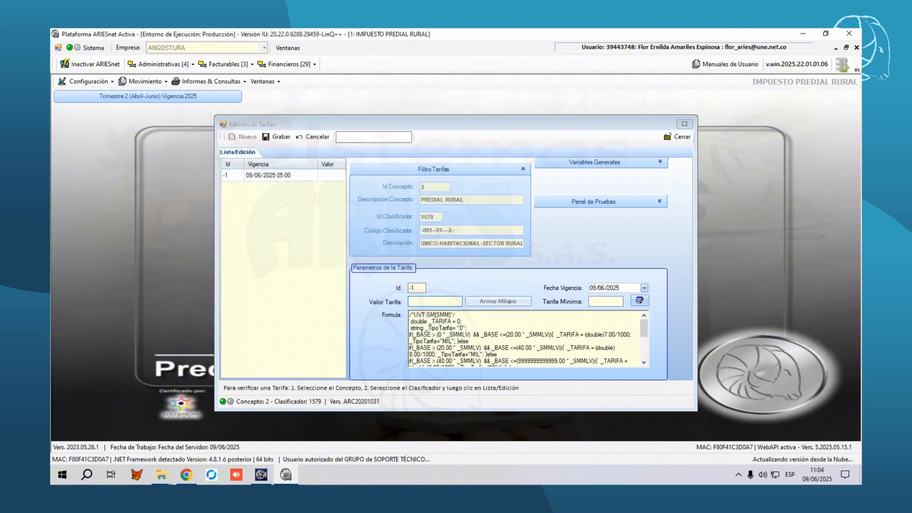
pyautogui.click(592, 288)
pyautogui.write('1')
pyautogui.press('Right')
pyautogui.write('6')
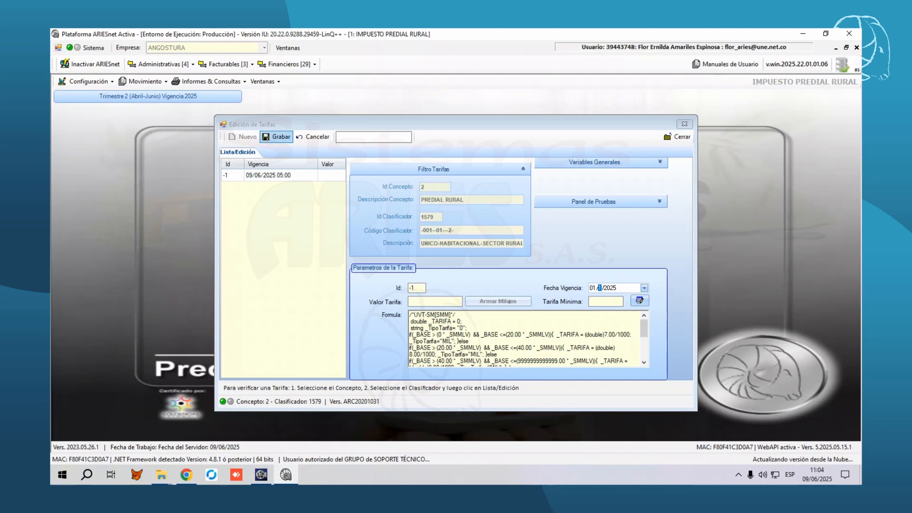
pyautogui.click(280, 137)
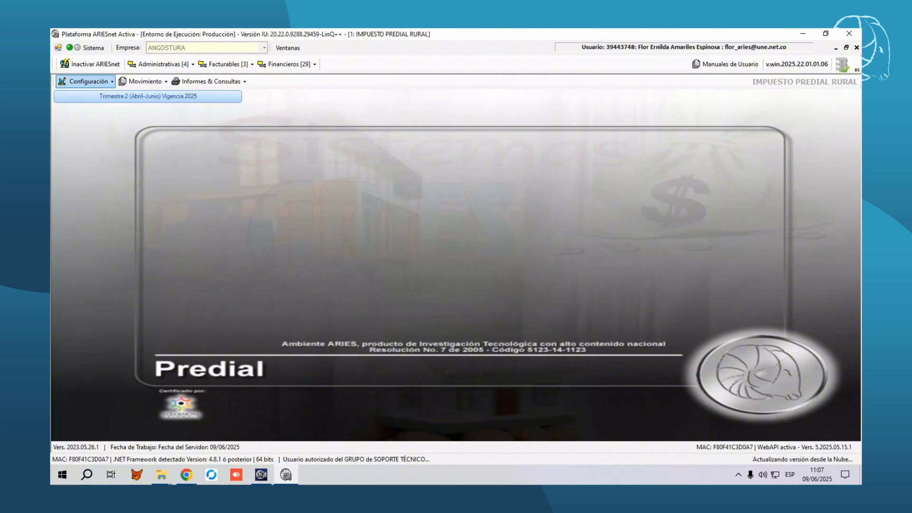
# In the Predial rate configuration, select the PREDIAL RURAL concept and classifier UNICO (Id 48) under SECTOR RURAL, AGROPECUARIO
pyautogui.click(89, 81)
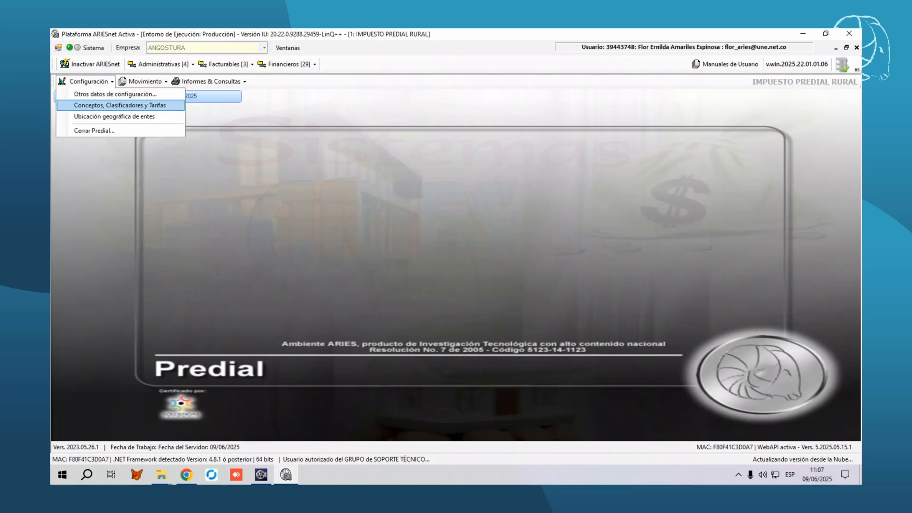
pyautogui.click(120, 105)
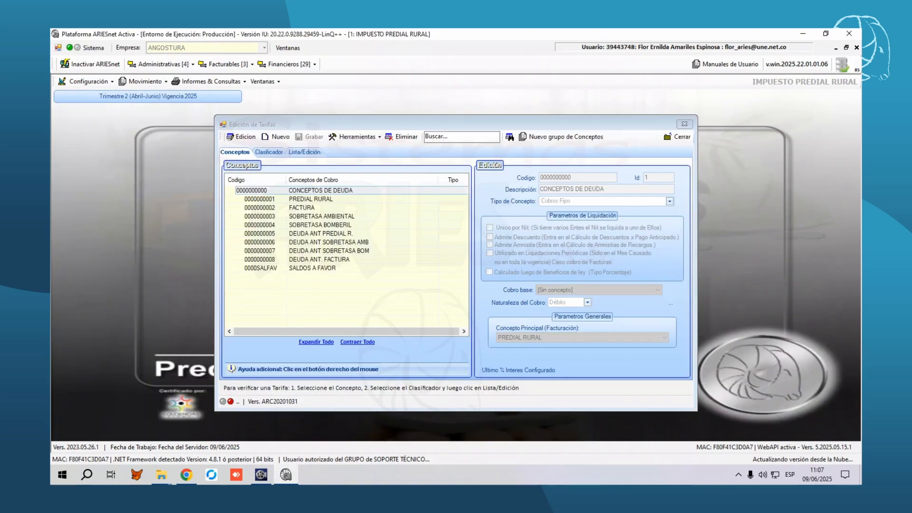
pyautogui.click(311, 199)
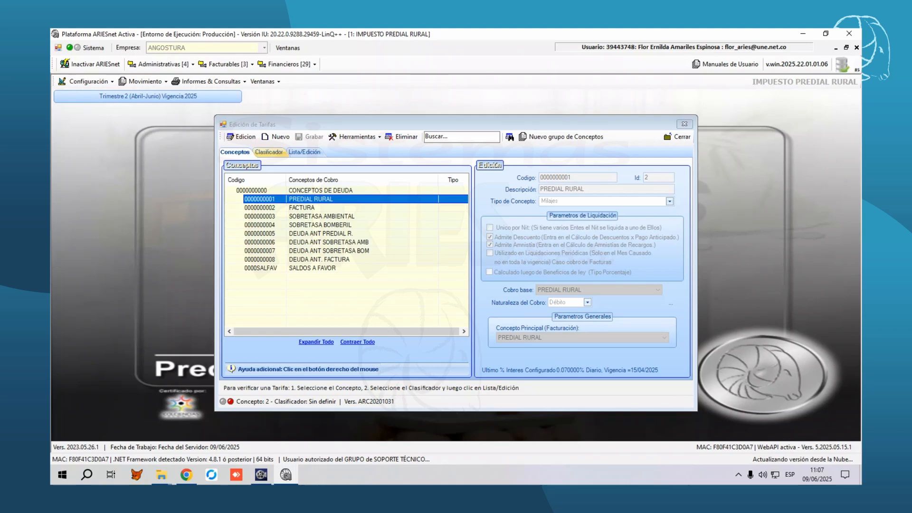
pyautogui.click(269, 152)
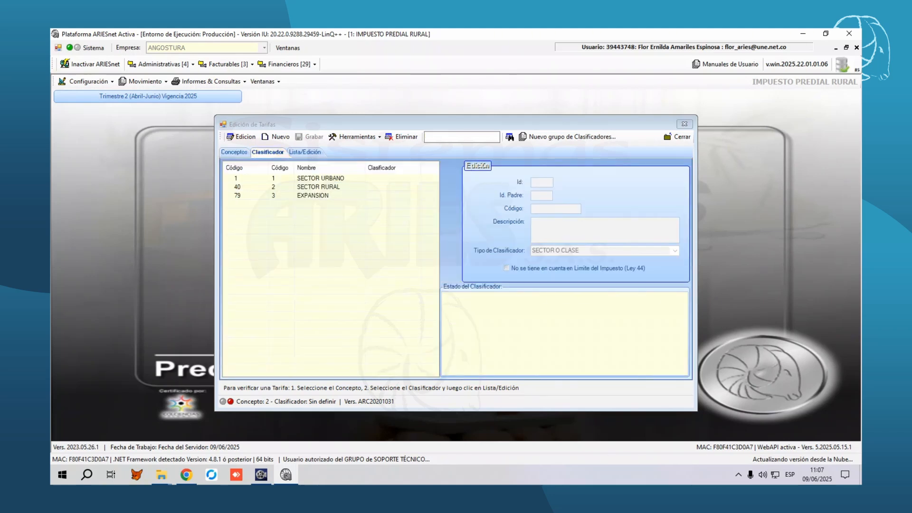
pyautogui.click(318, 187)
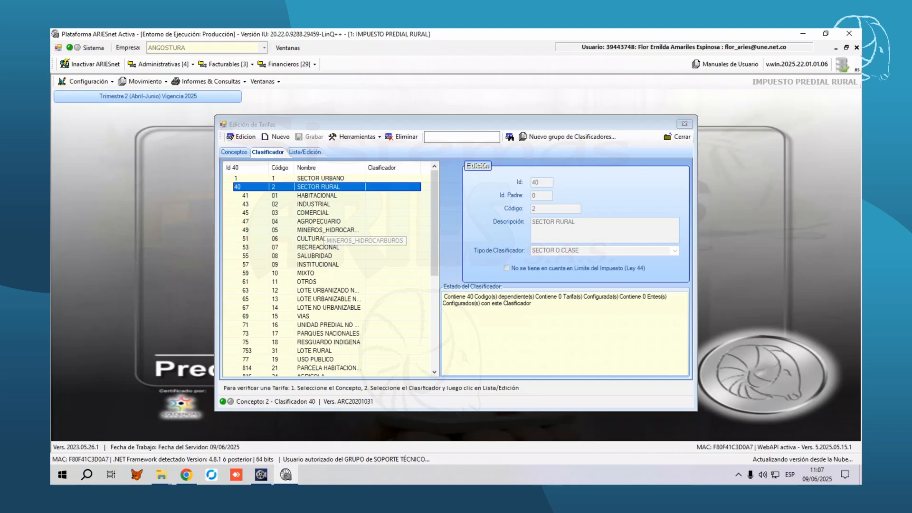
pyautogui.click(319, 221)
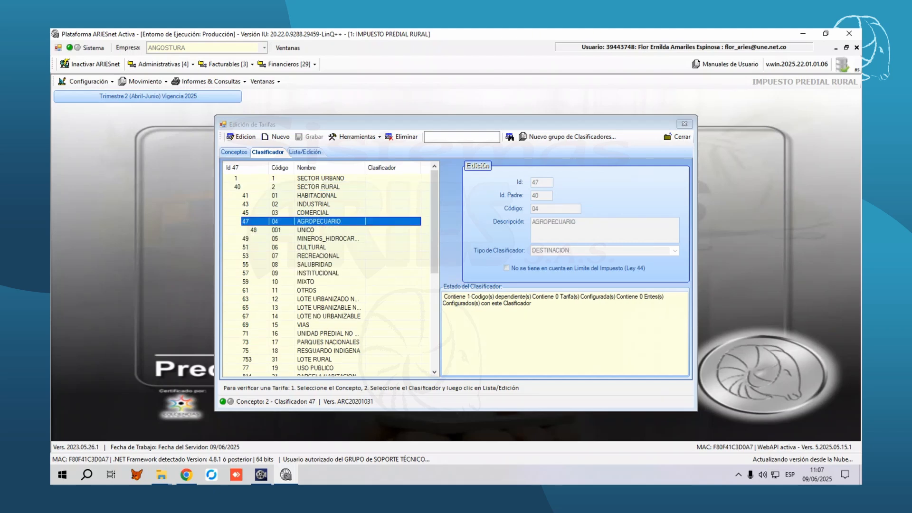
pyautogui.click(306, 230)
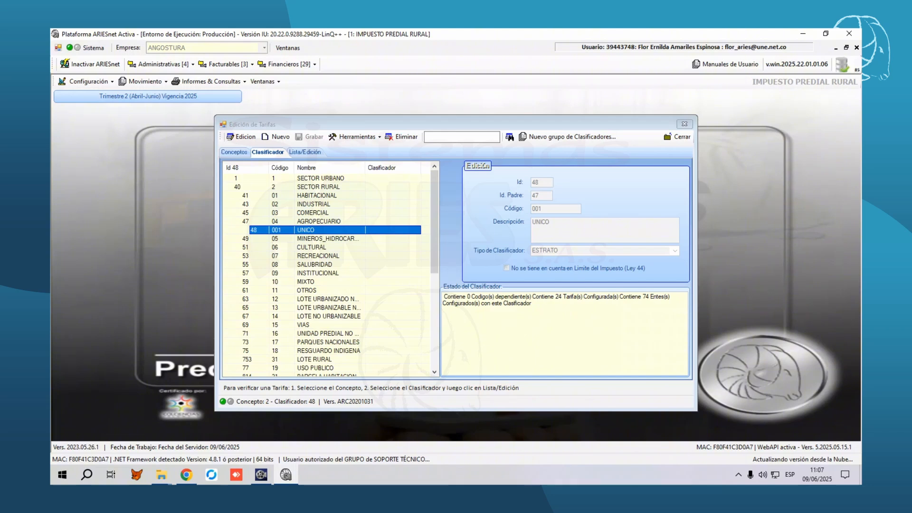
# Start a new rate for the selected AGROPECUARIO classifier using the type Por Rango de avalúos en UVT's
pyautogui.click(304, 152)
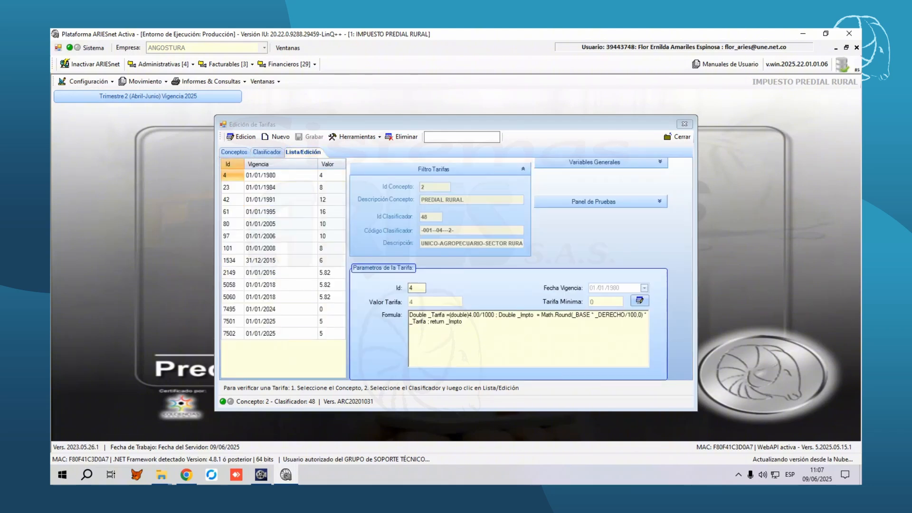
pyautogui.click(278, 137)
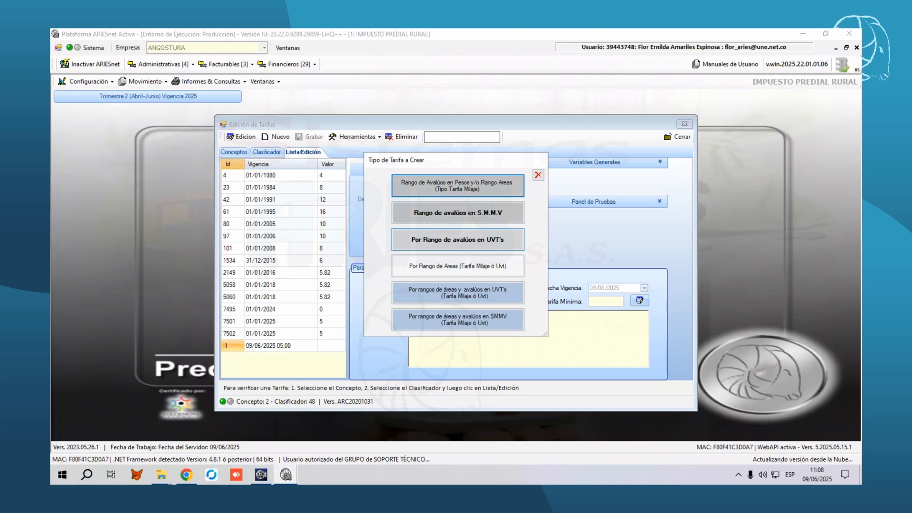
pyautogui.click(457, 239)
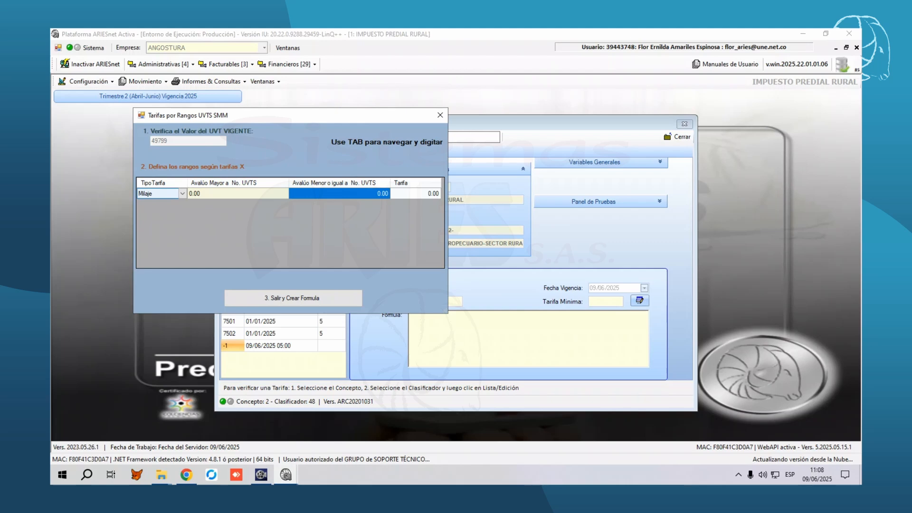
# Define the first UVT appraisal range with rate type Milaje, an upper limit of 20 UVTs and a rate of 7
pyautogui.write('1')
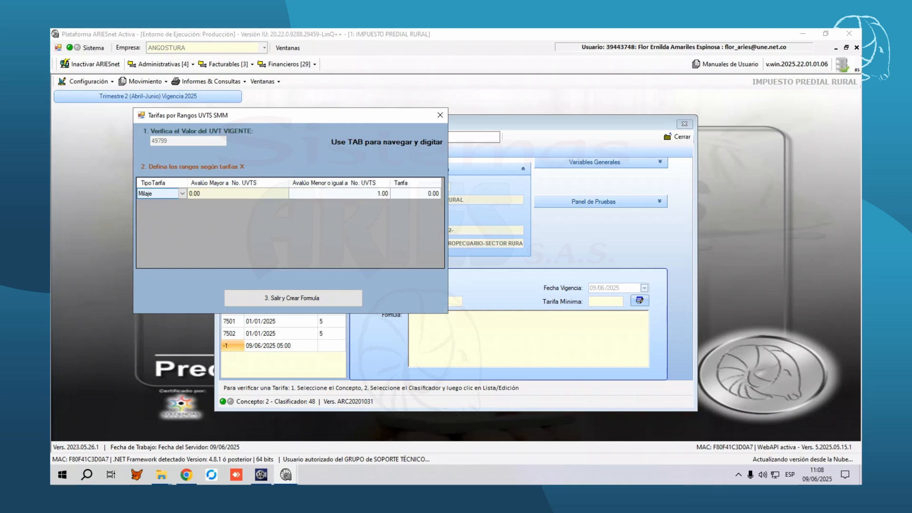
pyautogui.click(183, 194)
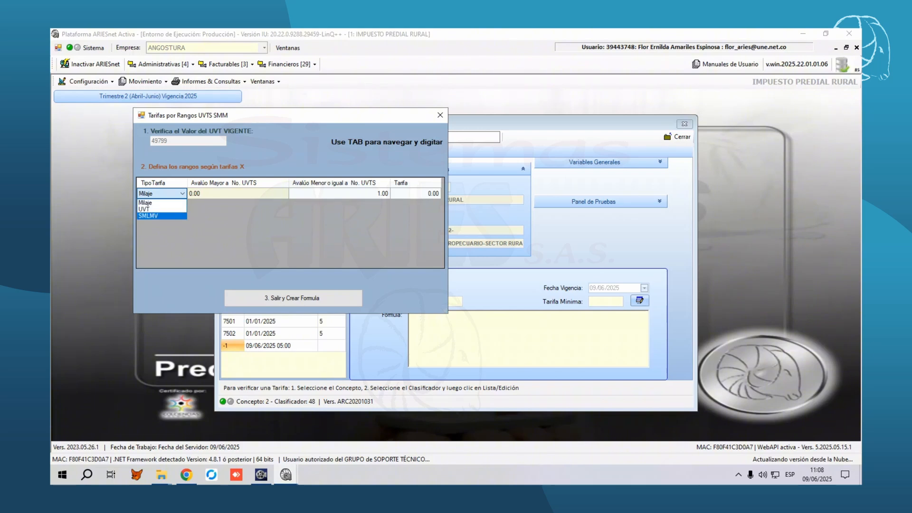
pyautogui.click(146, 203)
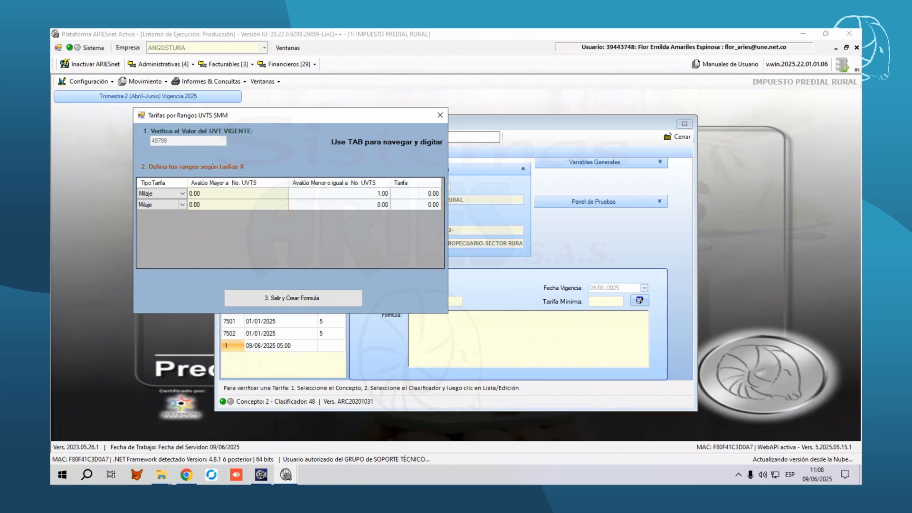
pyautogui.click(339, 193)
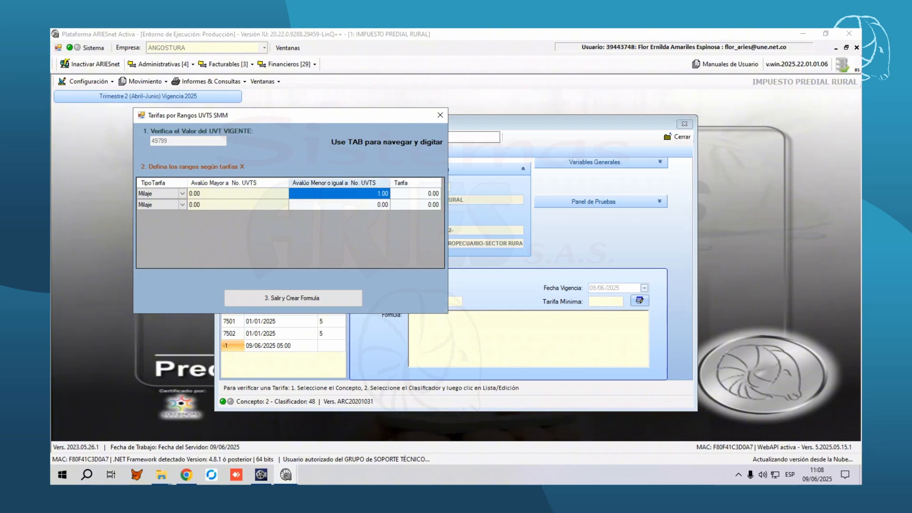
pyautogui.write('20')
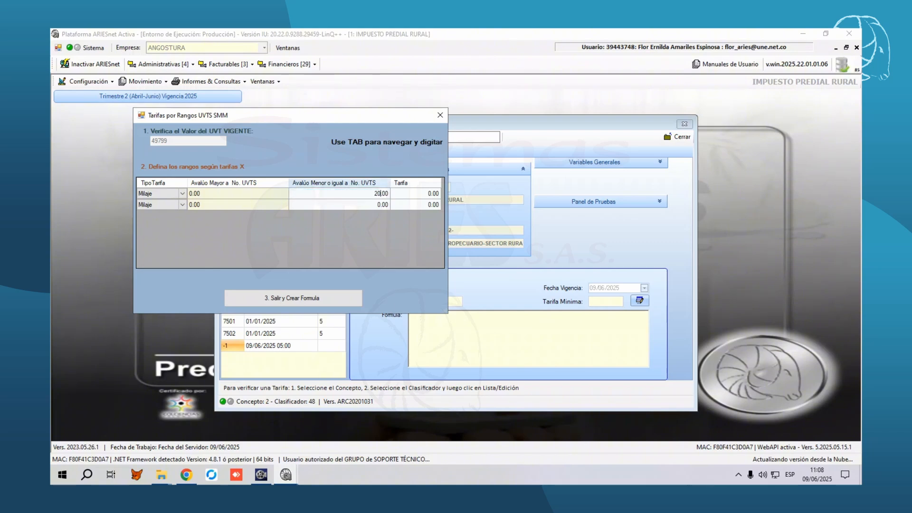
pyautogui.press('Tab')
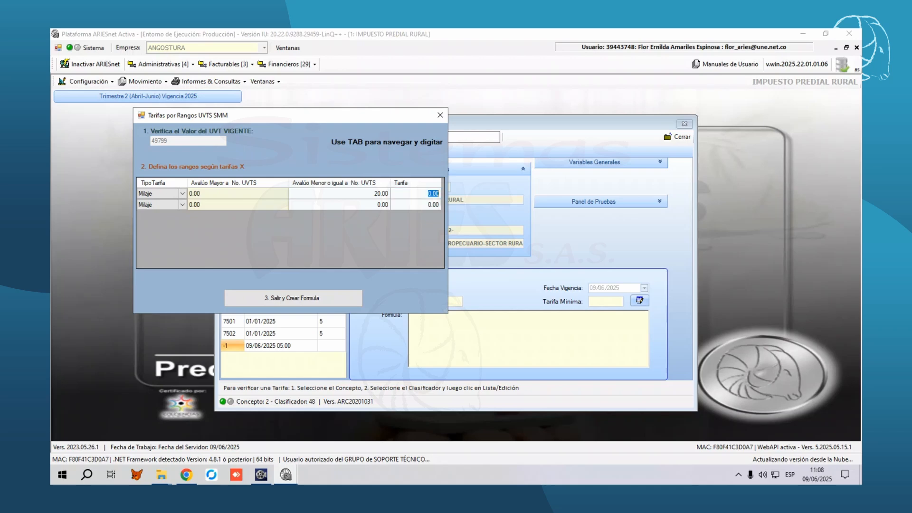
pyautogui.write('7')
pyautogui.press('Return')
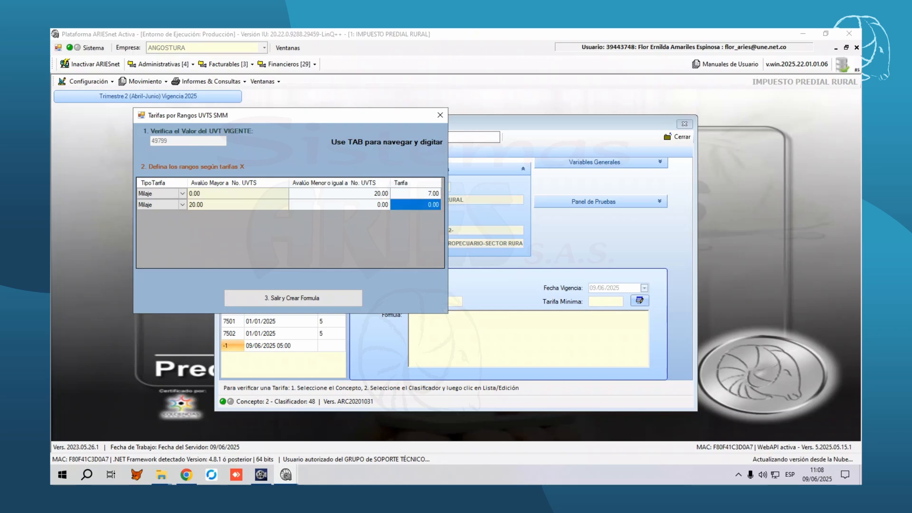
# Set the second UVT appraisal range to an upper limit of 40 UVTs with a rate of 8
pyautogui.click(340, 205)
pyautogui.click(340, 205)
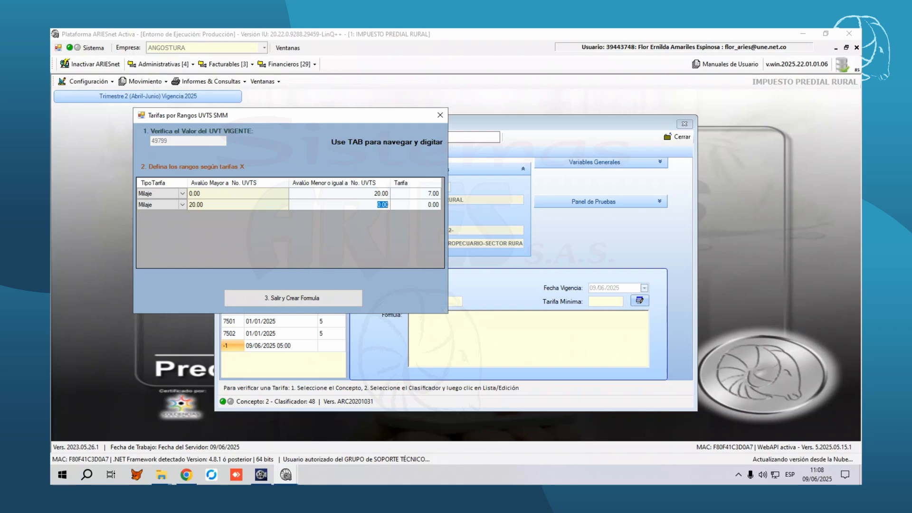
pyautogui.write('40')
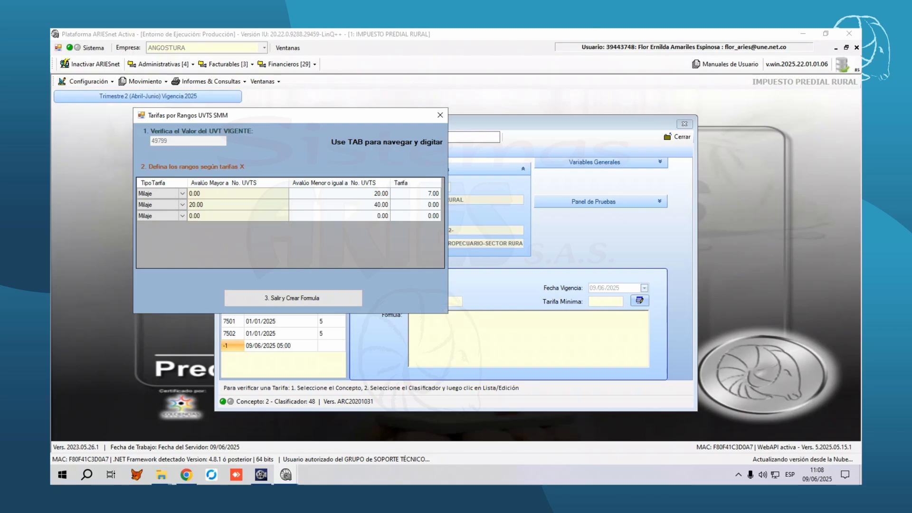
pyautogui.press('Return')
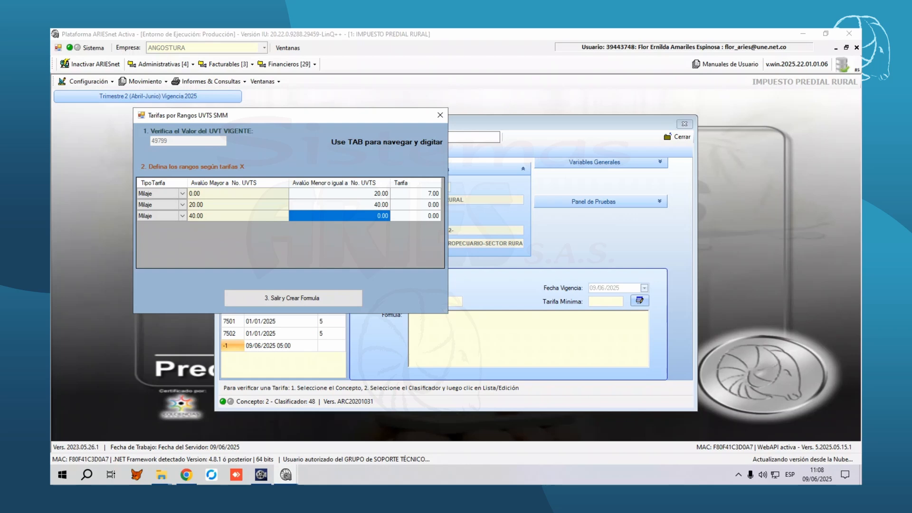
pyautogui.click(415, 204)
pyautogui.click(415, 205)
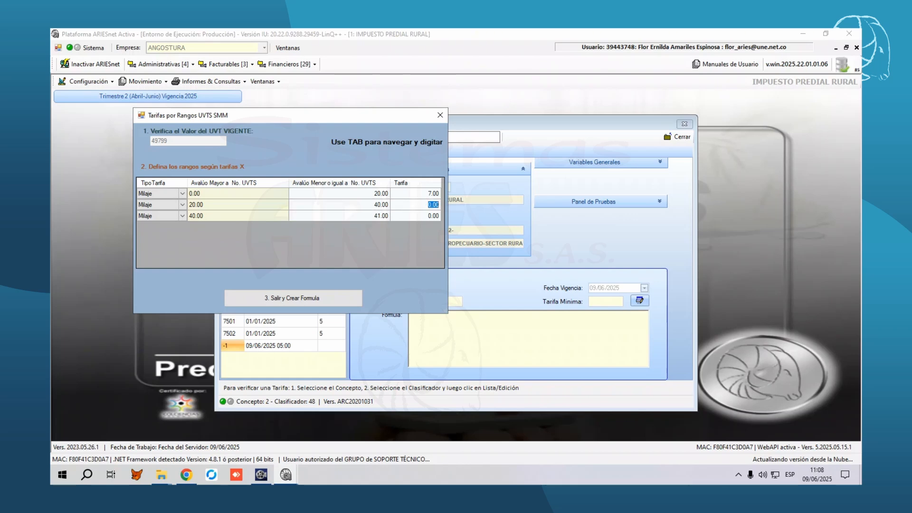
pyautogui.write('8')
pyautogui.click(375, 216)
pyautogui.click(374, 215)
pyautogui.moveTo(375, 216); pyautogui.dragTo(389, 216)
pyautogui.write('99999')
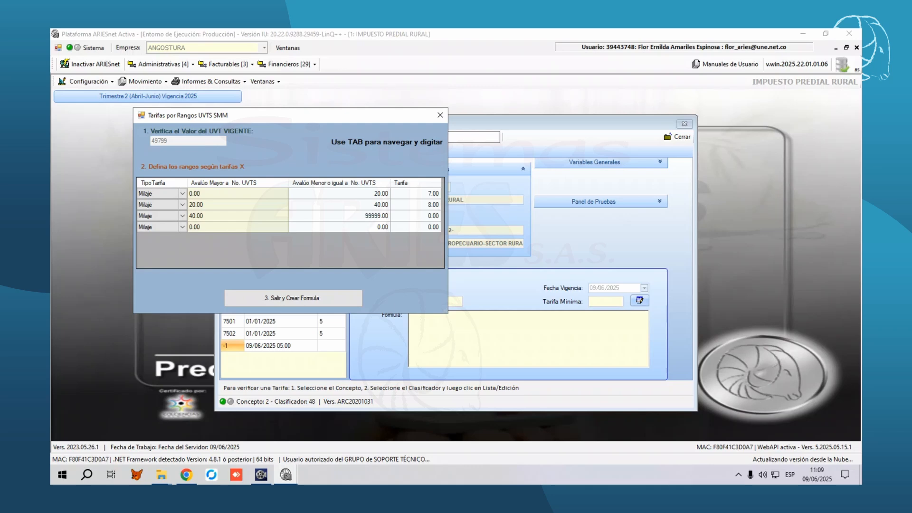
pyautogui.write('999999')
pyautogui.press('Tab')
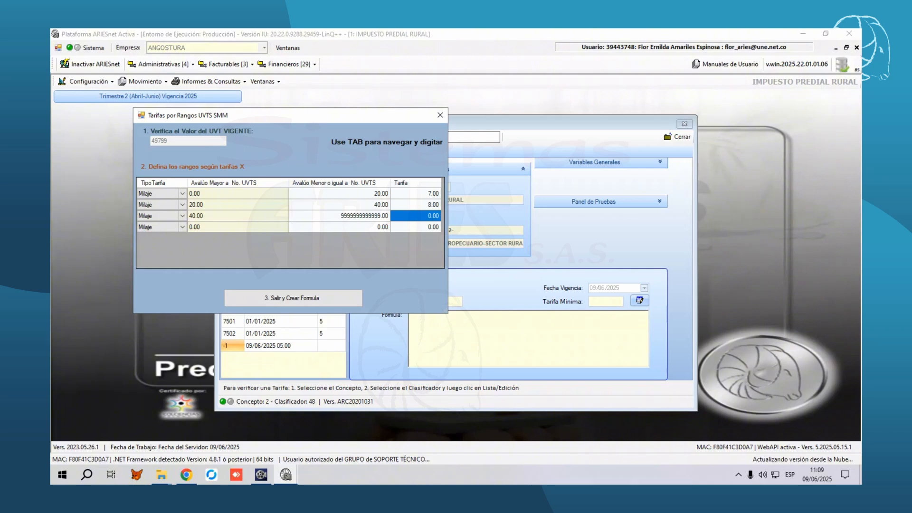
pyautogui.write('9')
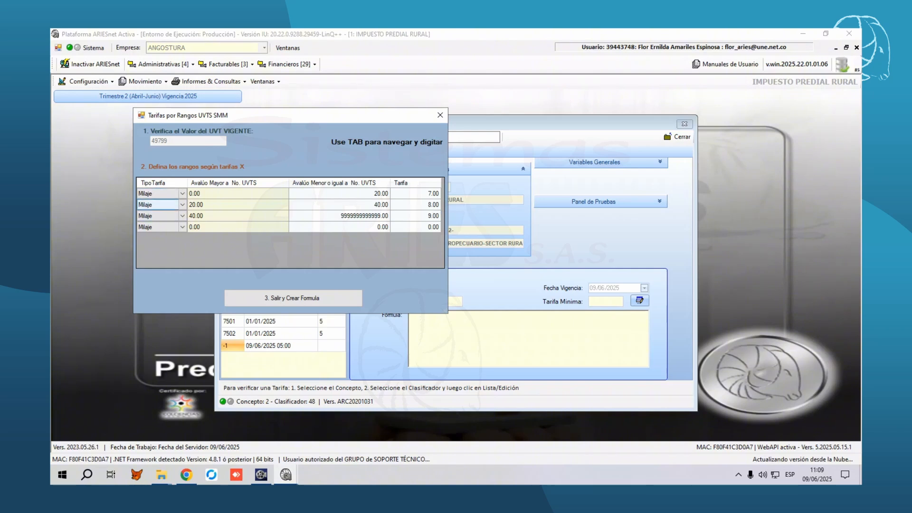
pyautogui.click(160, 204)
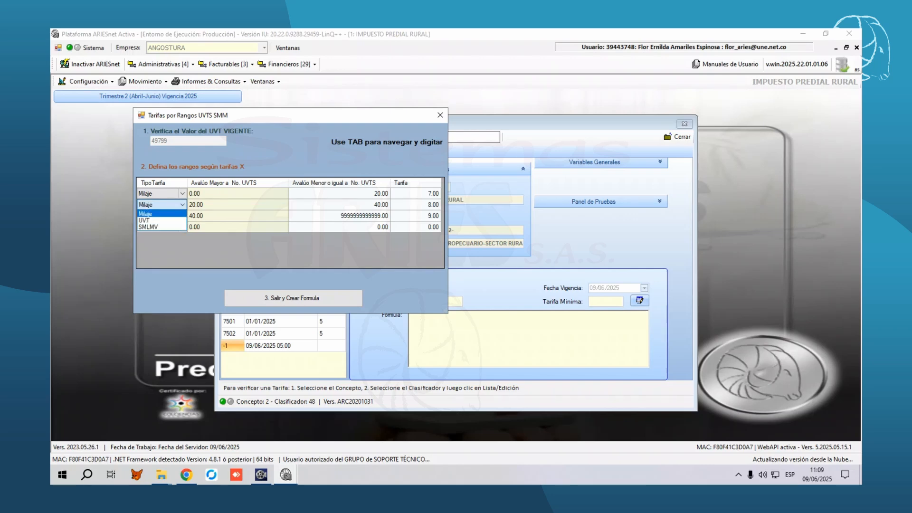
pyautogui.click(159, 214)
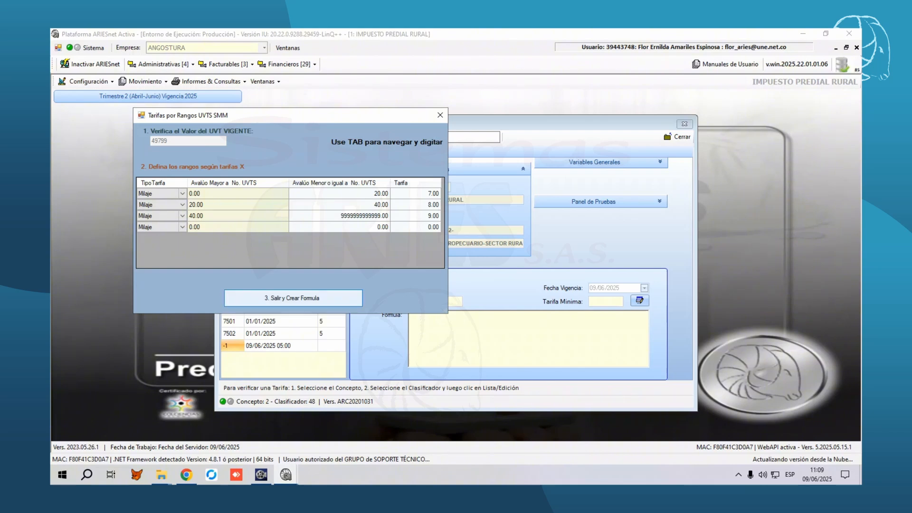
# Create the formula from the defined UVT ranges and save the rate with effective date 01/01/2025
pyautogui.click(293, 298)
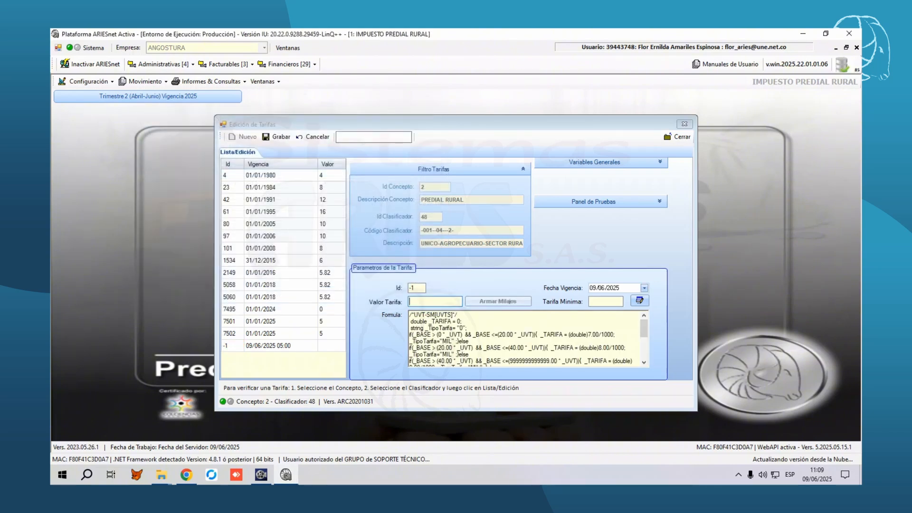
pyautogui.click(591, 287)
pyautogui.write('01')
pyautogui.click(280, 137)
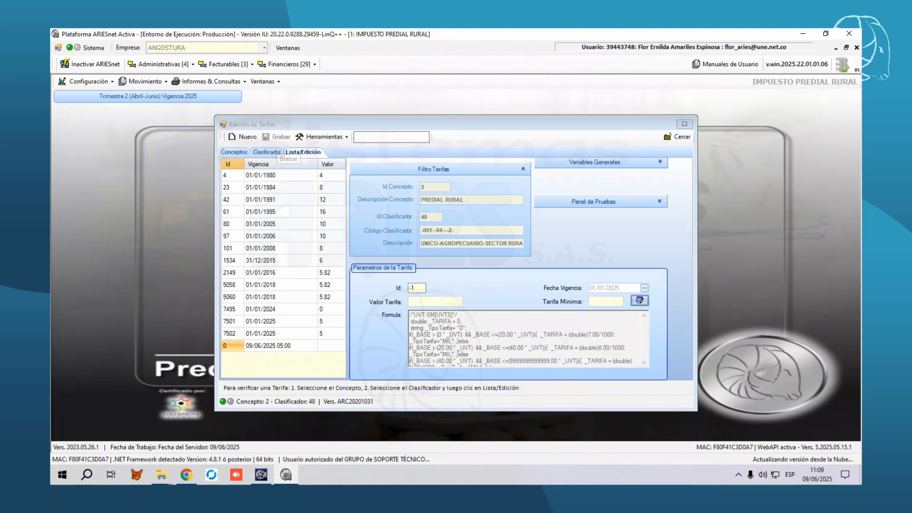
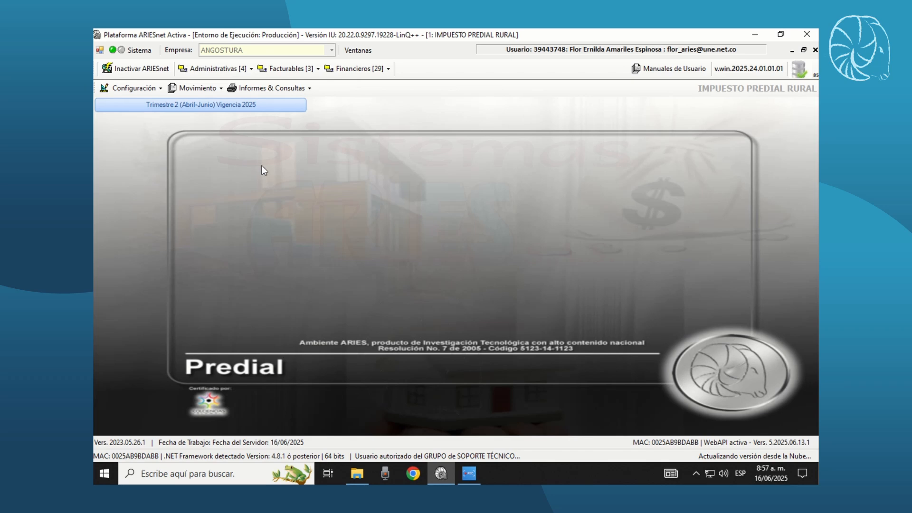
# In the Predial concepts, classifiers and rates configuration, list the PREDIAL RURAL rates for classifier UNICO (Id 48) under SECTOR RURAL, AGROPECUARIO
pyautogui.click(155, 90)
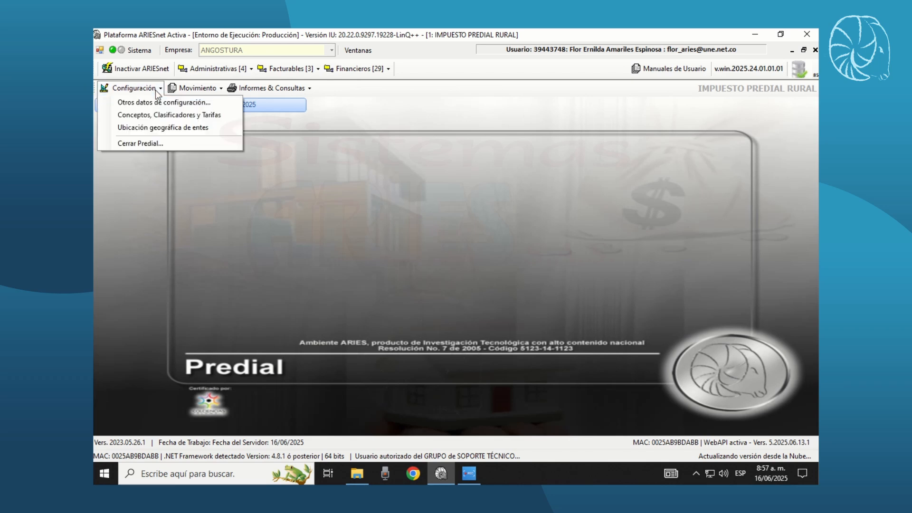
pyautogui.click(153, 115)
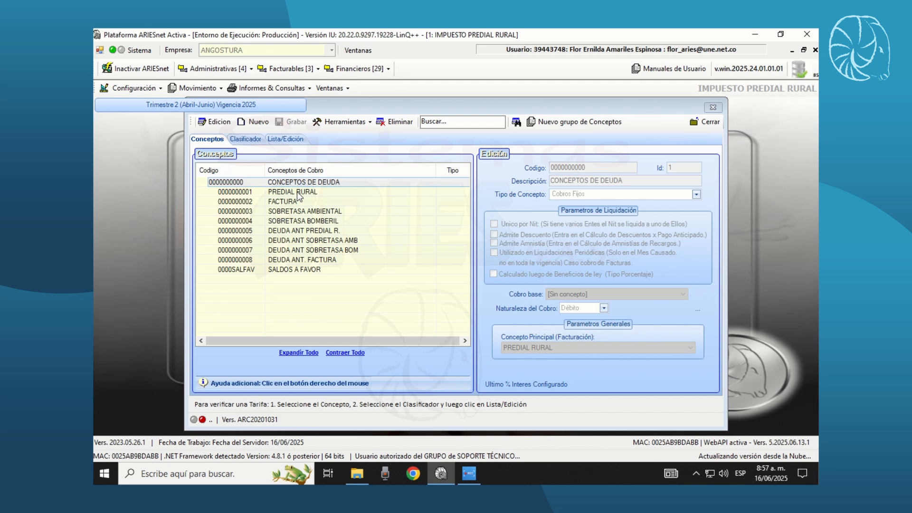
pyautogui.click(298, 192)
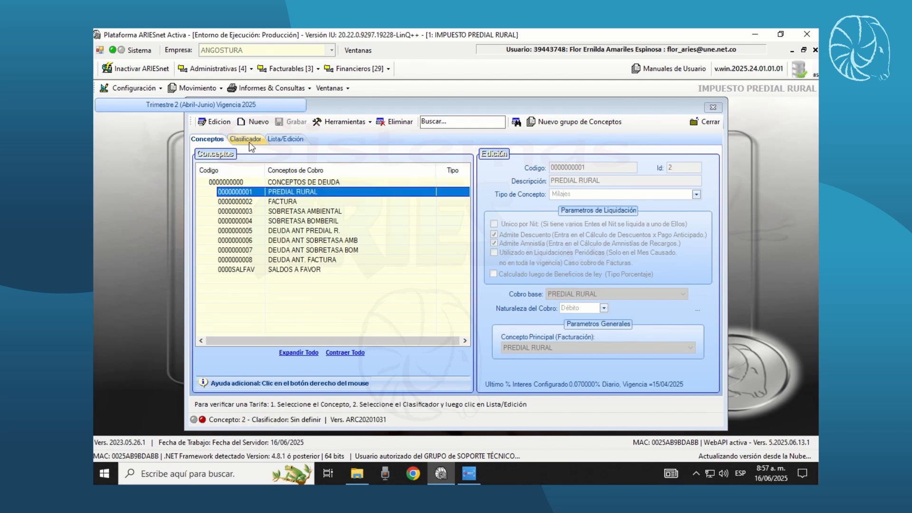
pyautogui.click(246, 139)
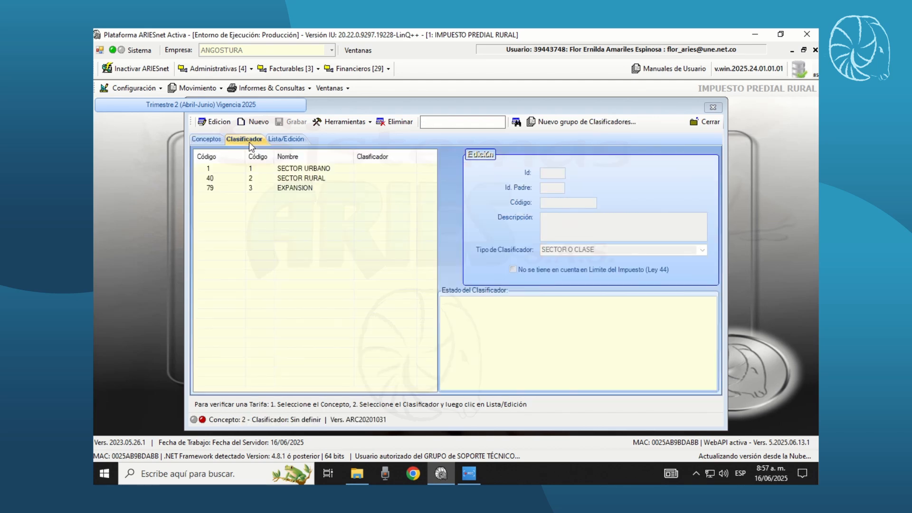
pyautogui.click(299, 180)
pyautogui.click(292, 219)
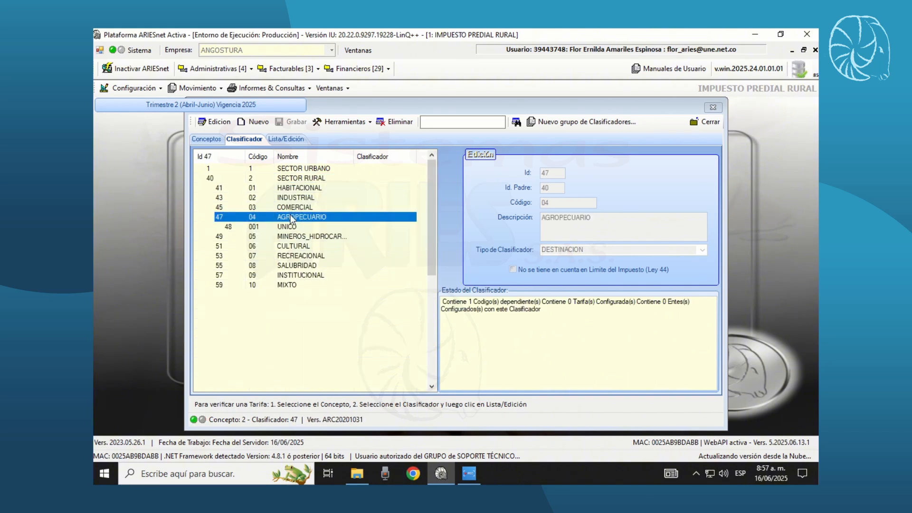
pyautogui.click(292, 228)
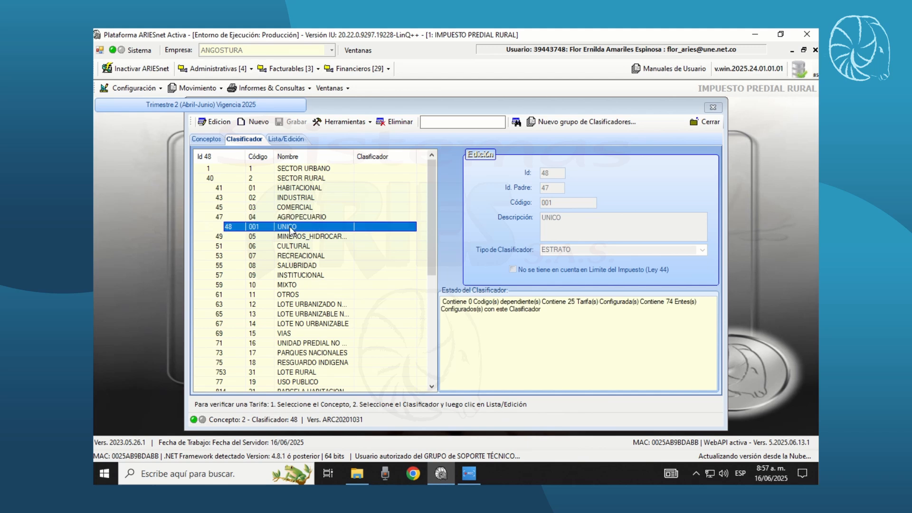
pyautogui.click(287, 142)
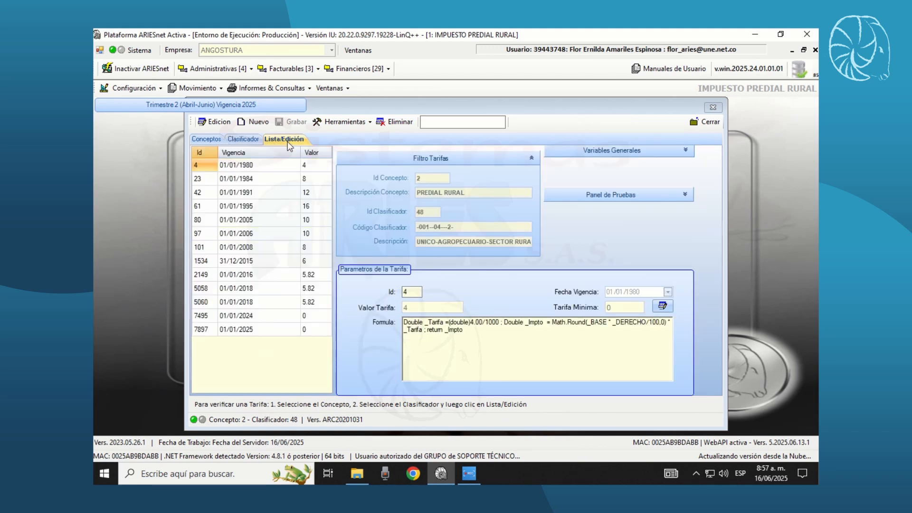
# Start a new rate of type Por Rango de Areas (Tarifa Milaje ó Uvt) and set the first range's rate type to UVT
pyautogui.click(255, 126)
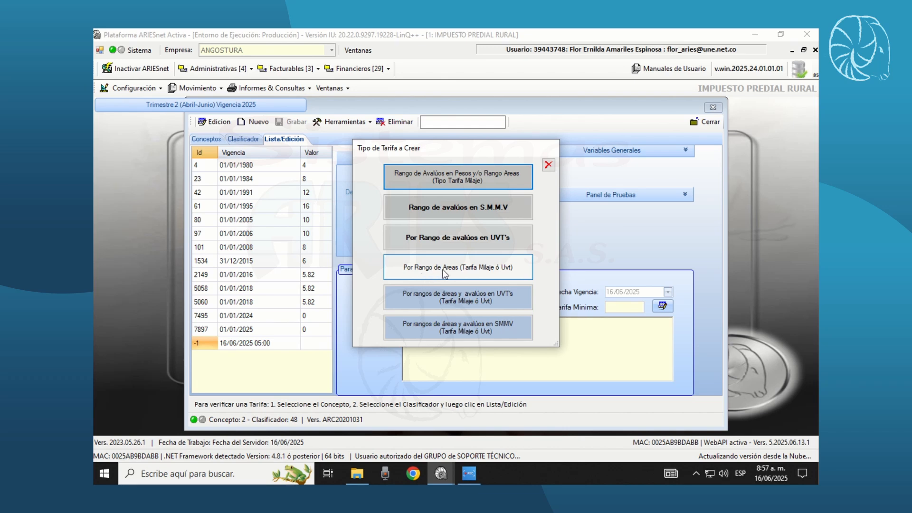
pyautogui.click(445, 271)
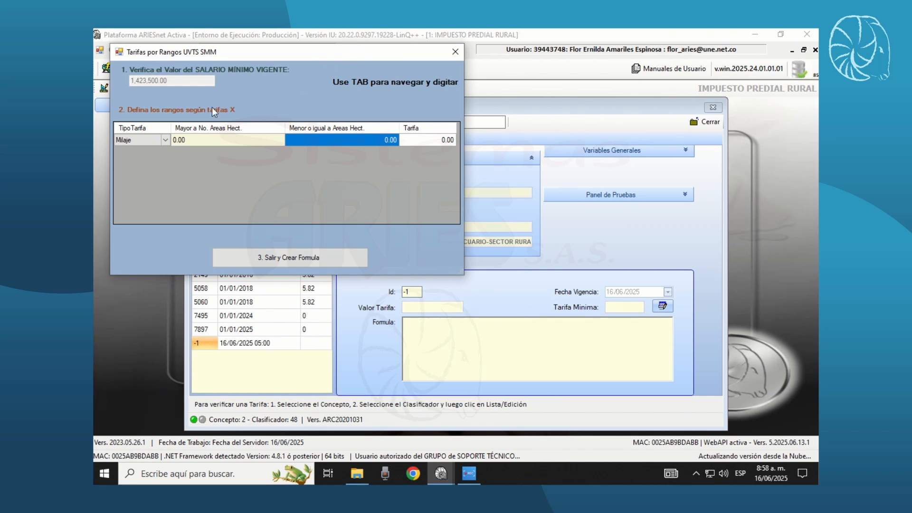
pyautogui.click(153, 142)
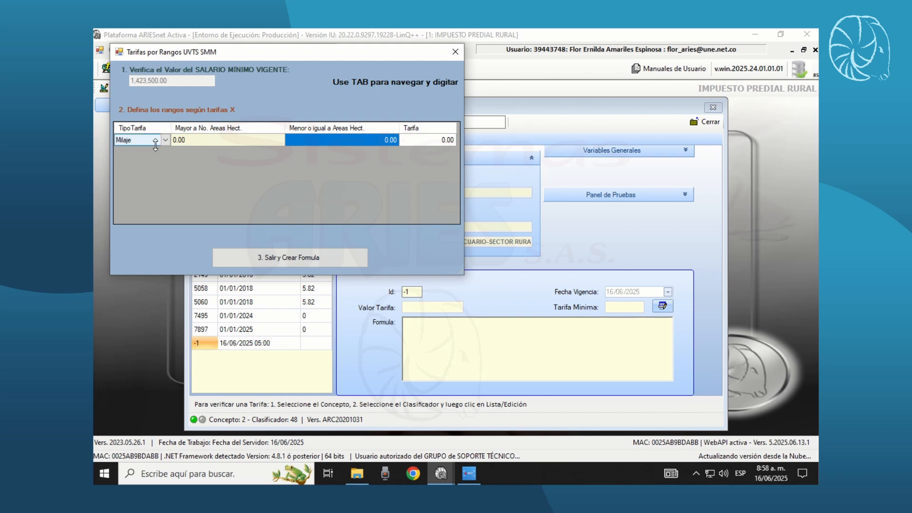
pyautogui.write('1')
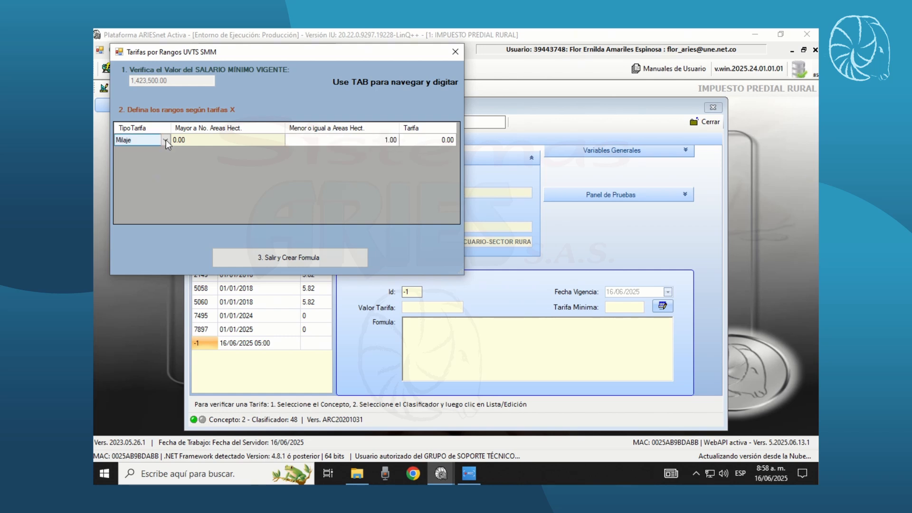
pyautogui.click(165, 140)
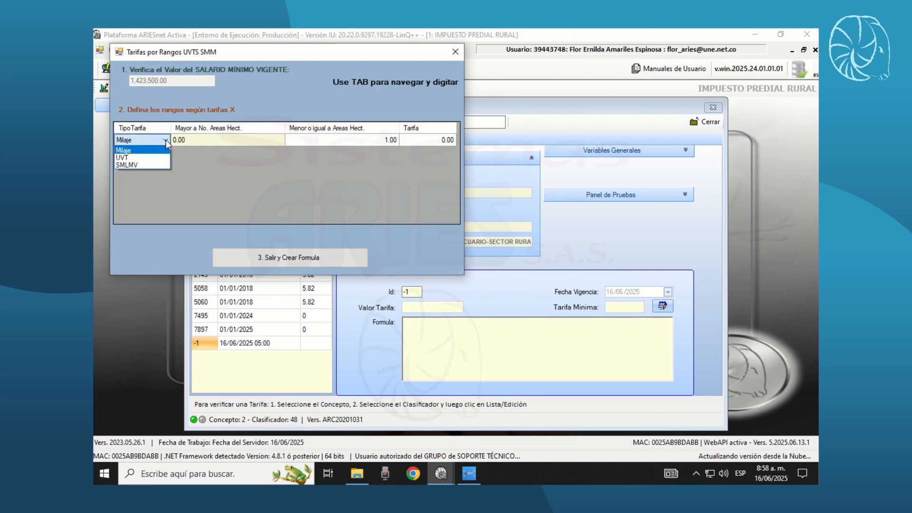
pyautogui.click(126, 159)
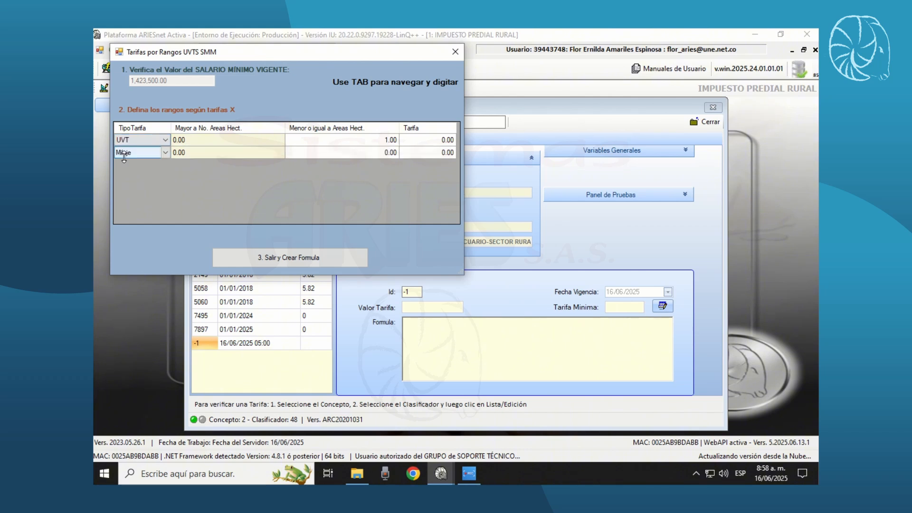
# Set the first UVT area range's upper limit to 10 hectares with a rate of 1
pyautogui.click(207, 143)
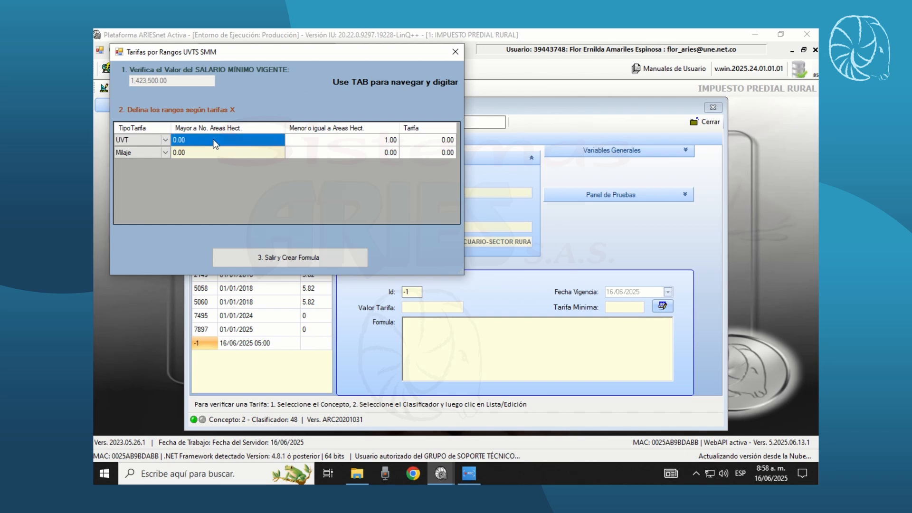
pyautogui.click(326, 144)
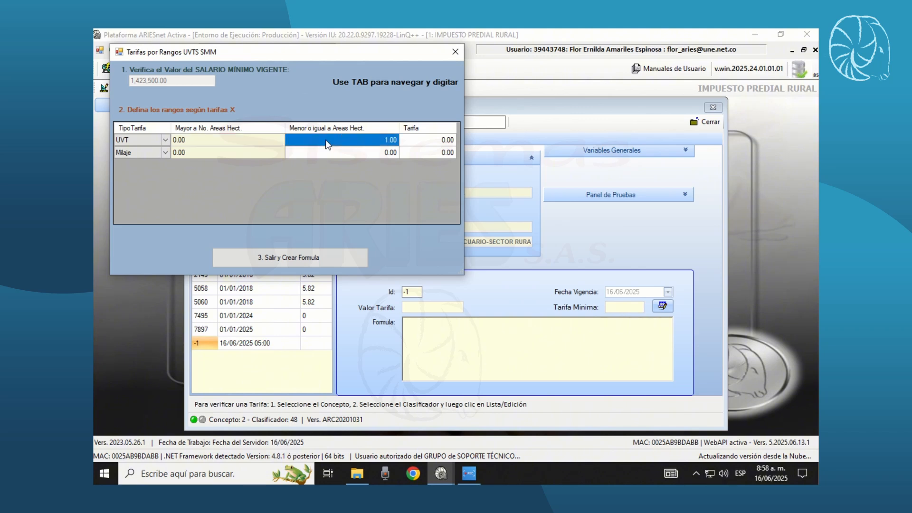
pyautogui.click(326, 143)
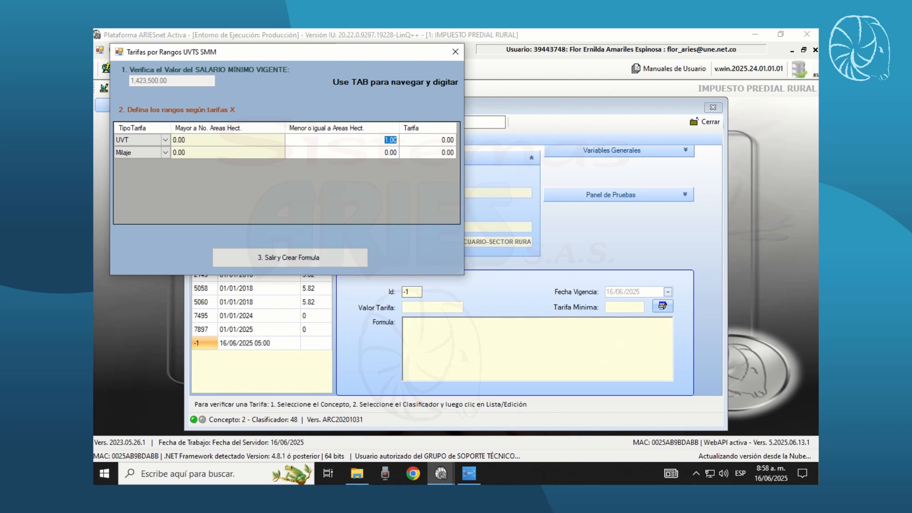
pyautogui.write('10')
pyautogui.click(443, 144)
pyautogui.click(442, 141)
pyautogui.moveTo(435, 141); pyautogui.dragTo(458, 145)
pyautogui.write('1')
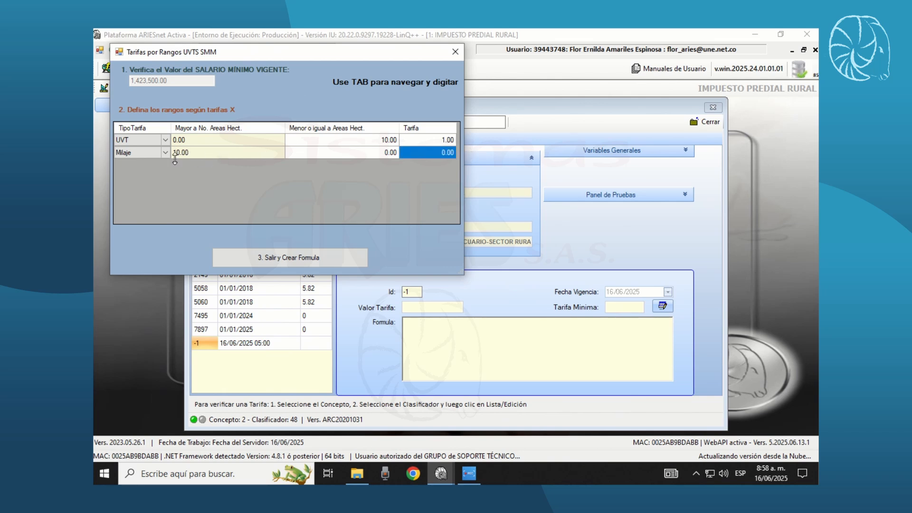
# Define the second area range with rate type UVT, an upper limit of 40 hectares and a rate of 2
pyautogui.click(168, 155)
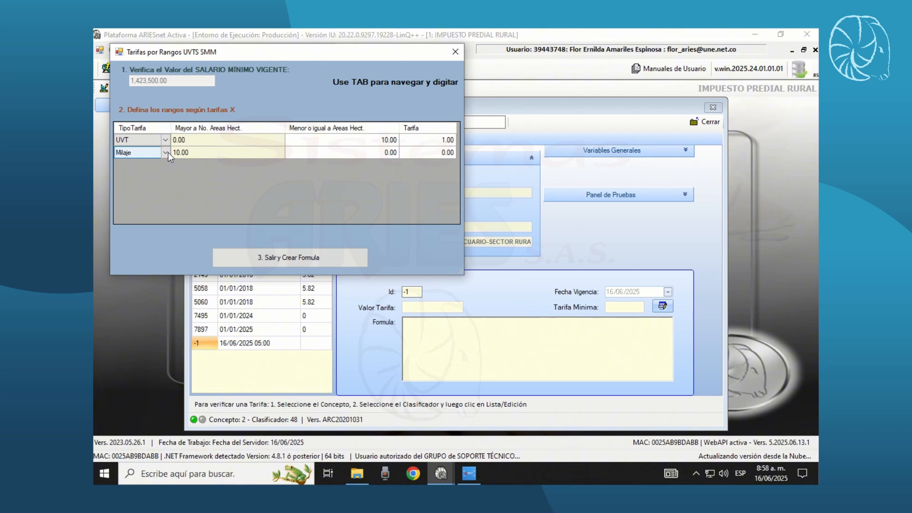
pyautogui.click(166, 153)
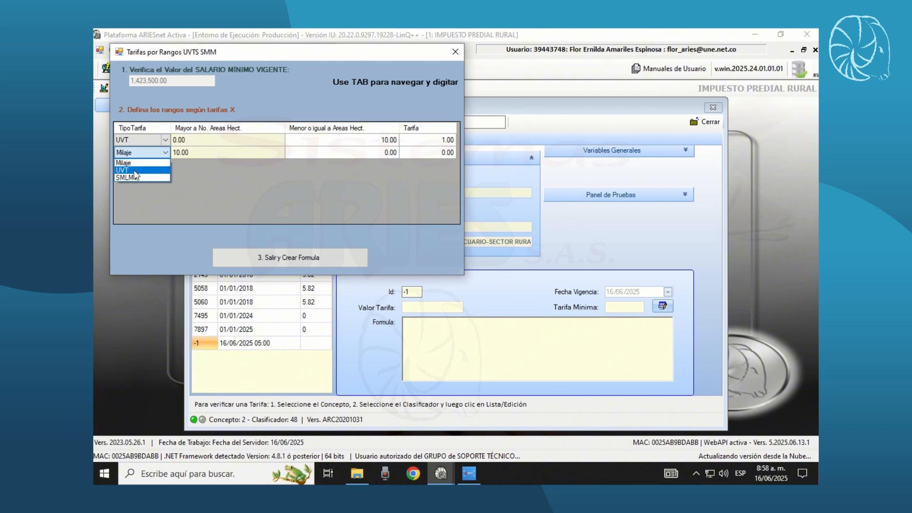
pyautogui.click(134, 172)
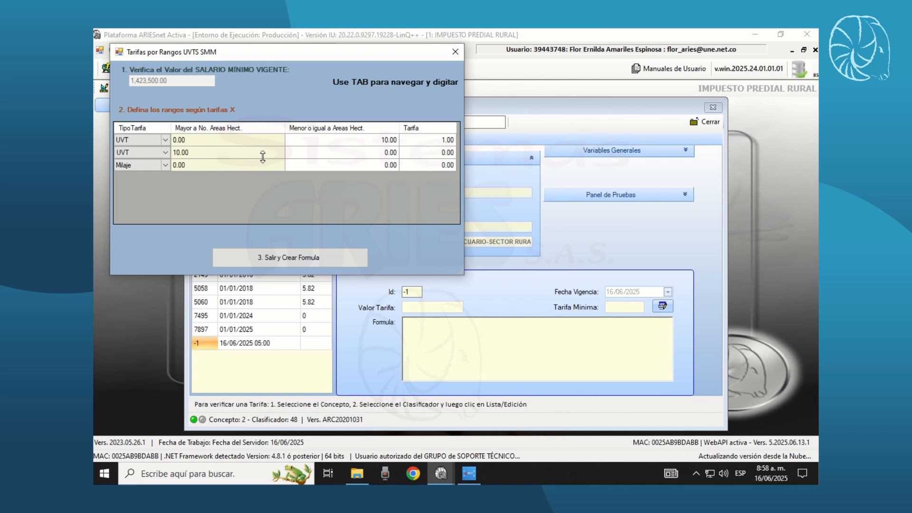
pyautogui.click(341, 157)
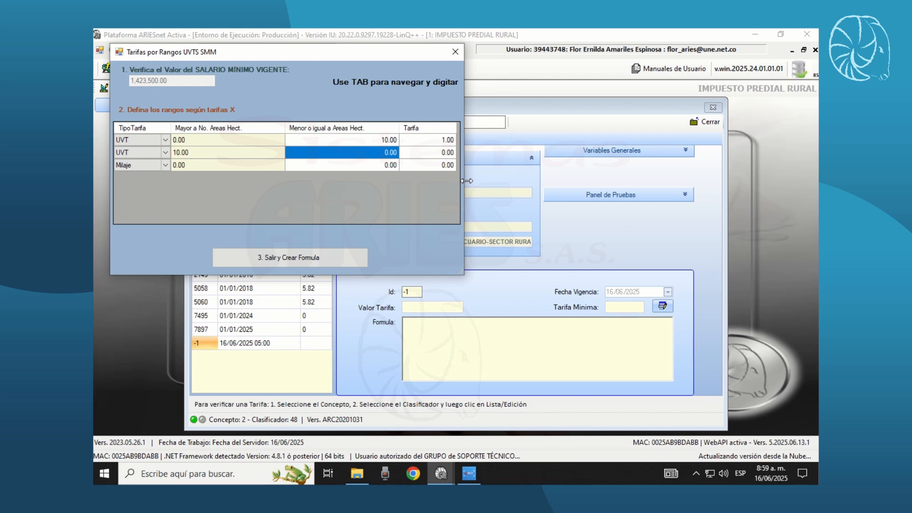
pyautogui.write('4')
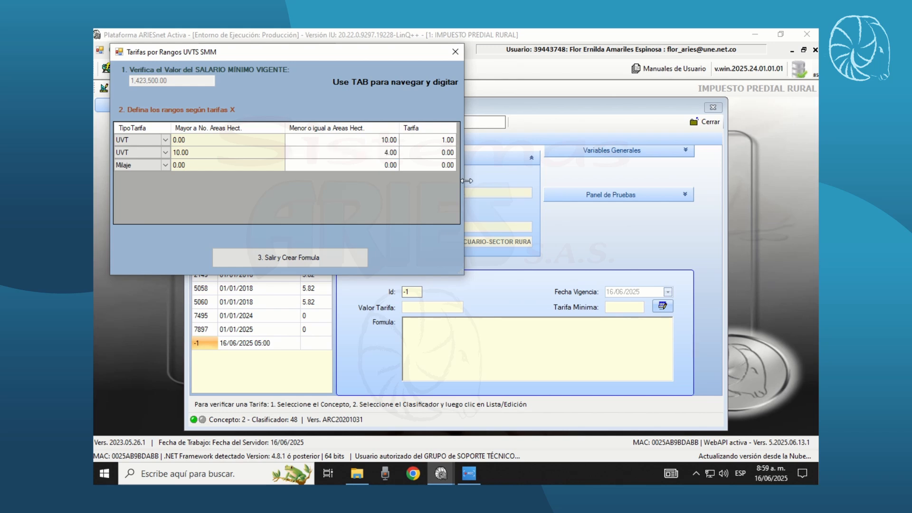
pyautogui.write('0')
pyautogui.click(440, 158)
pyautogui.write('2')
pyautogui.press('Return')
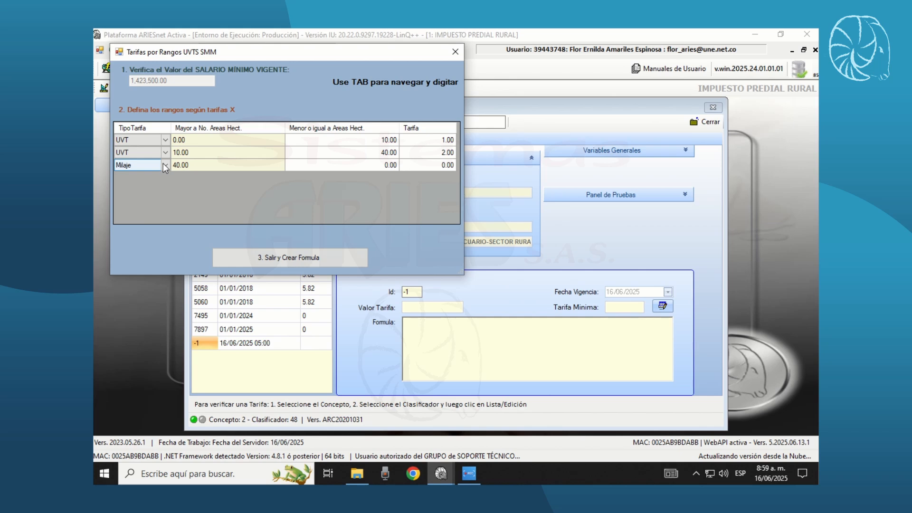
pyautogui.click(164, 164)
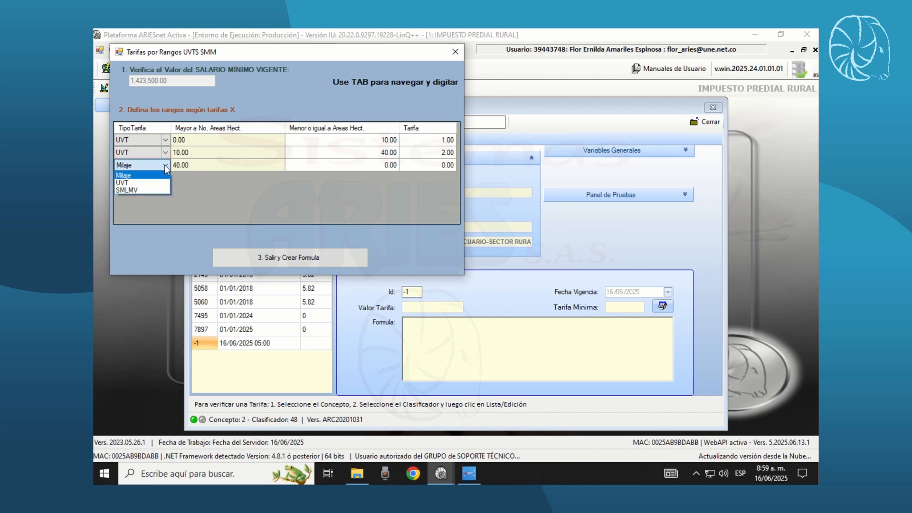
pyautogui.click(141, 184)
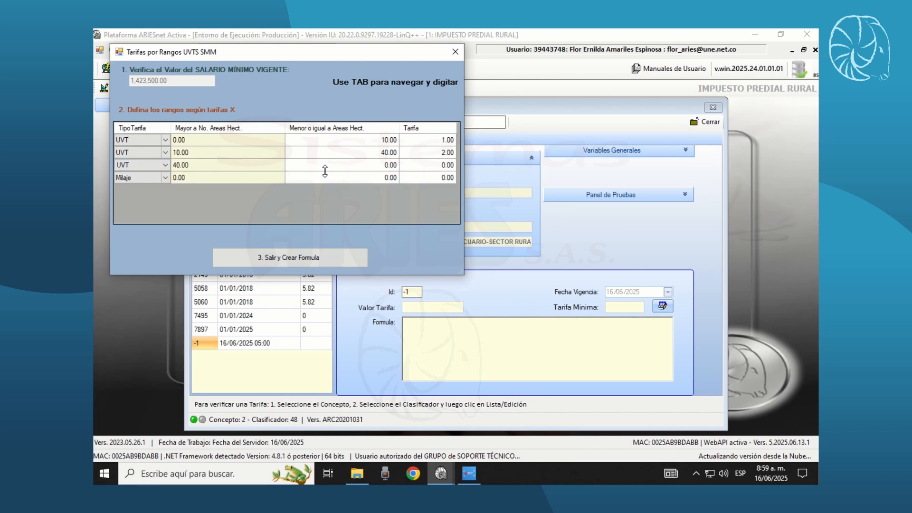
pyautogui.click(375, 165)
pyautogui.write('999999999999')
pyautogui.click(440, 166)
pyautogui.write('2.50')
pyautogui.press('Return')
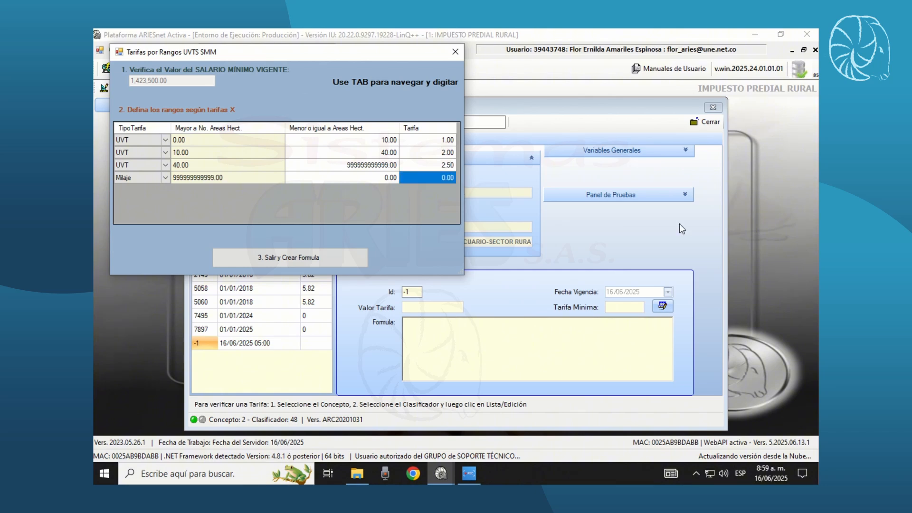
# Create the formula from the defined area ranges and save the rate with effective date 01/01/2025
pyautogui.click(275, 258)
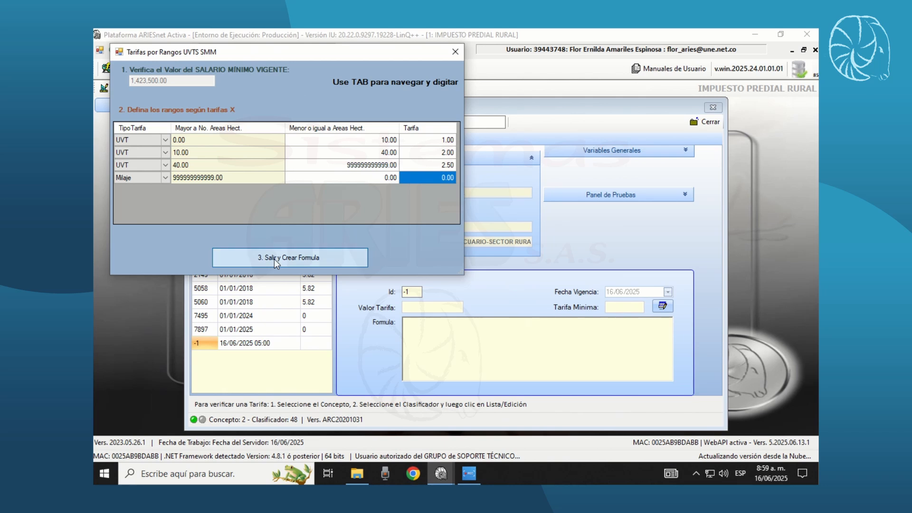
pyautogui.click(611, 293)
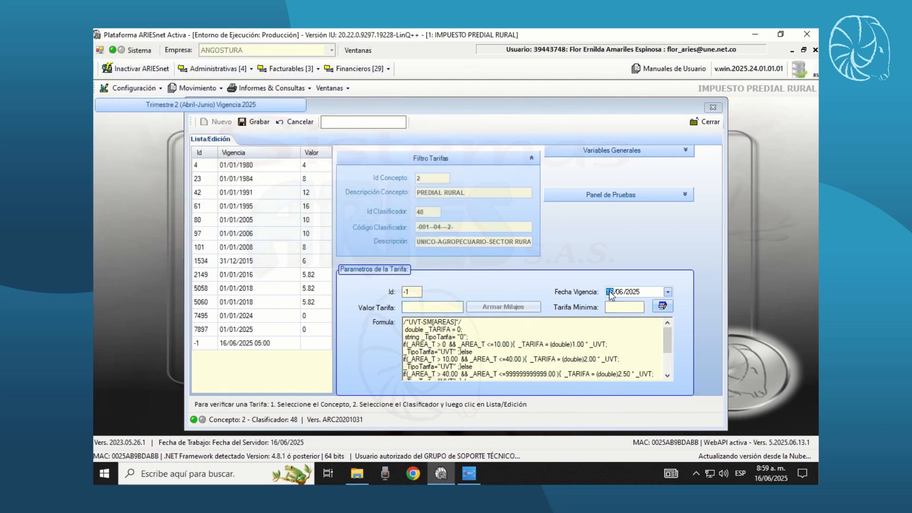
pyautogui.write('01/')
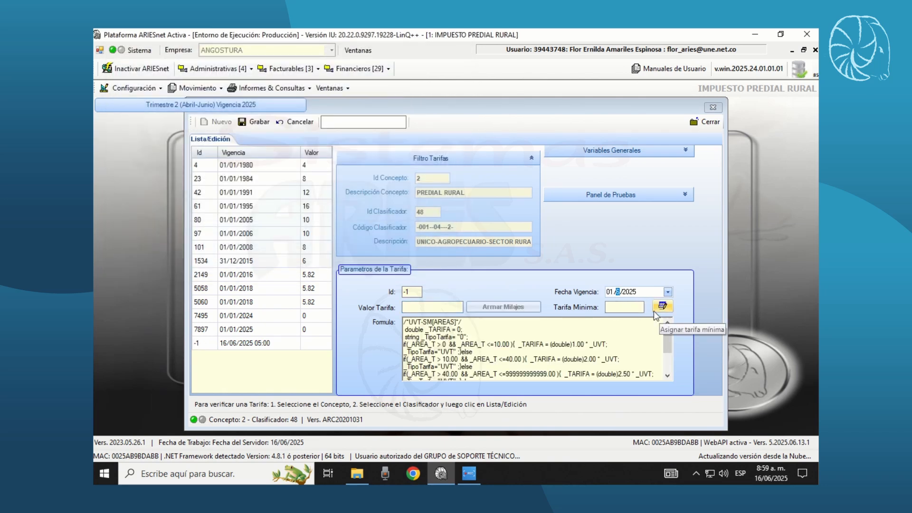
pyautogui.write('1')
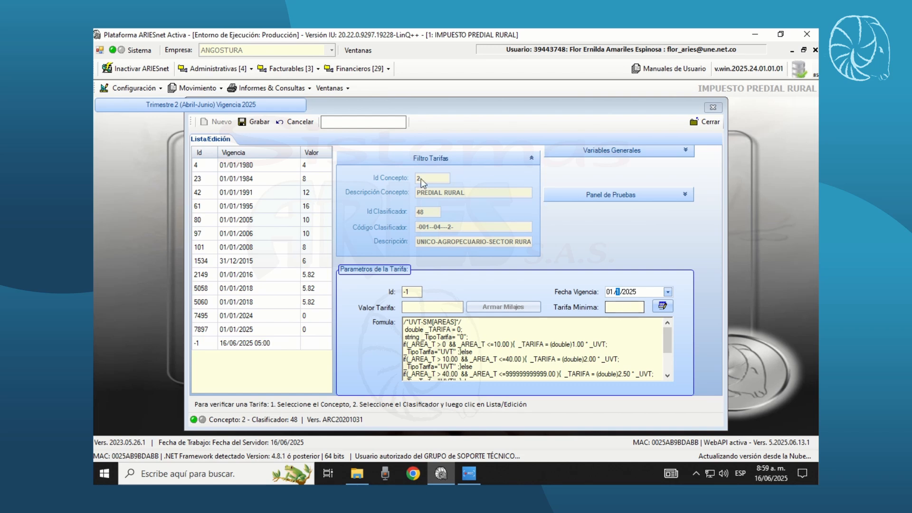
pyautogui.click(255, 123)
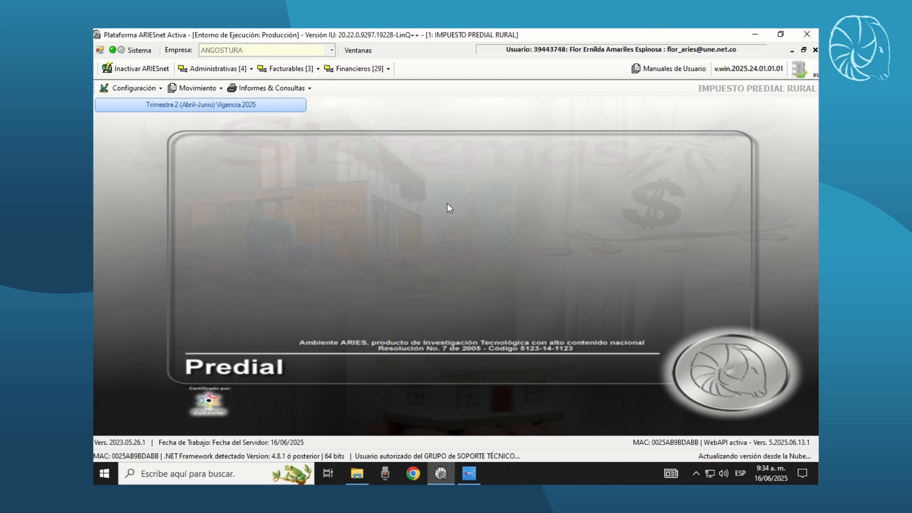
# Open the Predial concepts, classifiers and rates configuration and list the PREDIAL RURAL rates for classifier UNICO (Id 48) under SECTOR RURAL, AGROPECUARIO
pyautogui.click(159, 90)
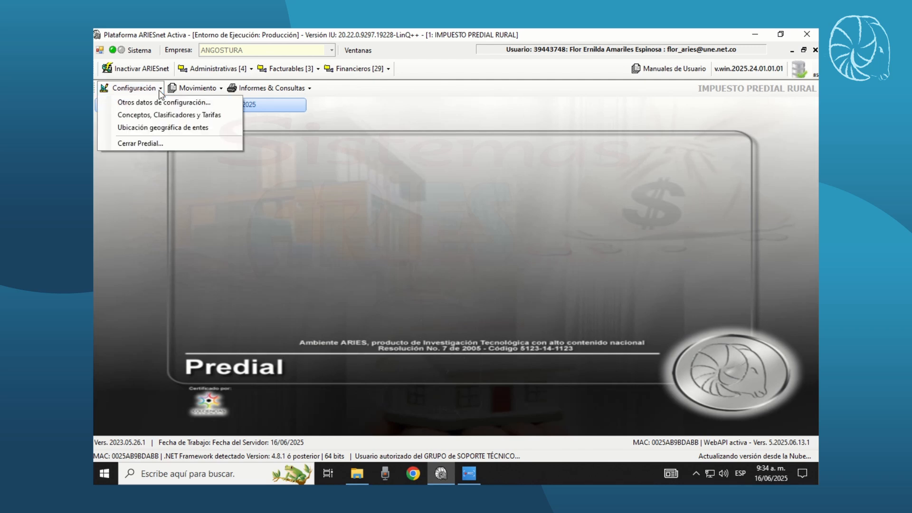
pyautogui.click(160, 116)
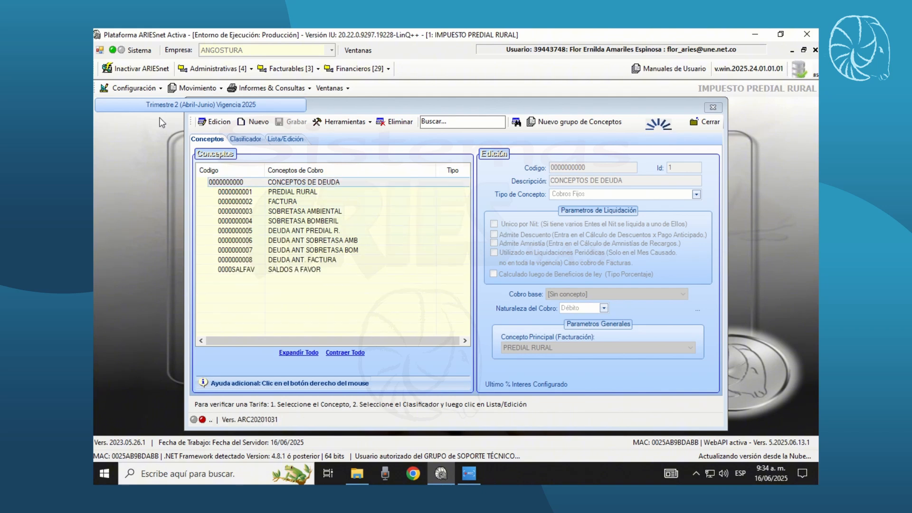
pyautogui.click(282, 192)
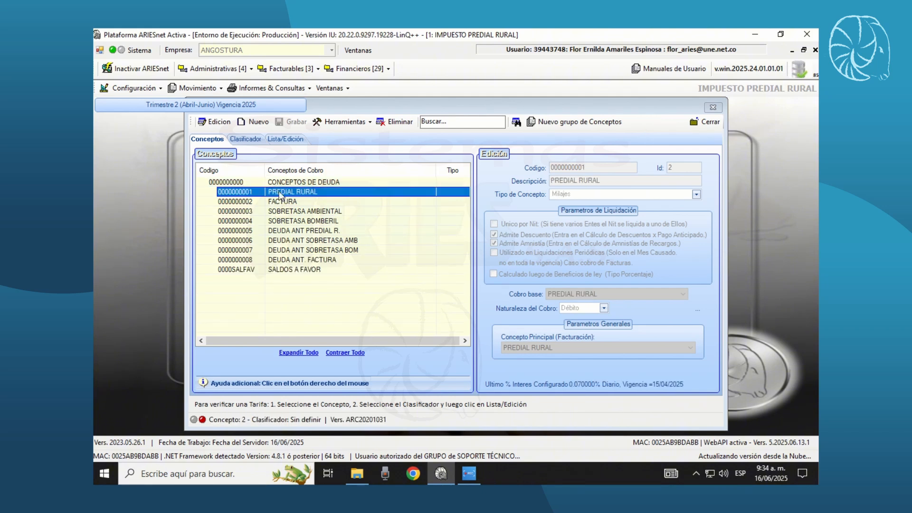
pyautogui.click(245, 141)
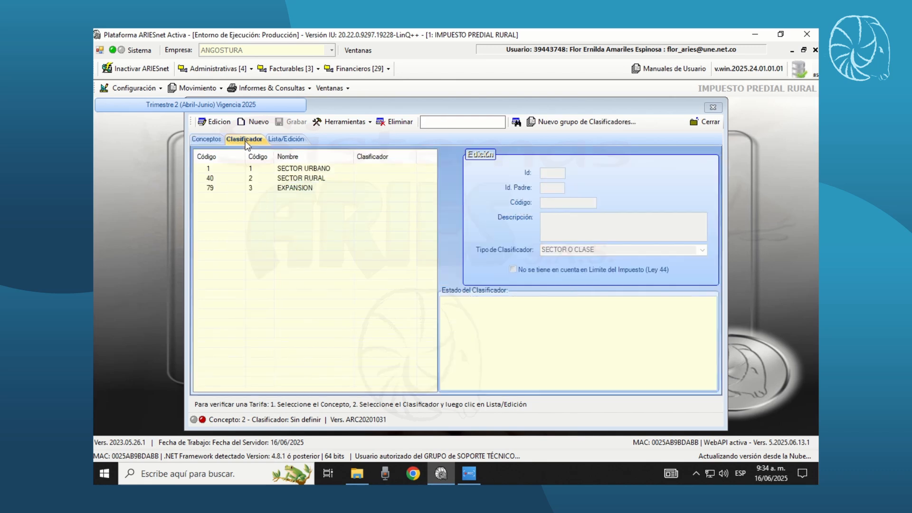
pyautogui.click(295, 179)
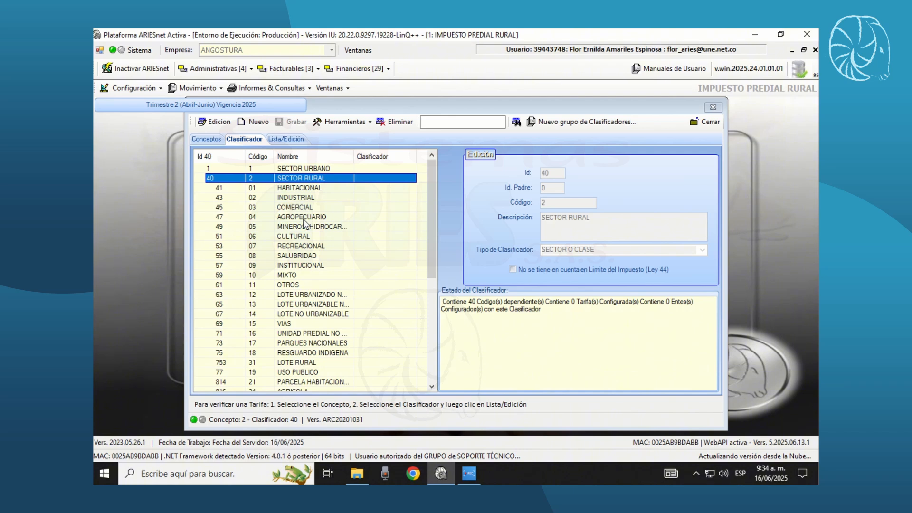
pyautogui.click(303, 217)
pyautogui.click(287, 227)
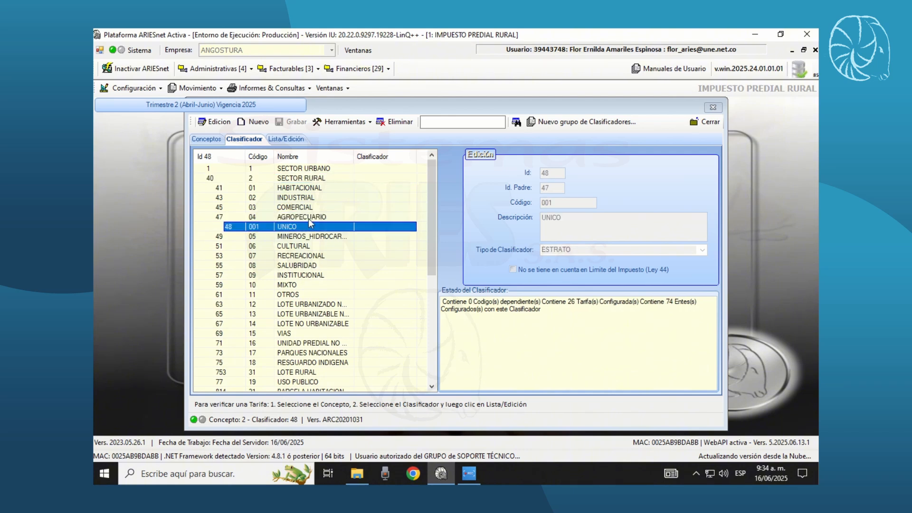
pyautogui.click(286, 139)
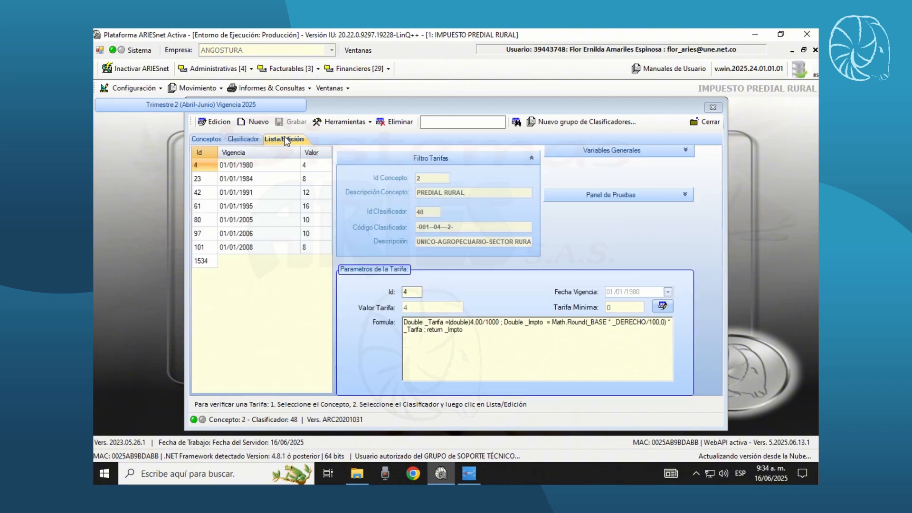
# Start a new rate of type Por rangos de áreas y avalúos en UVT's (Tarifa Milaje ó Uvt), with Milaje as the first range's rate type
pyautogui.click(254, 123)
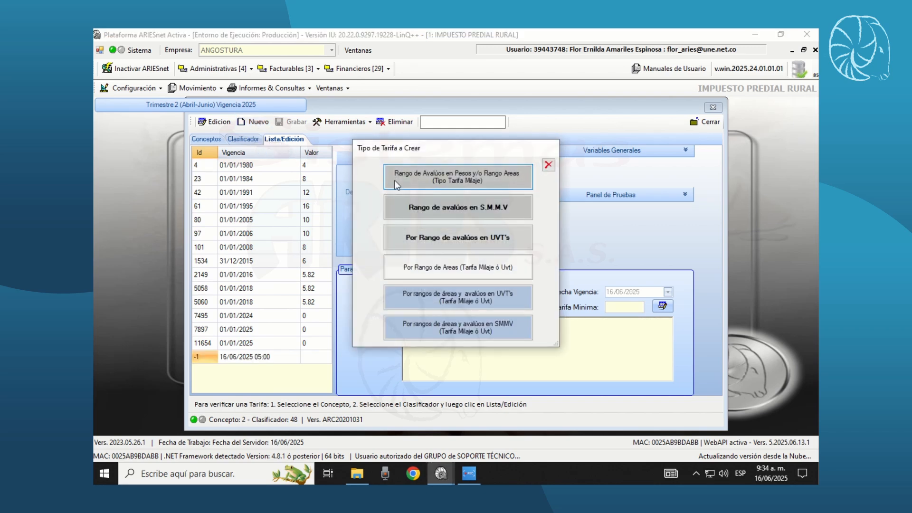
pyautogui.click(432, 296)
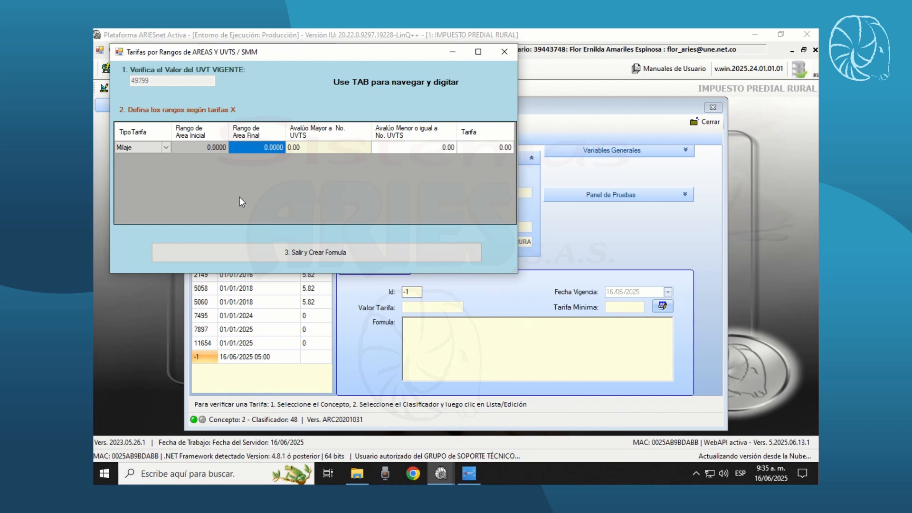
pyautogui.click(166, 147)
pyautogui.click(166, 147)
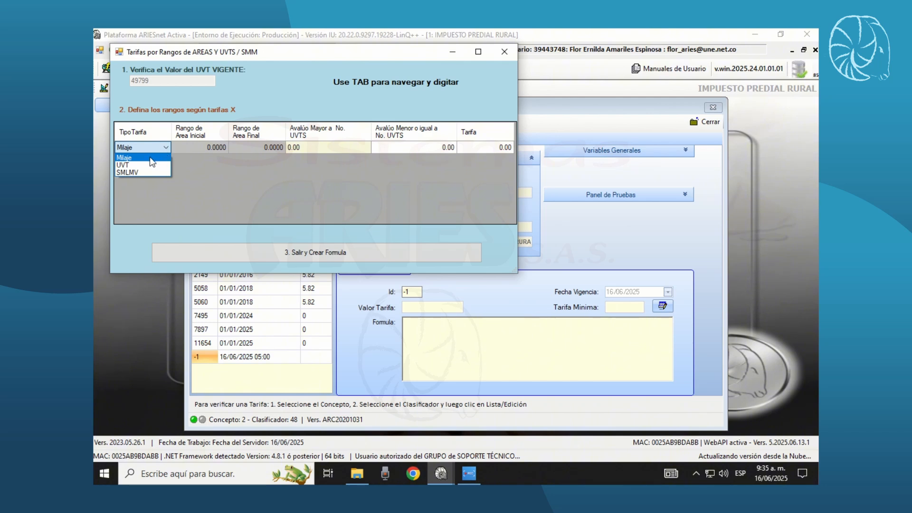
pyautogui.click(138, 164)
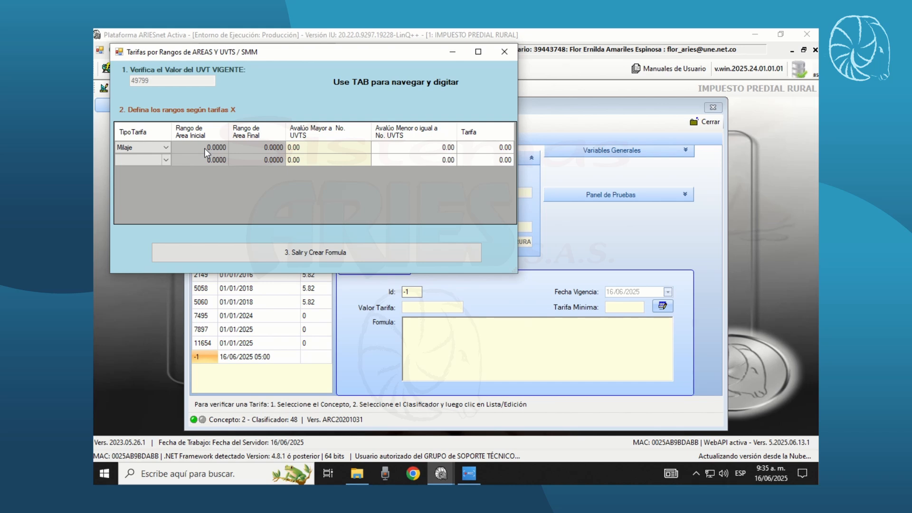
# Set the first range's final area to 20, its upper appraisal limit to 5 UVTs and its rate to 6
pyautogui.click(255, 146)
pyautogui.click(284, 148)
pyautogui.write('20')
pyautogui.click(286, 159)
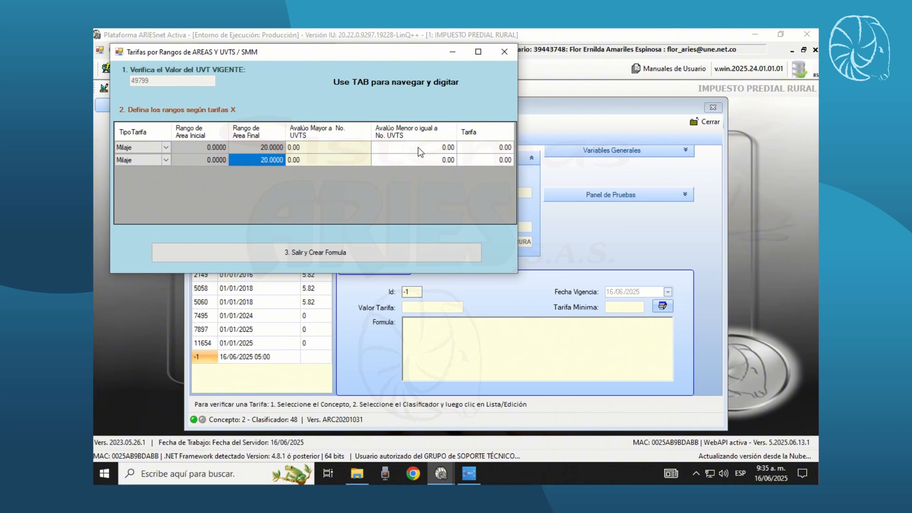
pyautogui.click(433, 147)
pyautogui.click(433, 146)
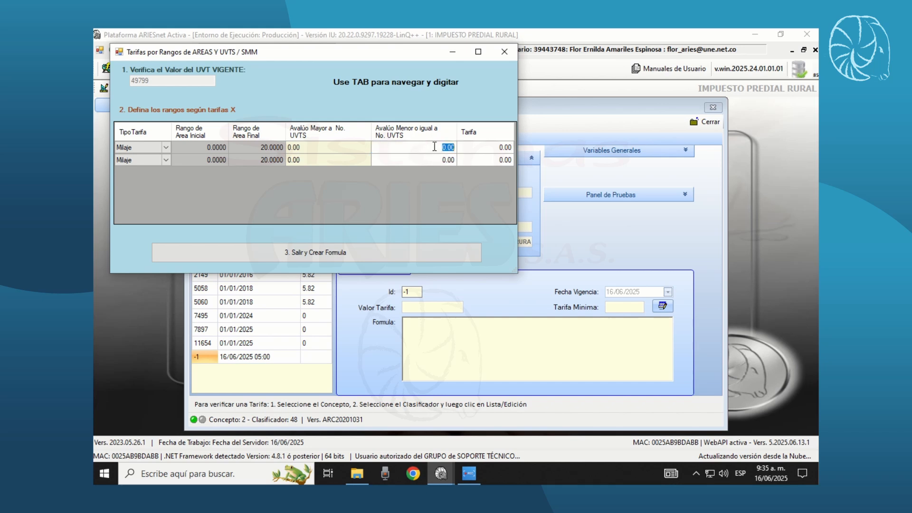
pyautogui.write('5')
pyautogui.click(495, 149)
pyautogui.write('6')
pyautogui.press('Return')
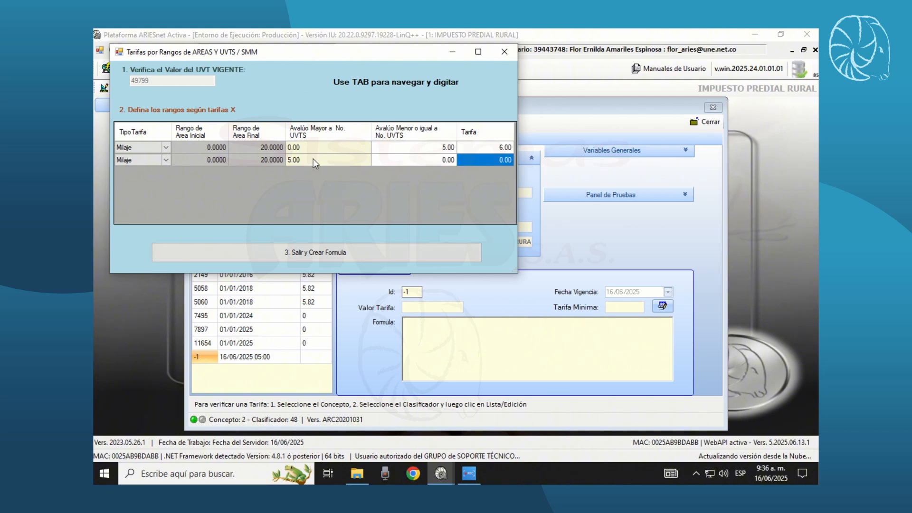
# Set the second range's upper appraisal limit to 10 UVTs and its rate to 7
pyautogui.click(423, 158)
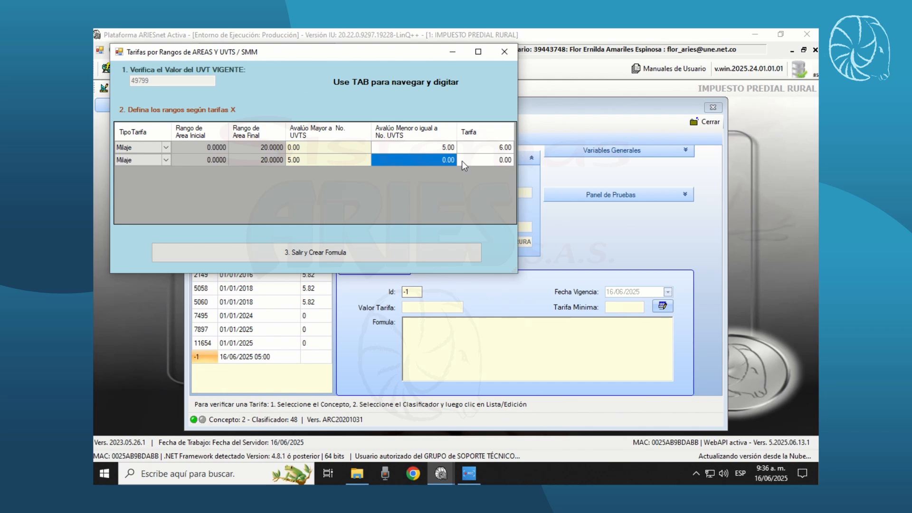
pyautogui.write('10')
pyautogui.press('Return')
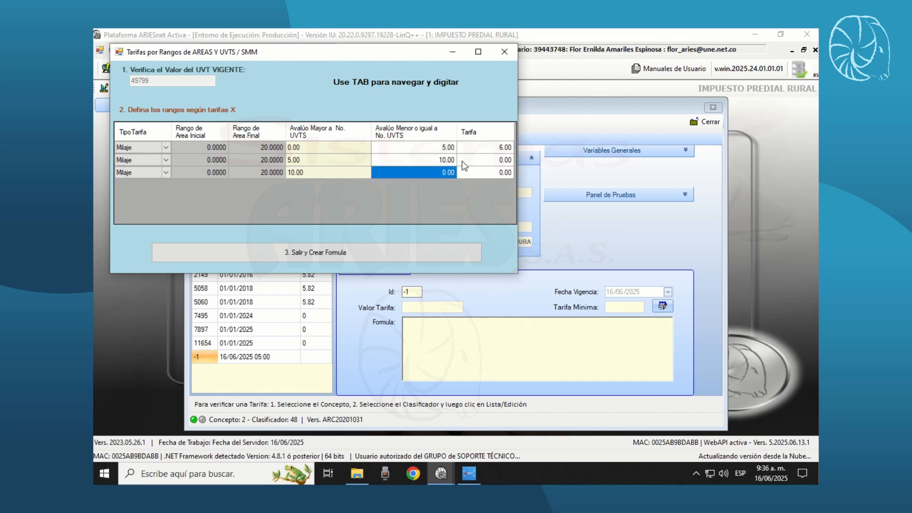
pyautogui.write('11')
pyautogui.click(491, 163)
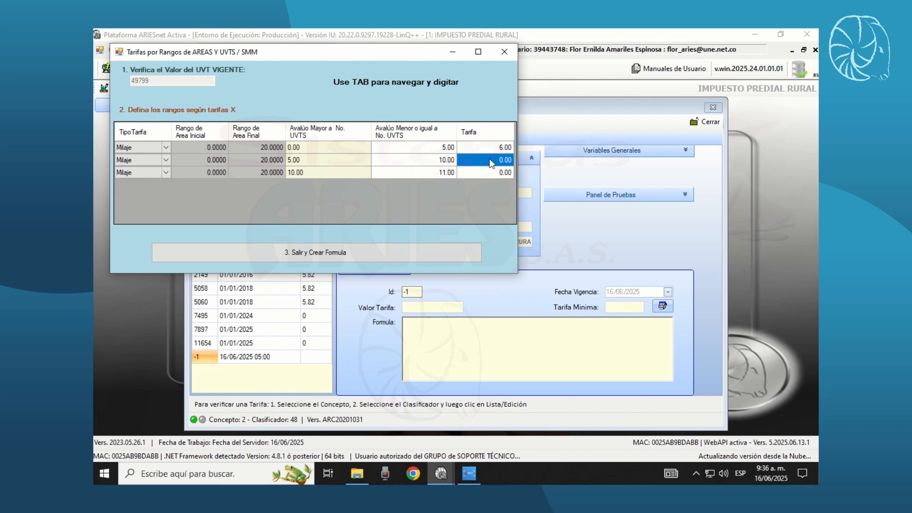
pyautogui.write('7')
pyautogui.press('Return')
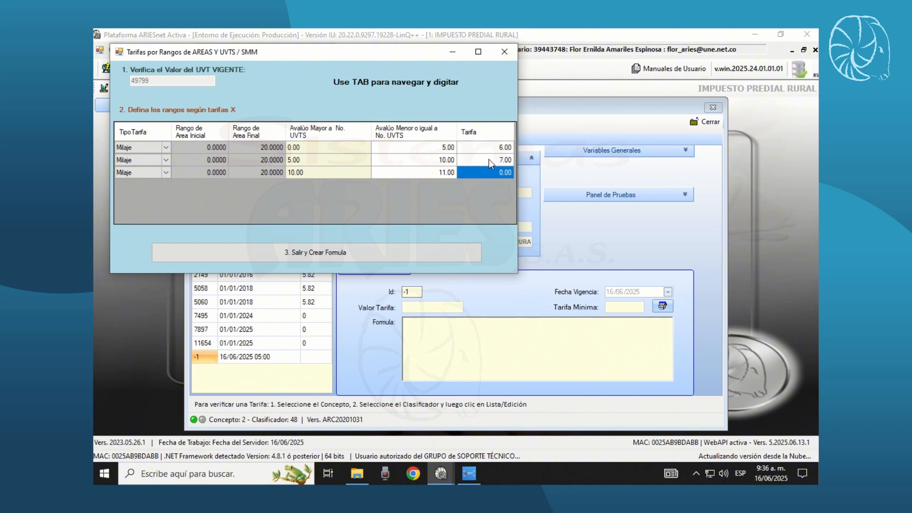
pyautogui.click(260, 173)
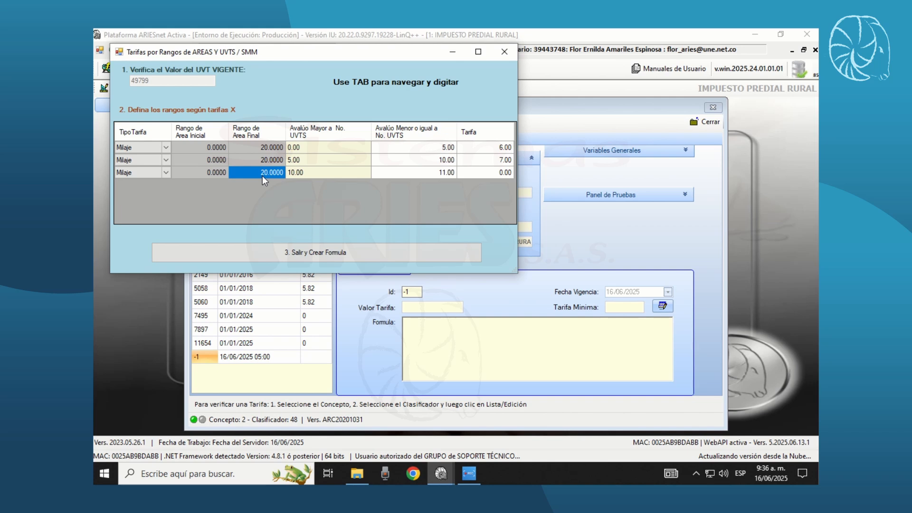
pyautogui.write('999999')
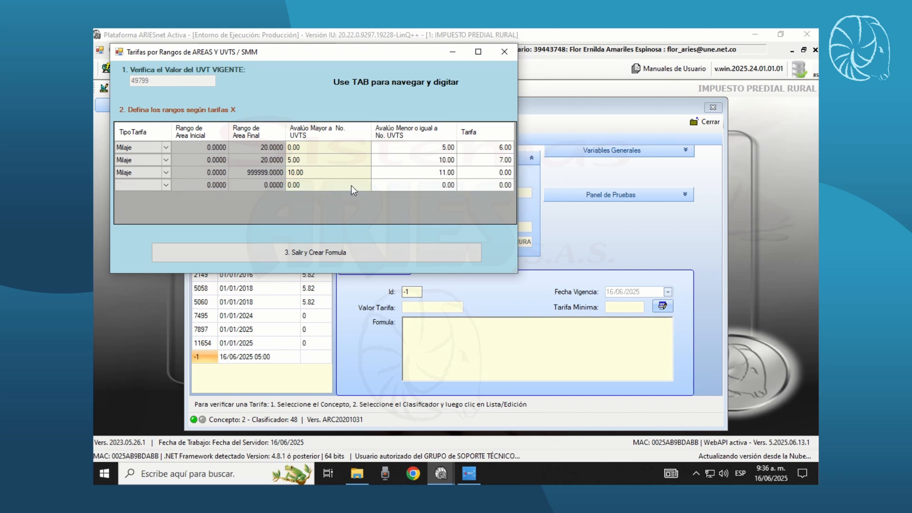
pyautogui.click(382, 174)
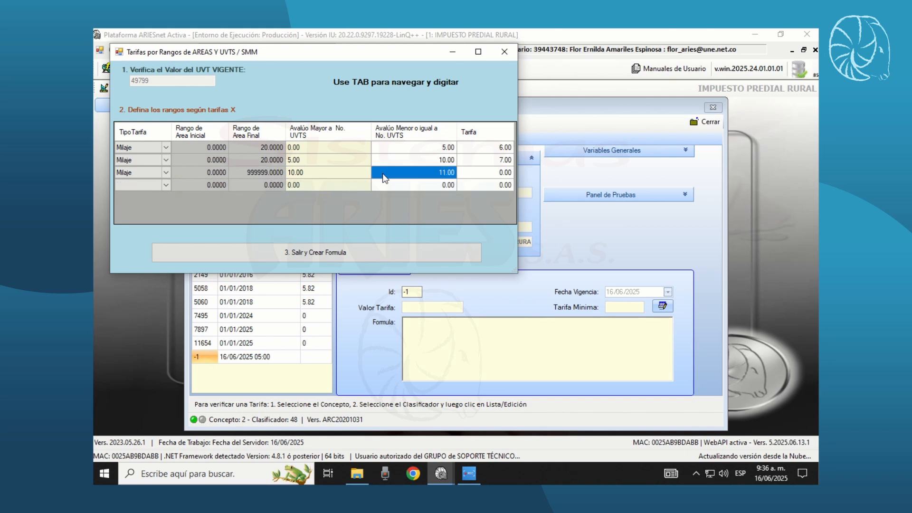
pyautogui.click(407, 174)
pyautogui.moveTo(409, 174); pyautogui.dragTo(456, 182)
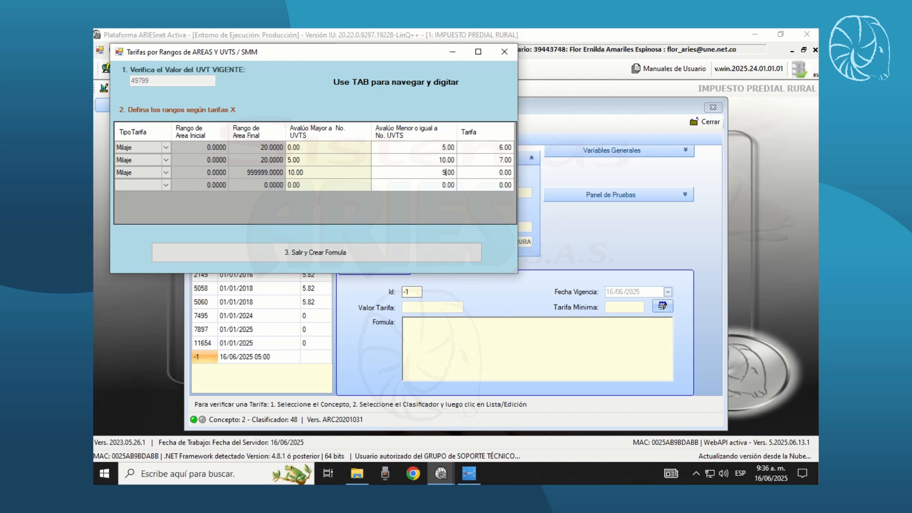
pyautogui.write('9999999999999')
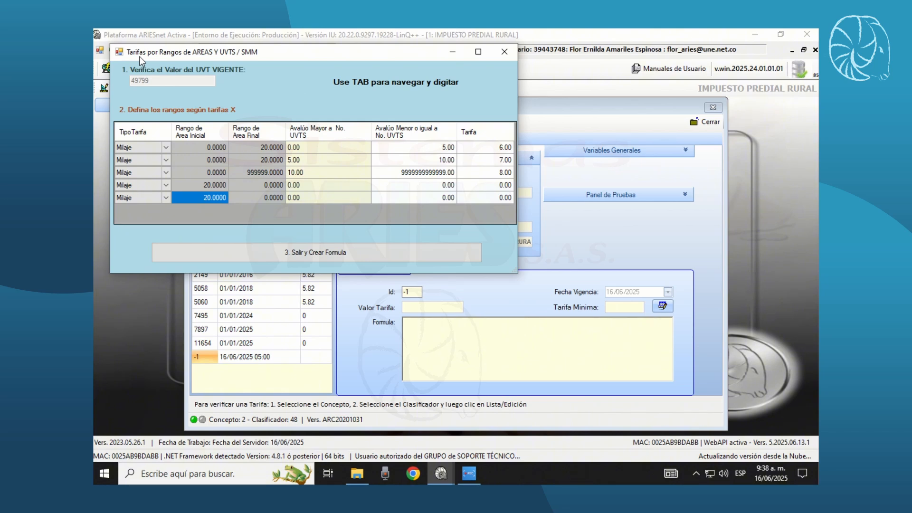
# Set the fourth range's final area to 999999, its upper appraisal limit to 5 UVTs and its rate to 9
pyautogui.click(255, 185)
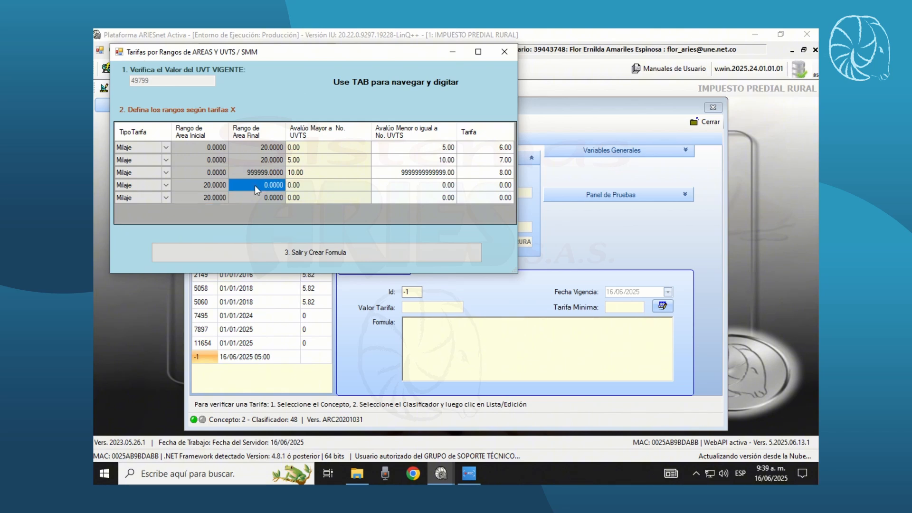
pyautogui.click(255, 185)
pyautogui.moveTo(256, 186); pyautogui.dragTo(288, 189)
pyautogui.write('999999')
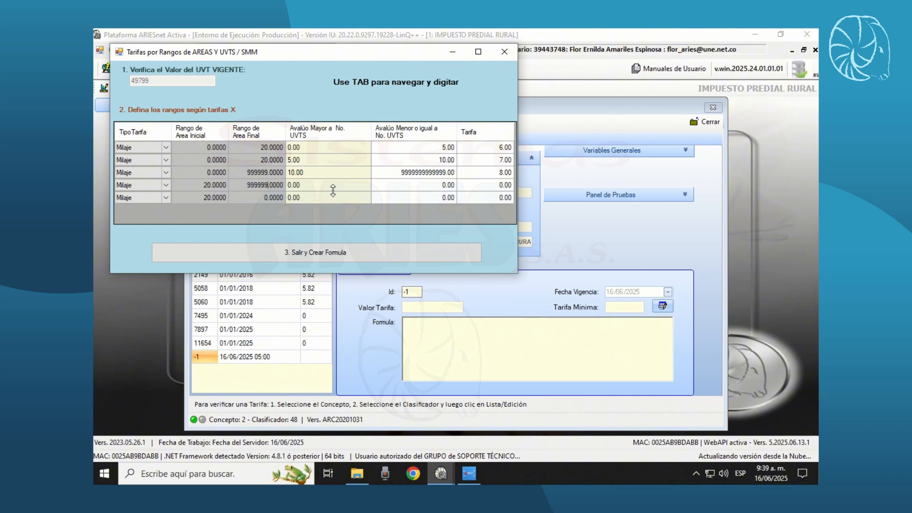
pyautogui.click(416, 188)
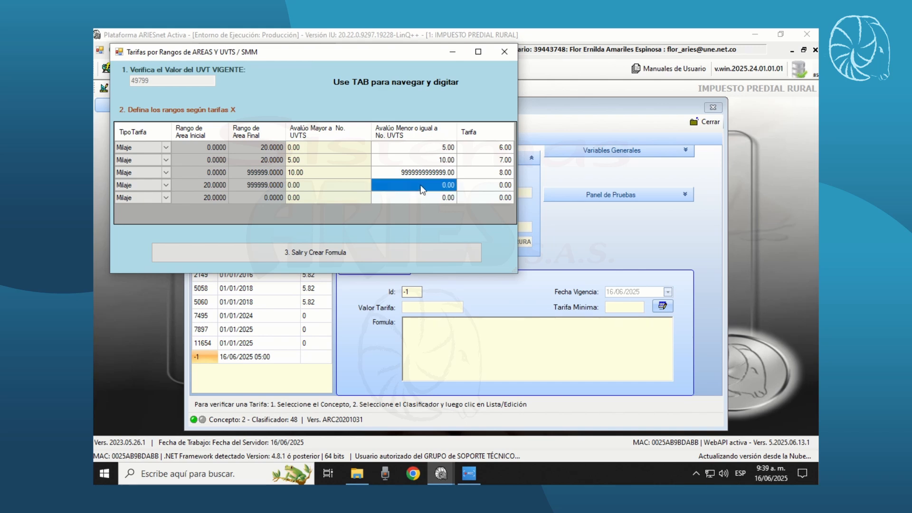
pyautogui.write('5')
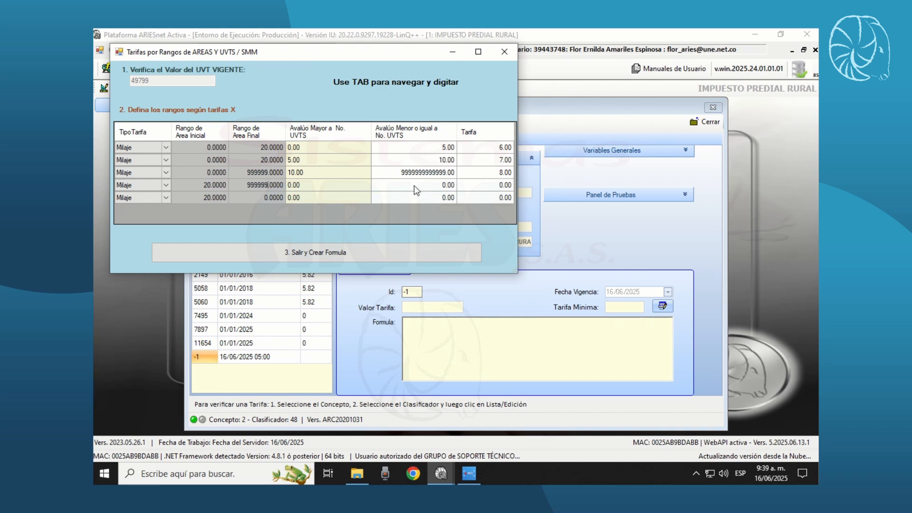
pyautogui.press('Escape')
pyautogui.click(503, 187)
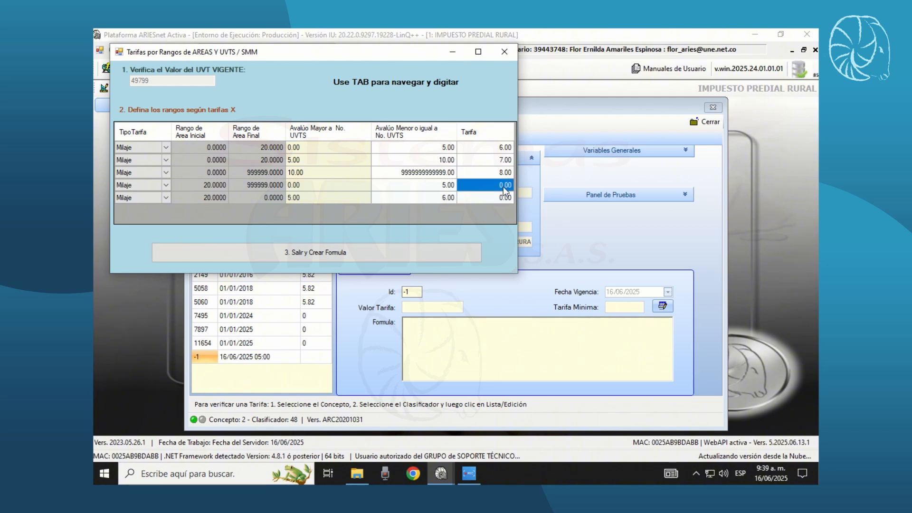
pyautogui.click(504, 188)
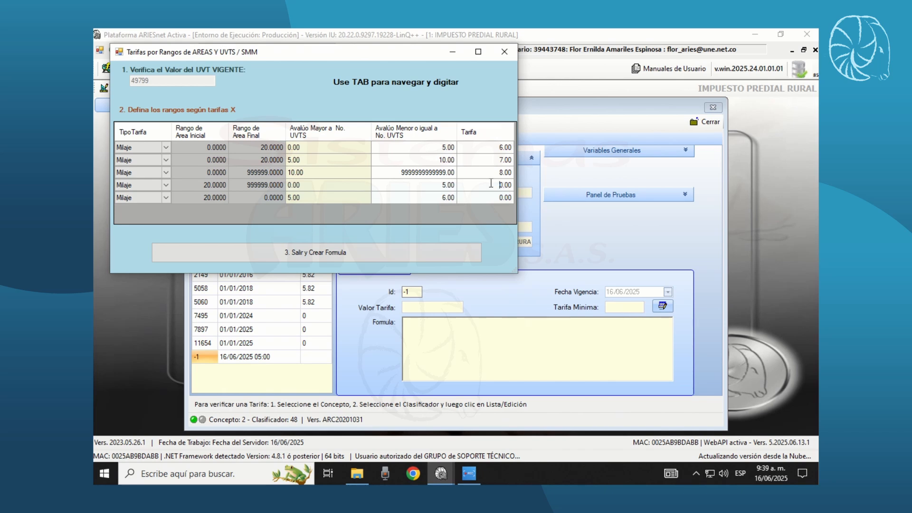
pyautogui.moveTo(499, 184); pyautogui.dragTo(508, 182)
pyautogui.write('9')
pyautogui.press('Return')
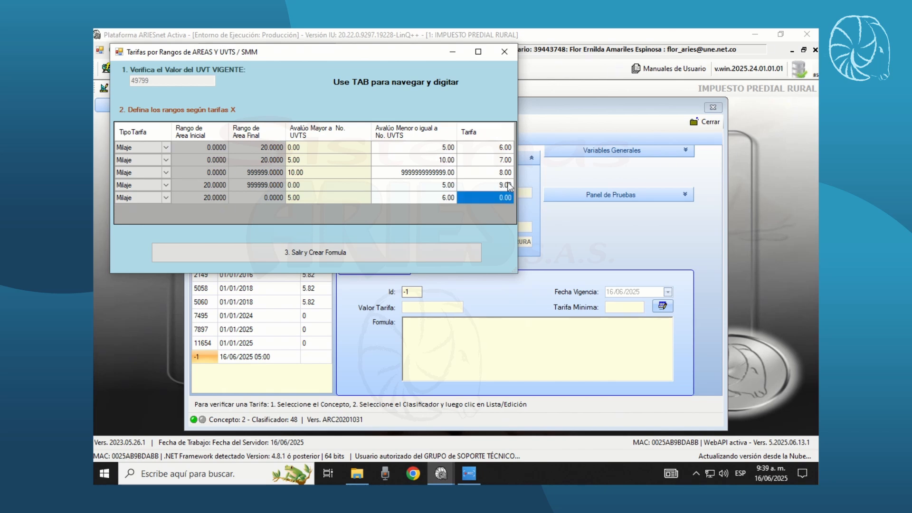
# Set the fifth range's final area to 999999, its upper appraisal limit to 10 UVTs and its rate to 10
pyautogui.click(258, 198)
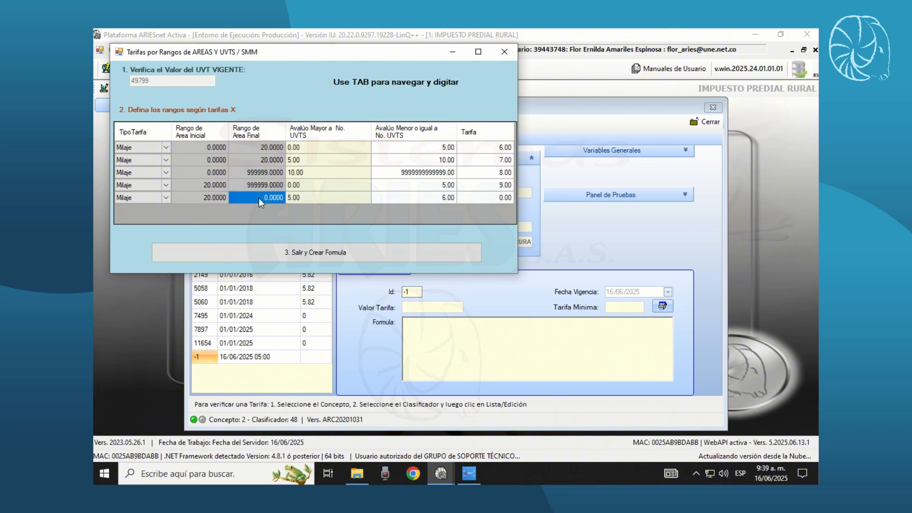
pyautogui.click(260, 198)
pyautogui.write('99')
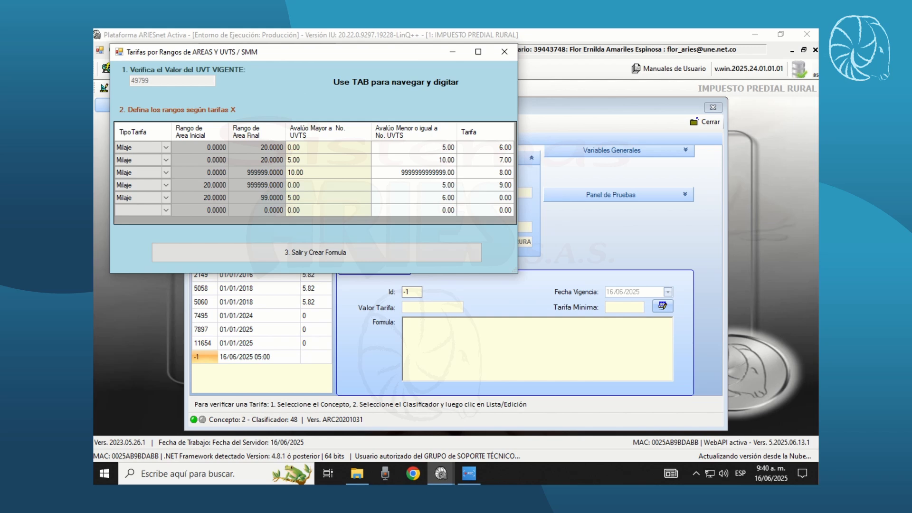
pyautogui.write('9999')
pyautogui.click(396, 200)
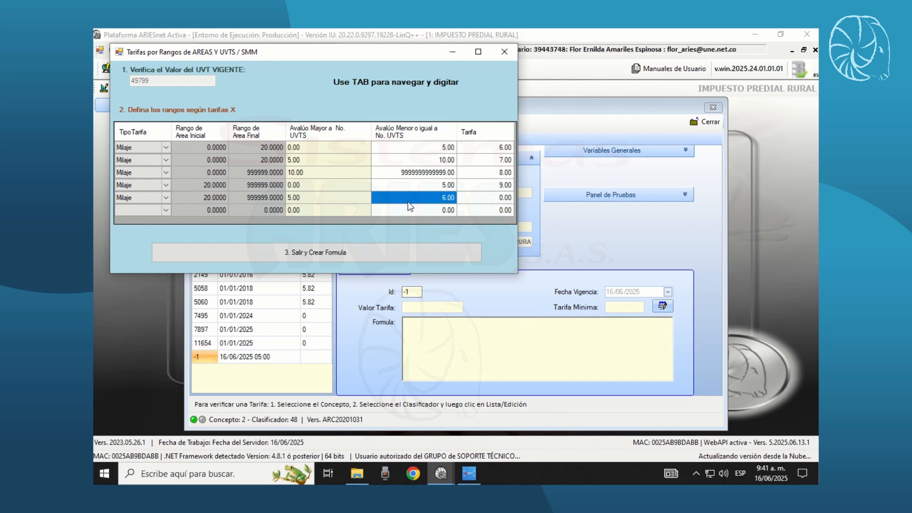
pyautogui.write('10')
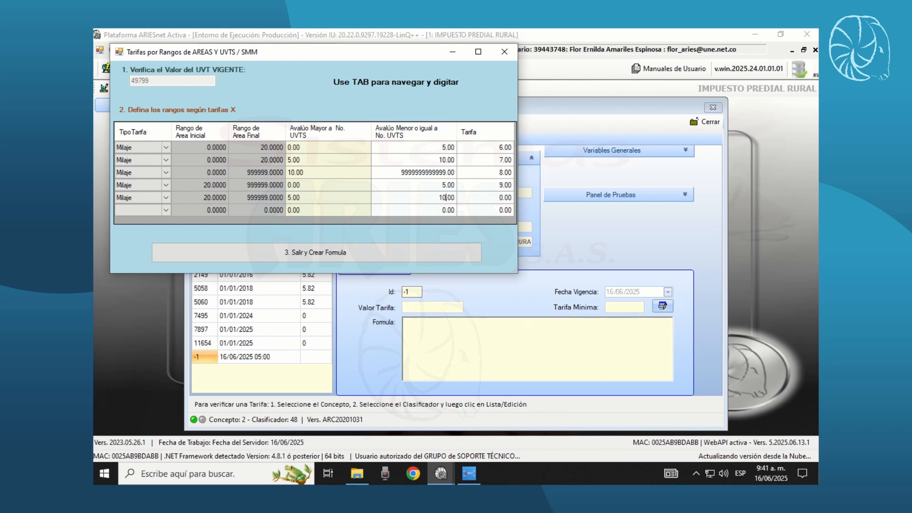
pyautogui.press('Return')
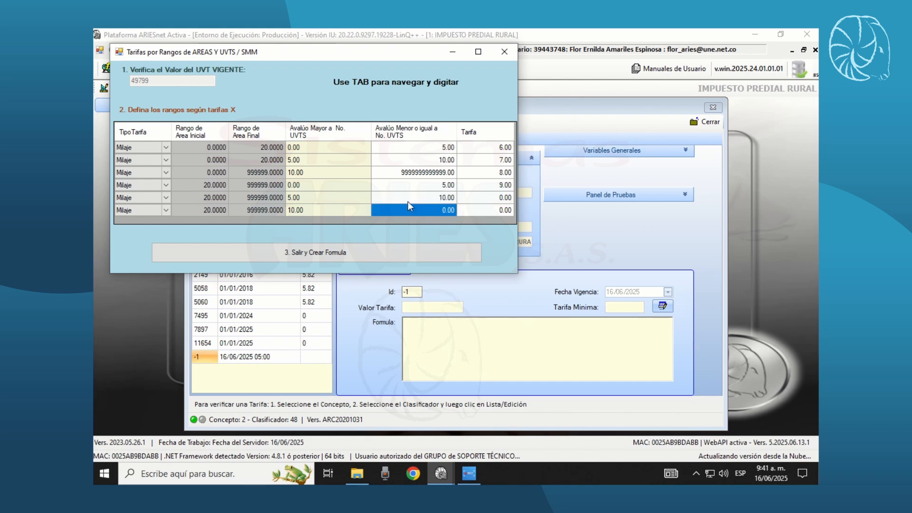
pyautogui.click(492, 202)
pyautogui.write('10')
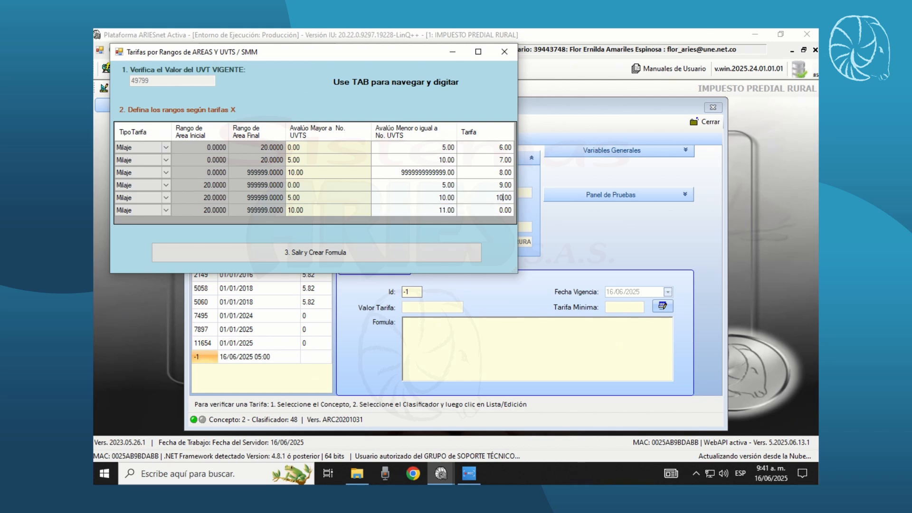
pyautogui.press('Return')
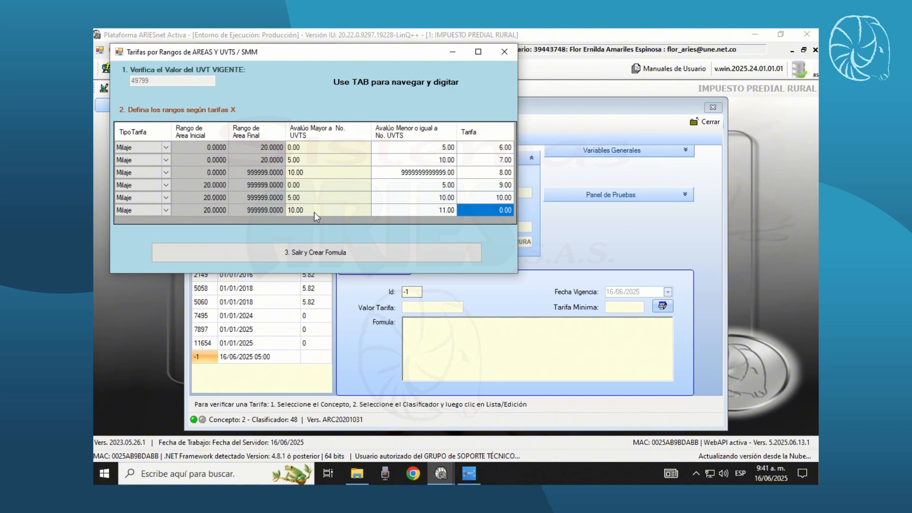
pyautogui.click(394, 214)
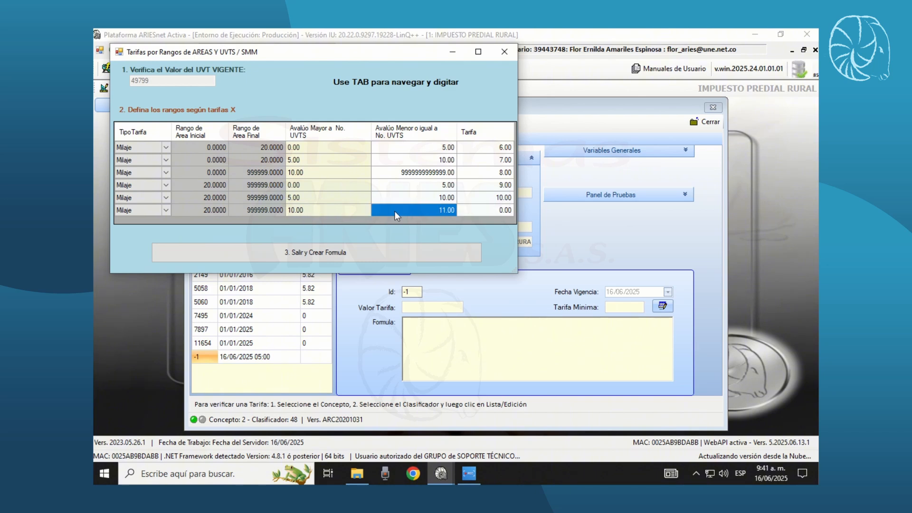
pyautogui.click(394, 210)
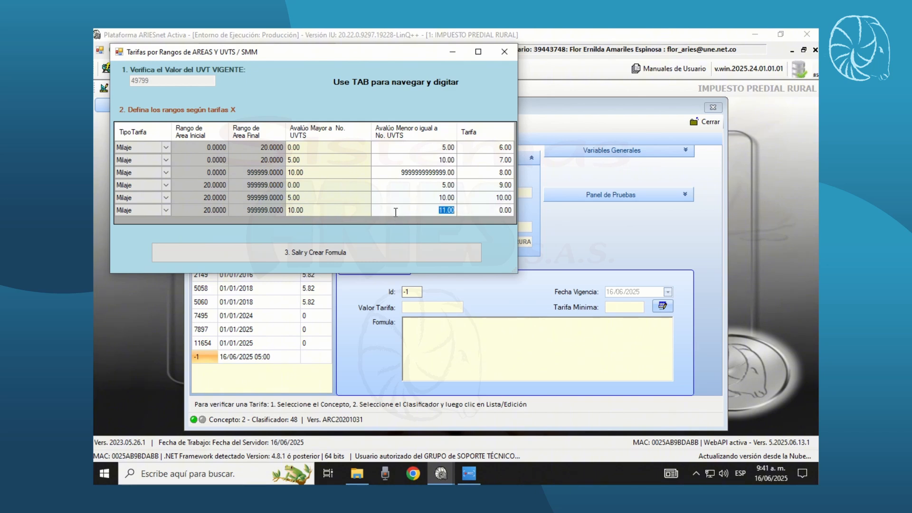
pyautogui.write('999999999')
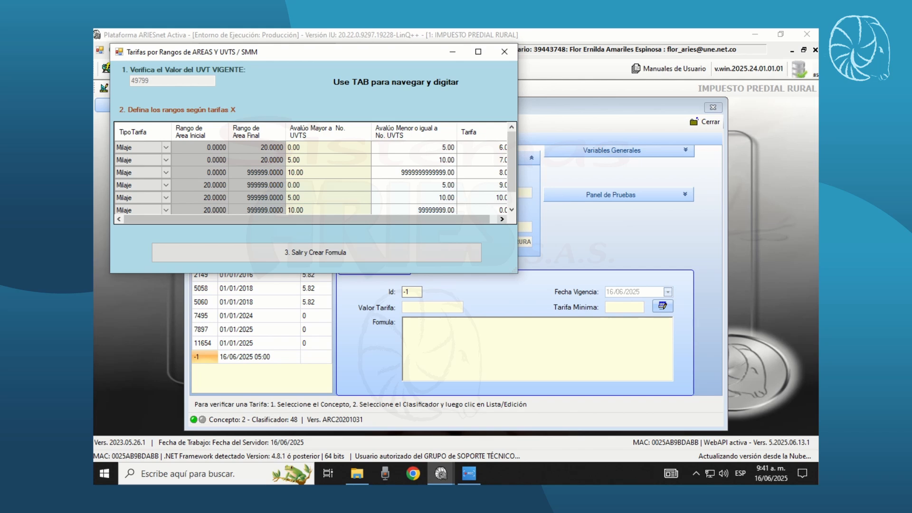
pyautogui.write('9999')
pyautogui.click(490, 209)
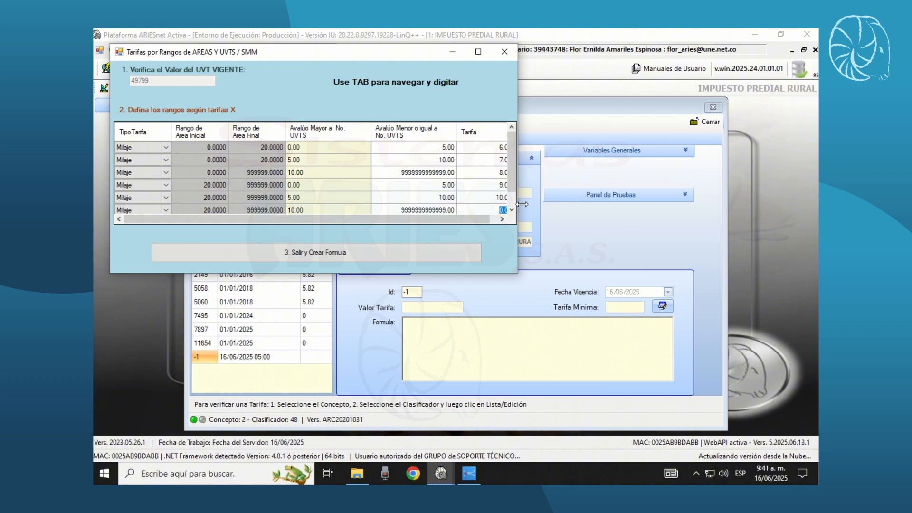
pyautogui.write('10.00')
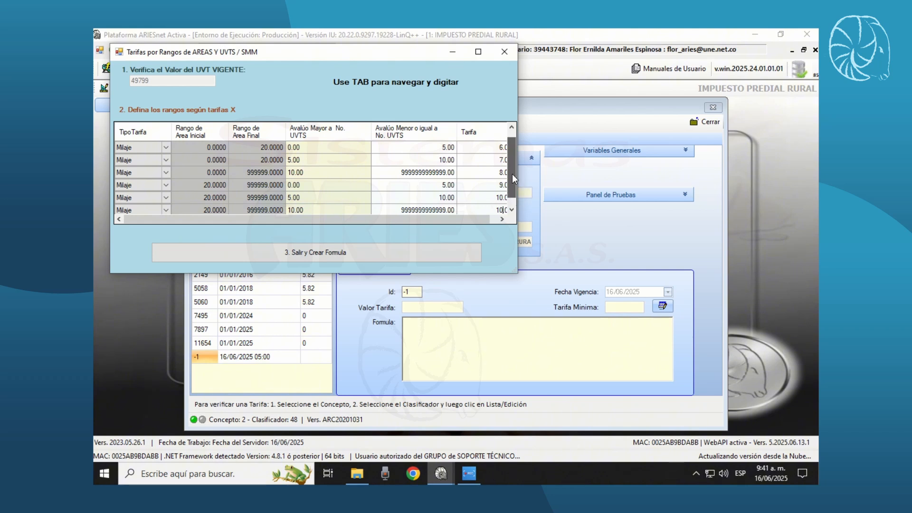
pyautogui.moveTo(511, 169); pyautogui.dragTo(512, 167)
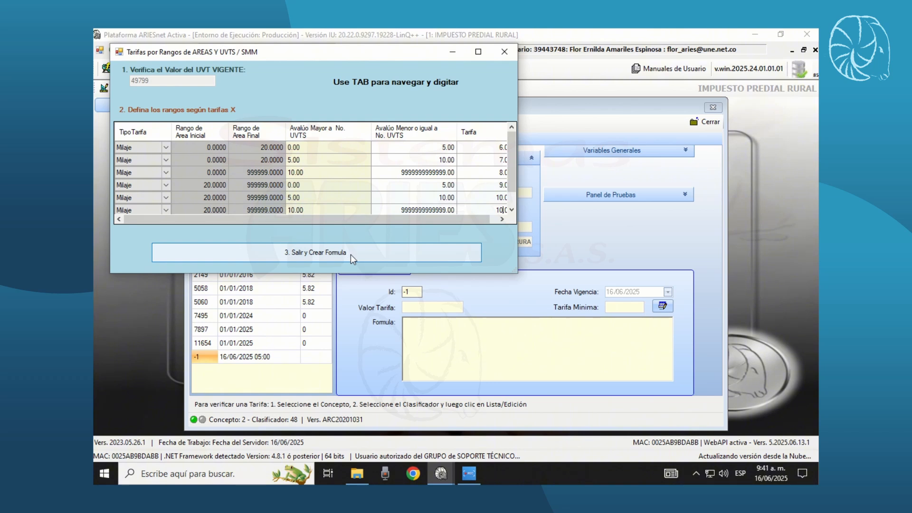
# Create the formula from the defined area and UVT ranges and save the rate
pyautogui.click(334, 257)
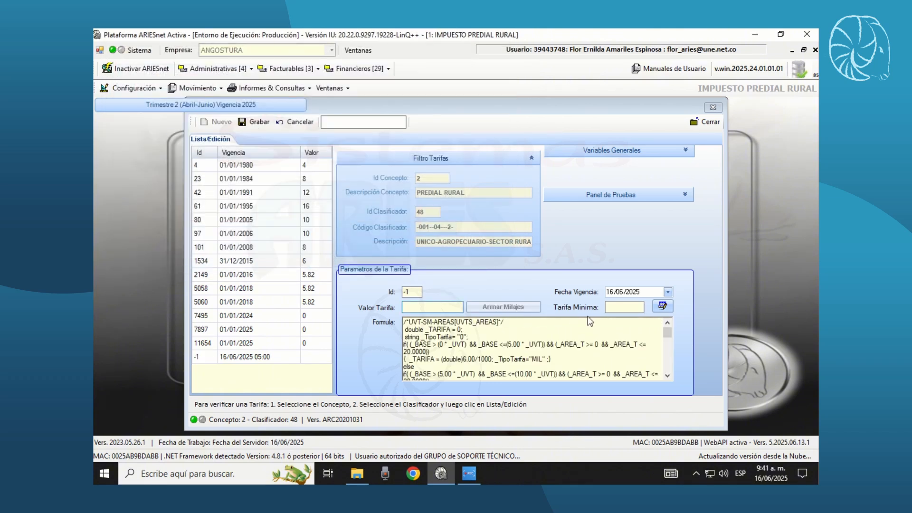
pyautogui.click(611, 294)
pyautogui.click(257, 124)
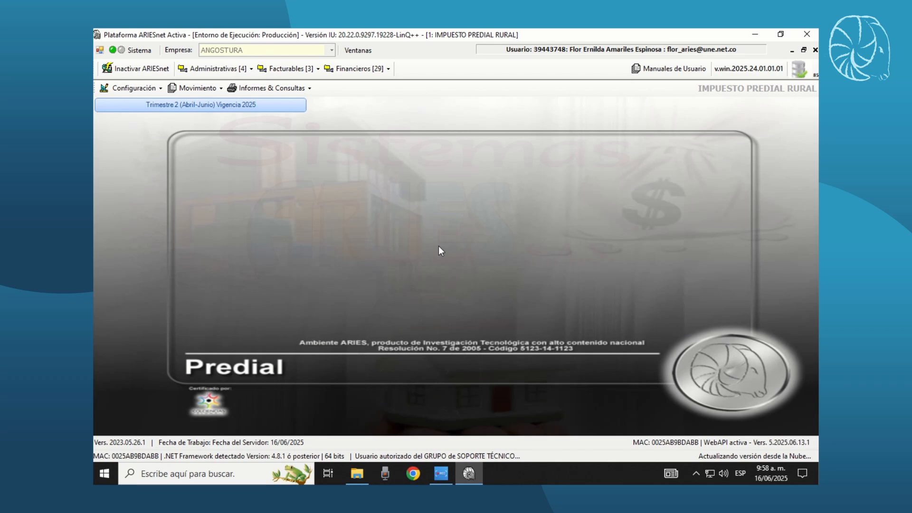
# Open the rate list for the PREDIAL RURAL concept and the SECTOR RURAL, AGROPECUARIO, UNICO classifier
pyautogui.click(157, 92)
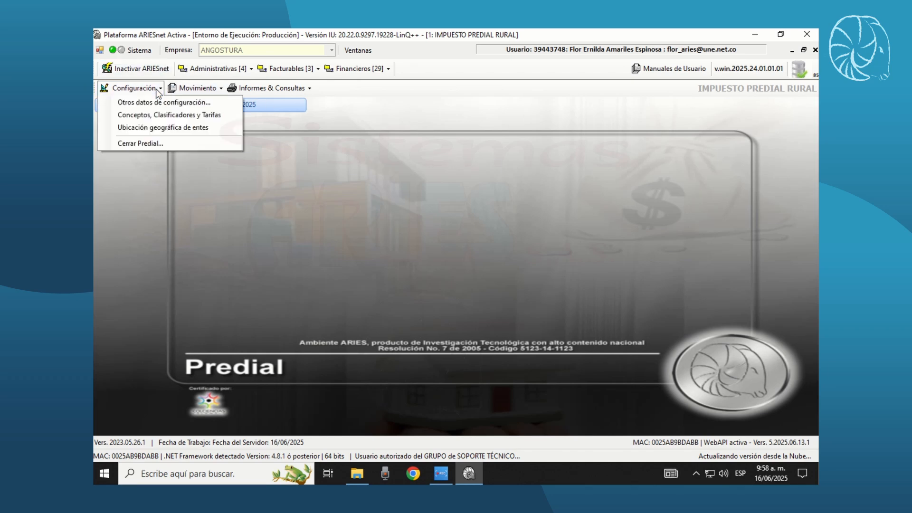
pyautogui.click(153, 116)
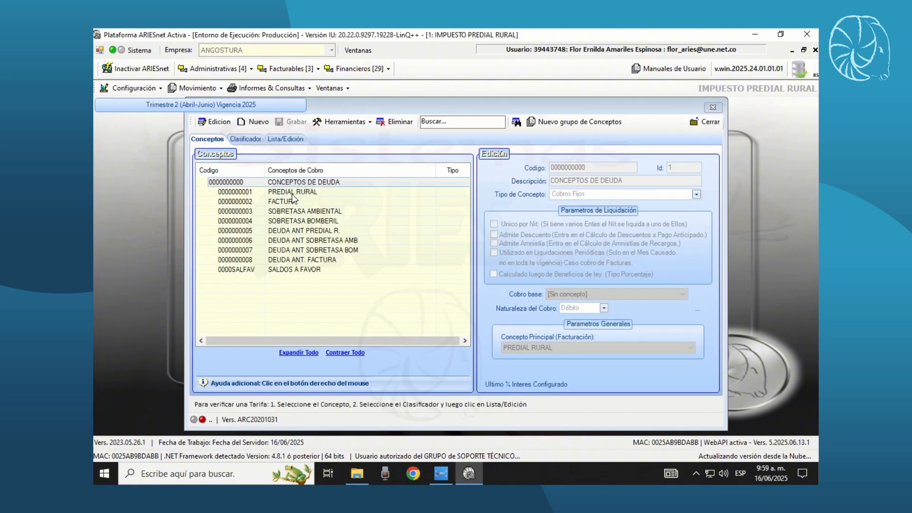
pyautogui.click(293, 195)
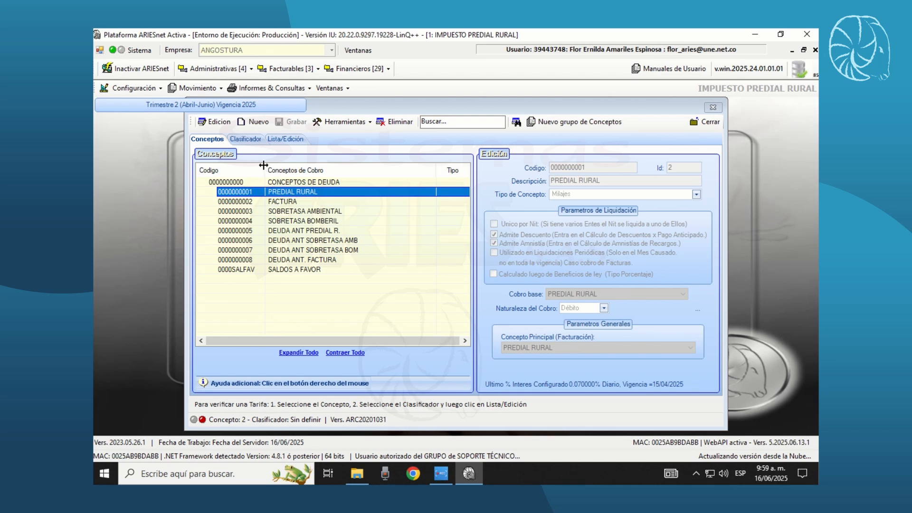
pyautogui.click(248, 141)
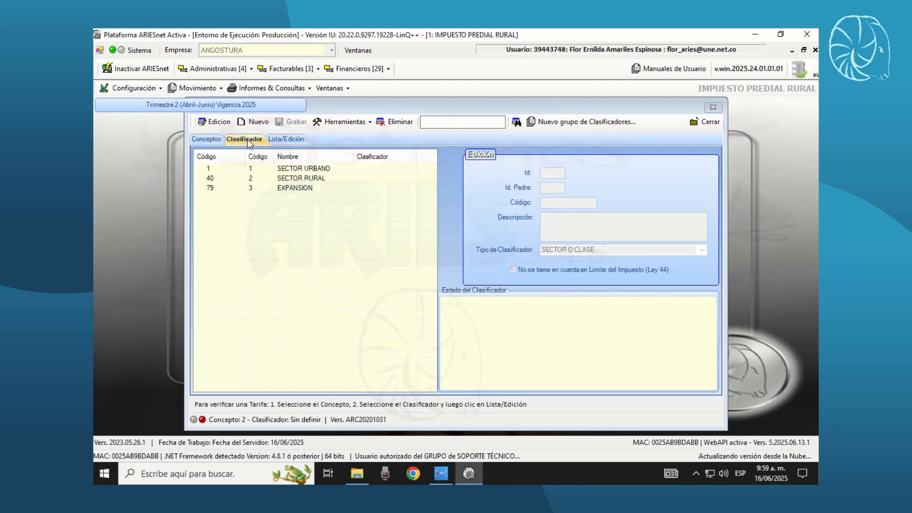
pyautogui.click(294, 179)
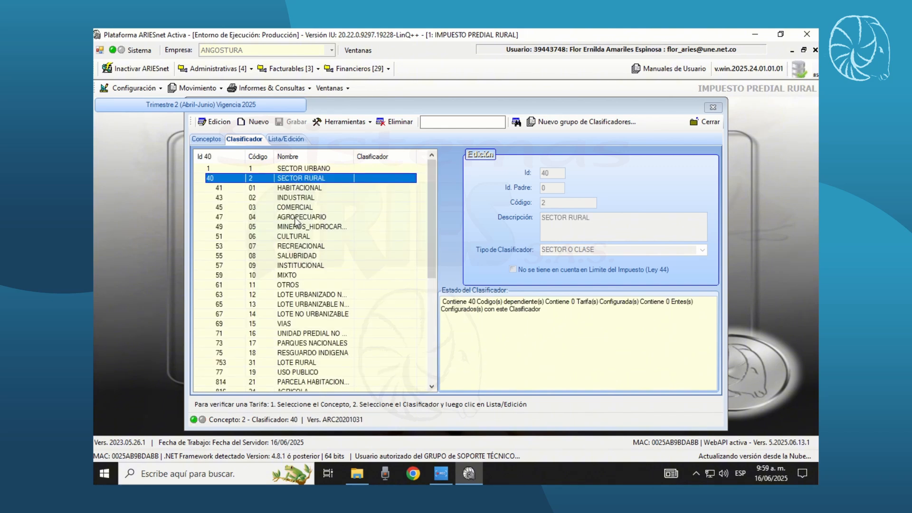
pyautogui.click(295, 217)
pyautogui.click(284, 228)
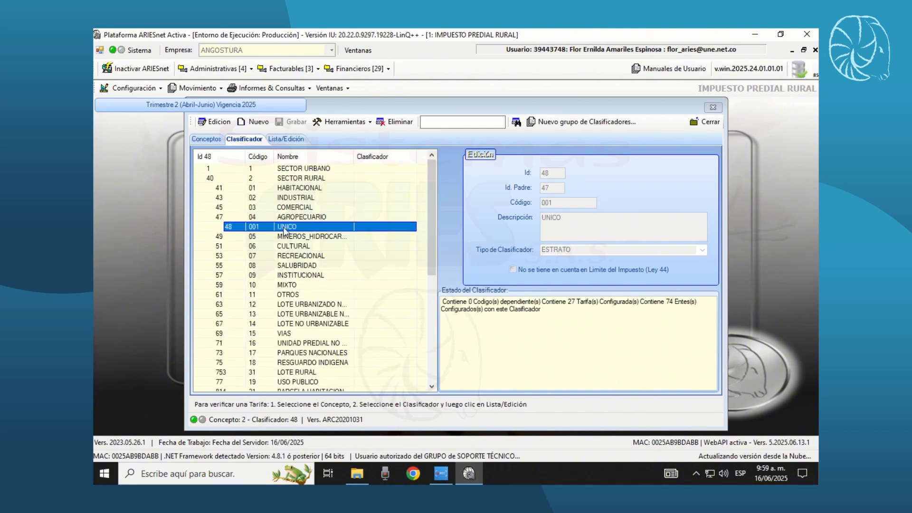
pyautogui.click(287, 141)
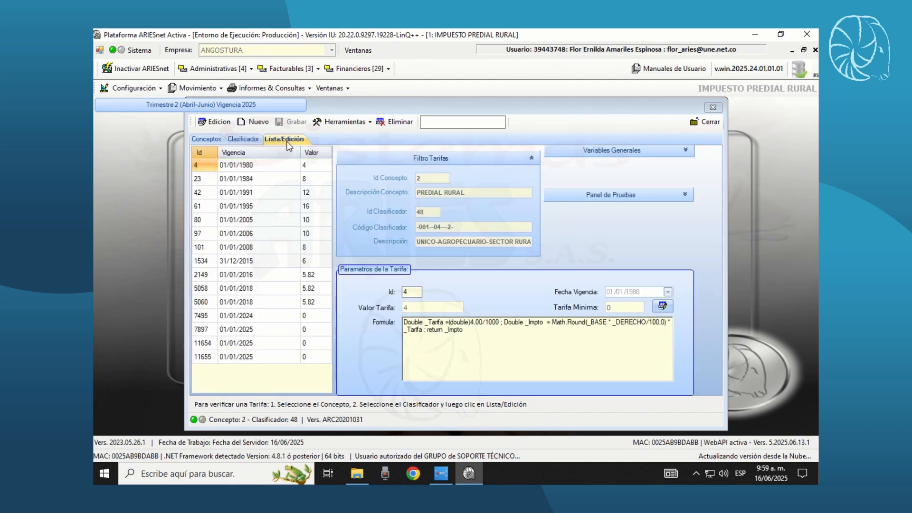
# Create a new rate by area ranges and SMMV appraisal ranges, with Milaje as the first range's rate type
pyautogui.click(252, 122)
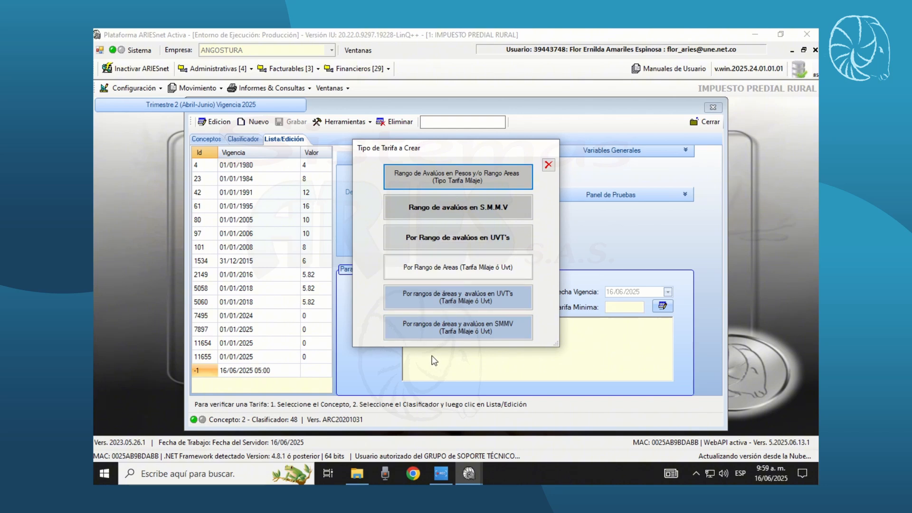
pyautogui.click(429, 329)
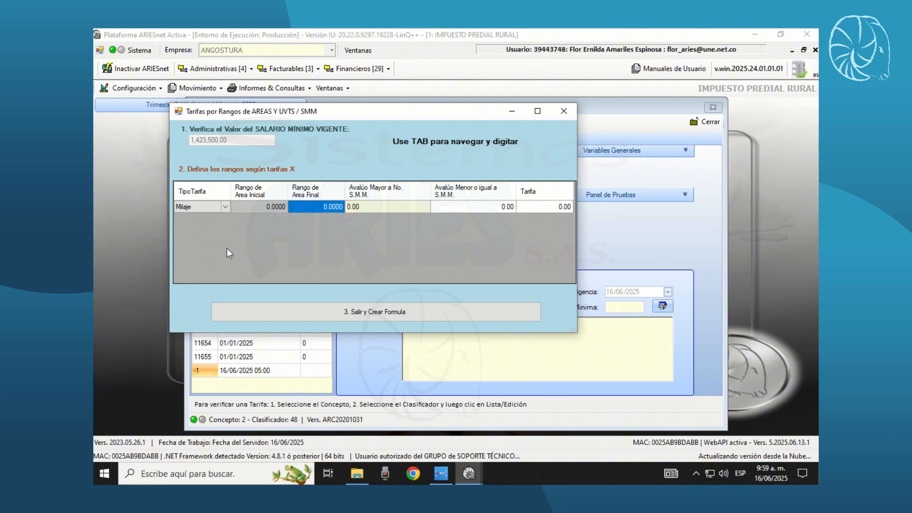
pyautogui.click(224, 209)
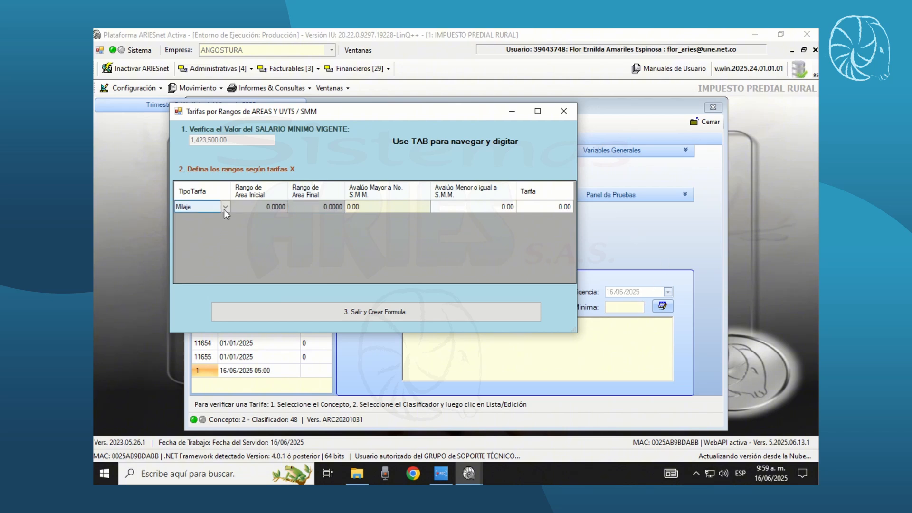
pyautogui.click(224, 209)
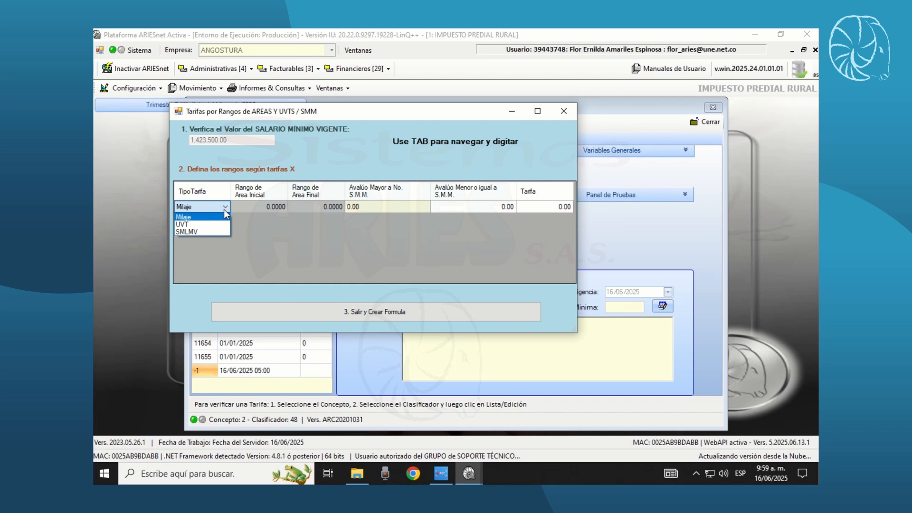
pyautogui.click(200, 218)
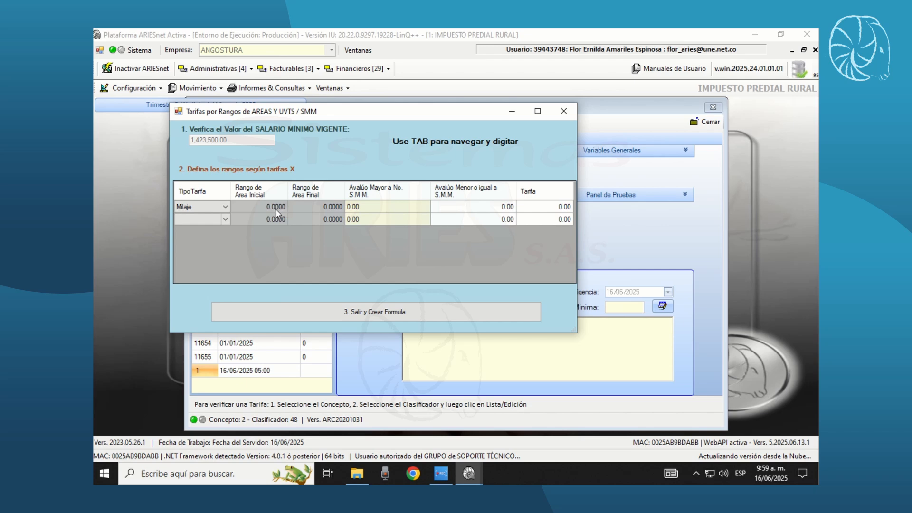
# Set the first range's final area to 20, its upper appraisal limit to 5 minimum wages and its rate to 5
pyautogui.click(314, 205)
pyautogui.click(315, 205)
pyautogui.write('20')
pyautogui.click(466, 205)
pyautogui.write('5')
pyautogui.press('Tab')
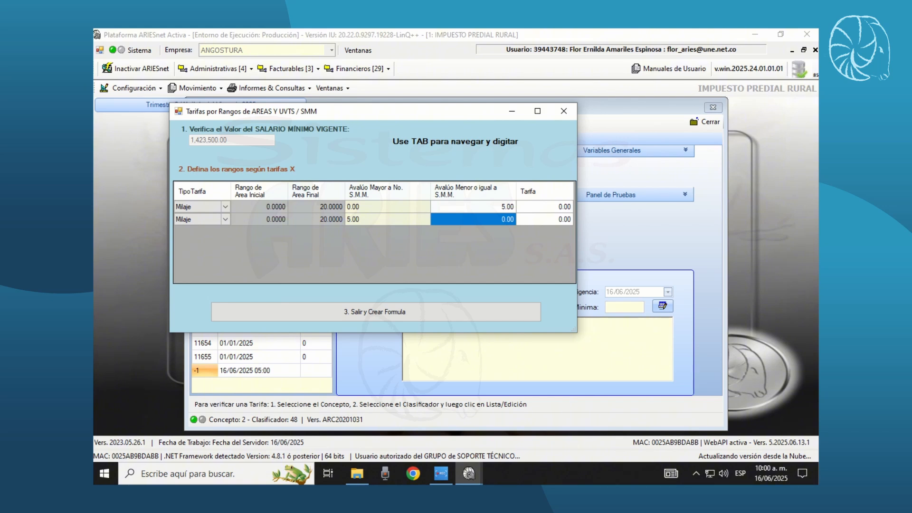
pyautogui.write('6')
pyautogui.click(548, 207)
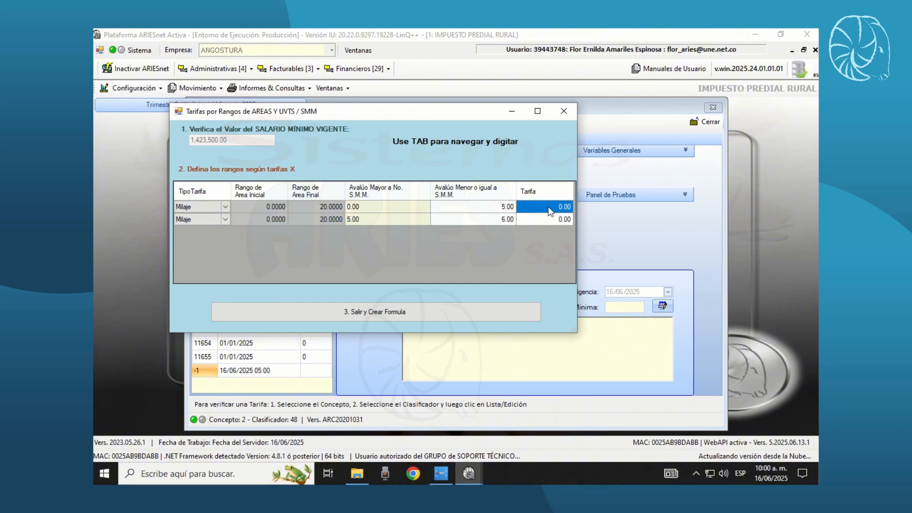
pyautogui.click(548, 207)
pyautogui.press('BackSpace')
pyautogui.write('5')
pyautogui.press('Return')
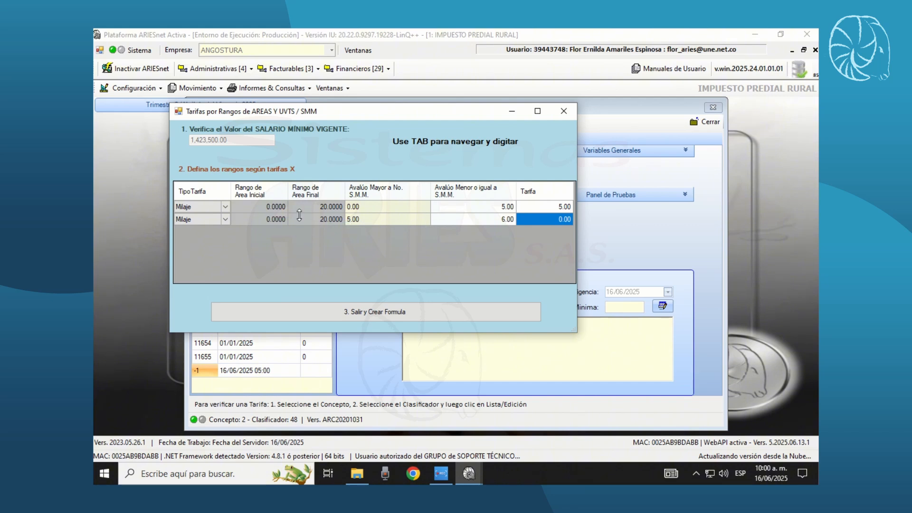
# Set the second range's upper appraisal limit to 10 minimum wages and its rate to 6
pyautogui.click(477, 219)
pyautogui.click(484, 219)
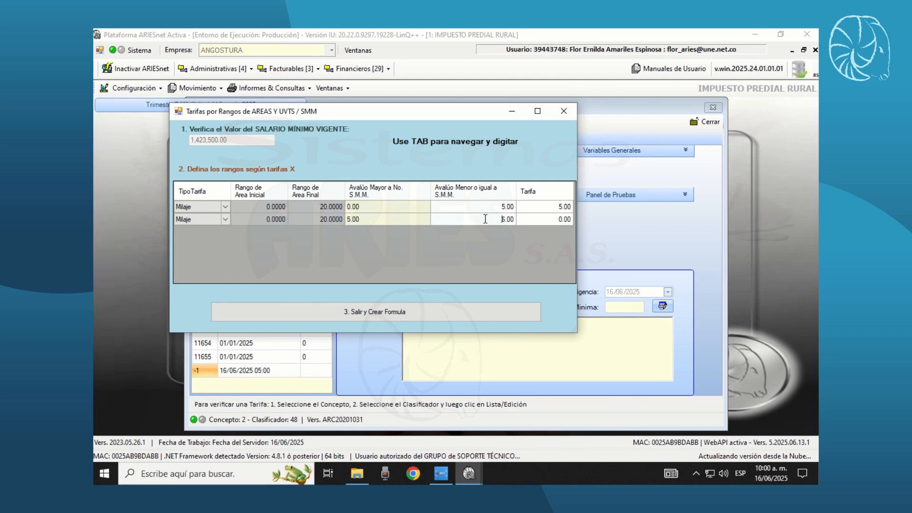
pyautogui.write('10')
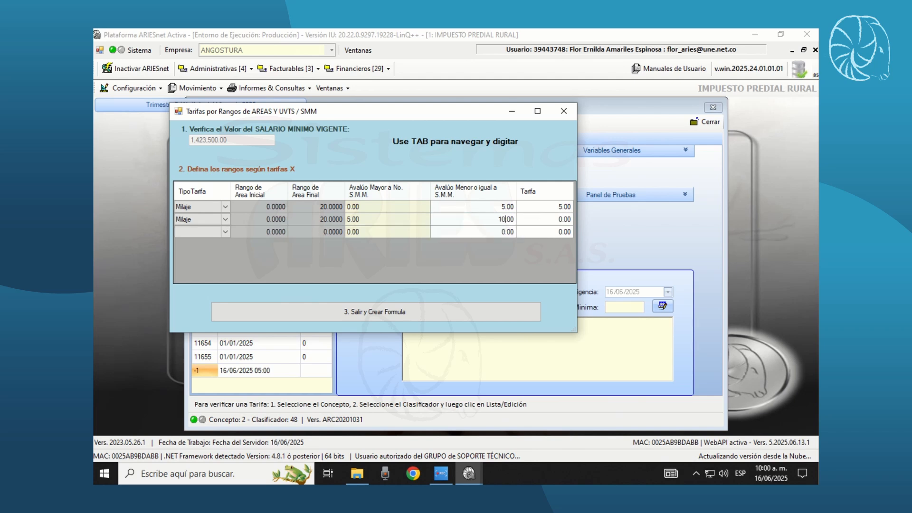
pyautogui.click(557, 218)
pyautogui.write('6')
pyautogui.press('Return')
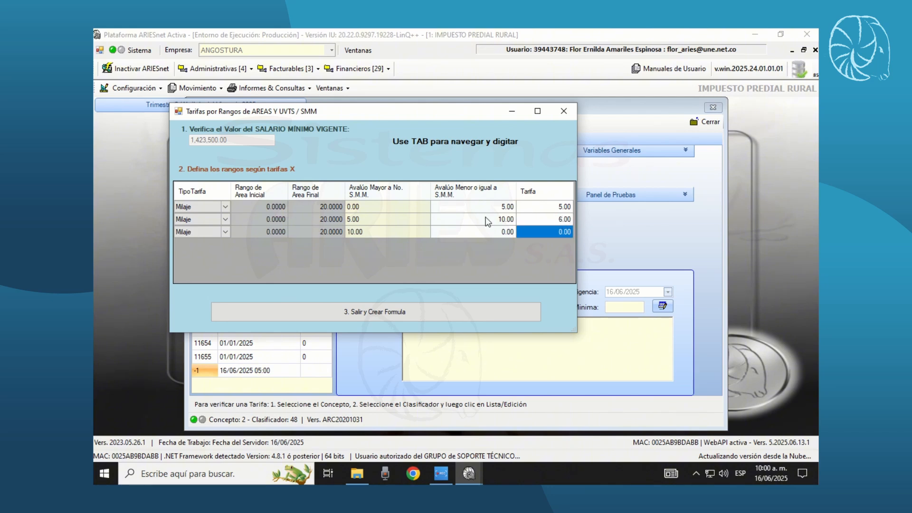
pyautogui.click(321, 233)
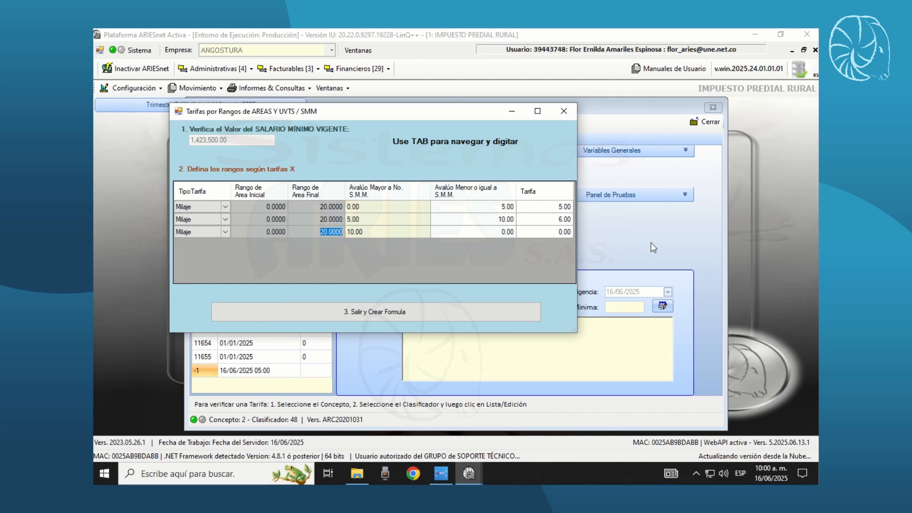
pyautogui.write('9999999')
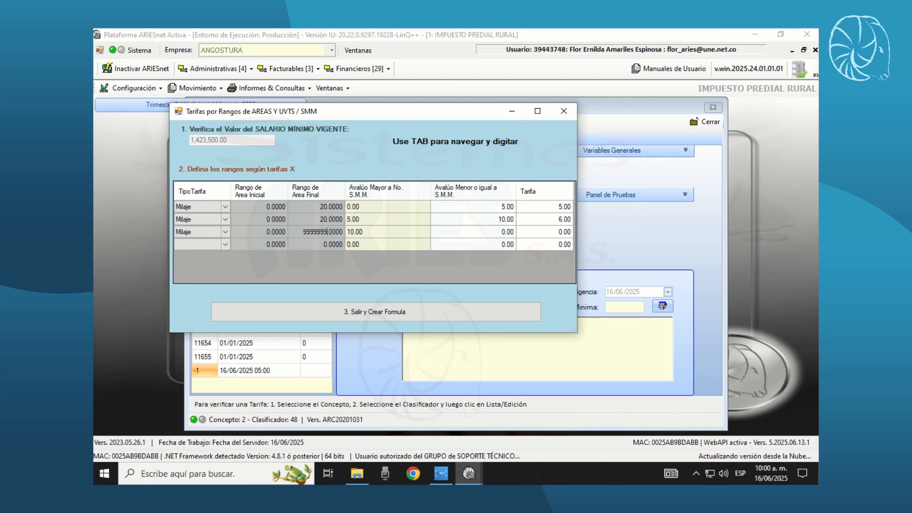
pyautogui.click(474, 233)
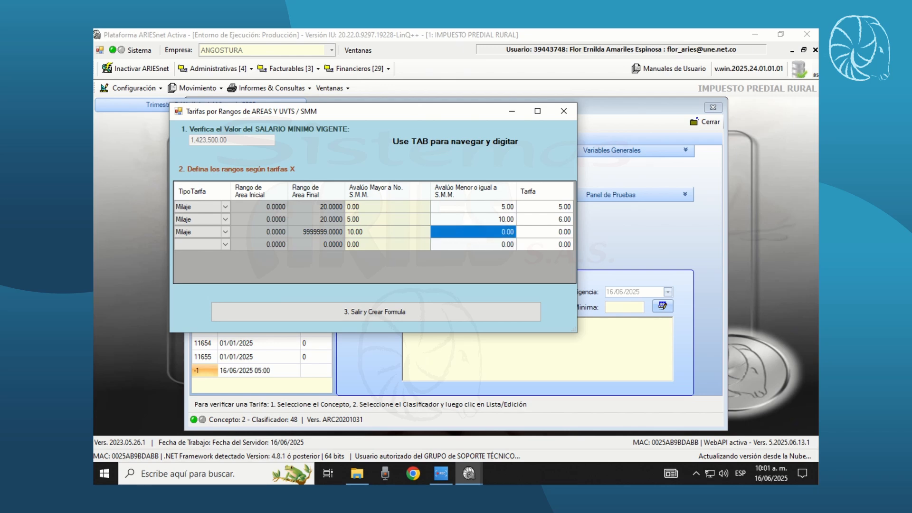
pyautogui.write('999')
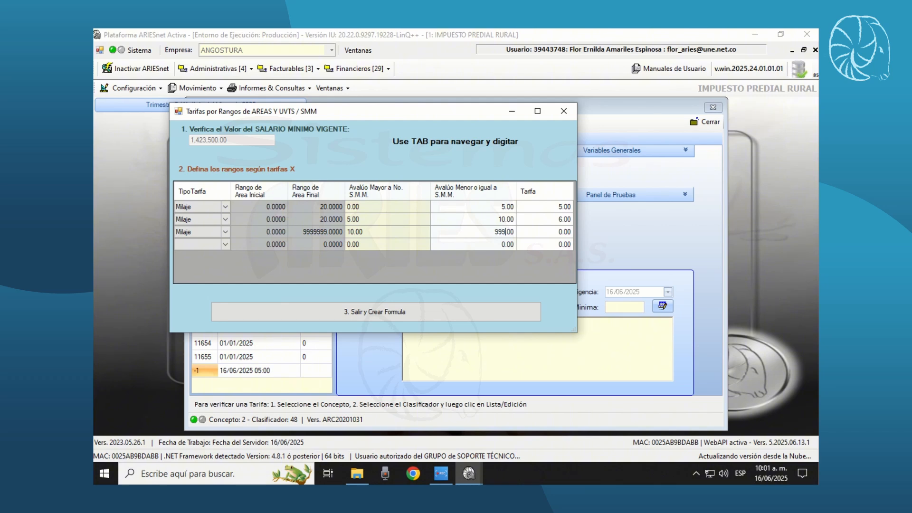
pyautogui.write('9999999999')
pyautogui.click(553, 236)
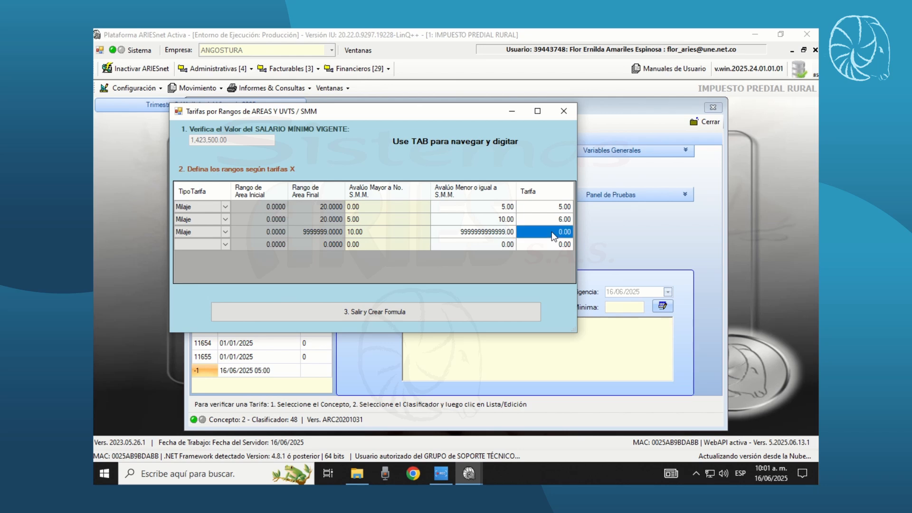
pyautogui.click(552, 232)
pyautogui.write('7')
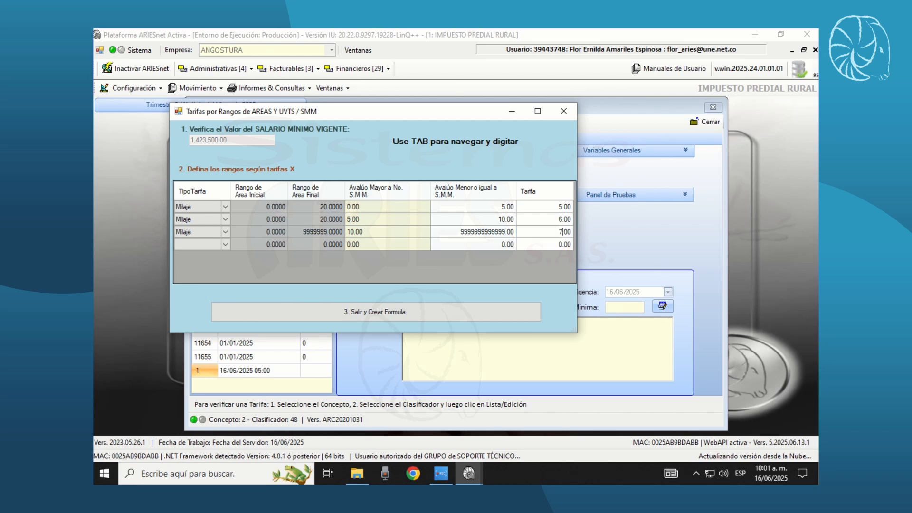
pyautogui.press('Return')
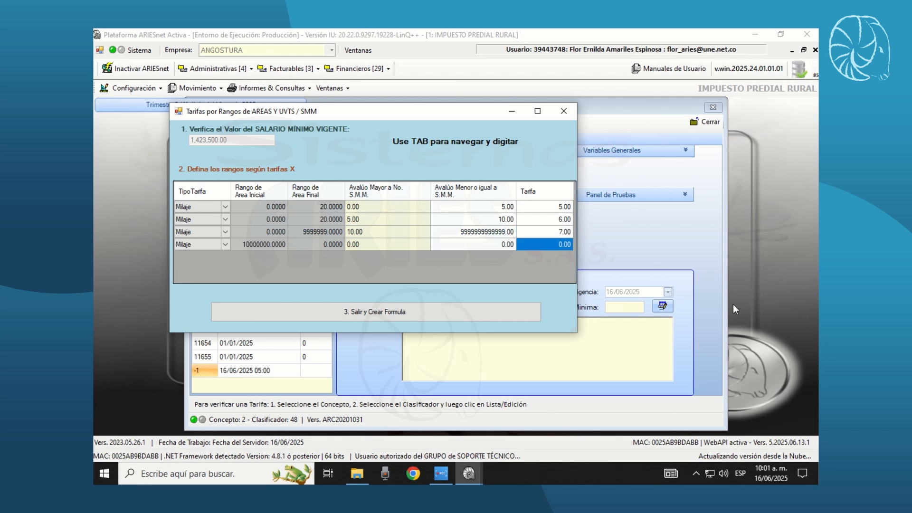
# Set the fourth range's initial area to 20 and its final area to 999999
pyautogui.click(264, 245)
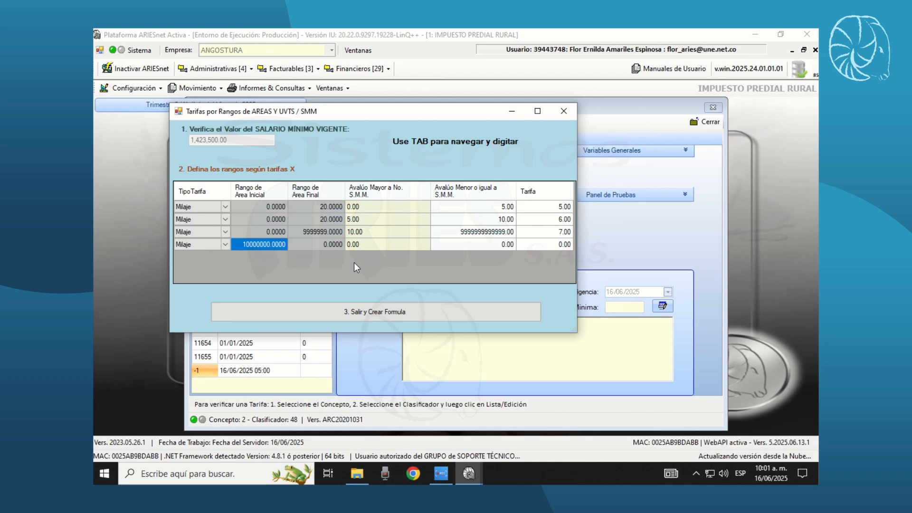
pyautogui.write('2')
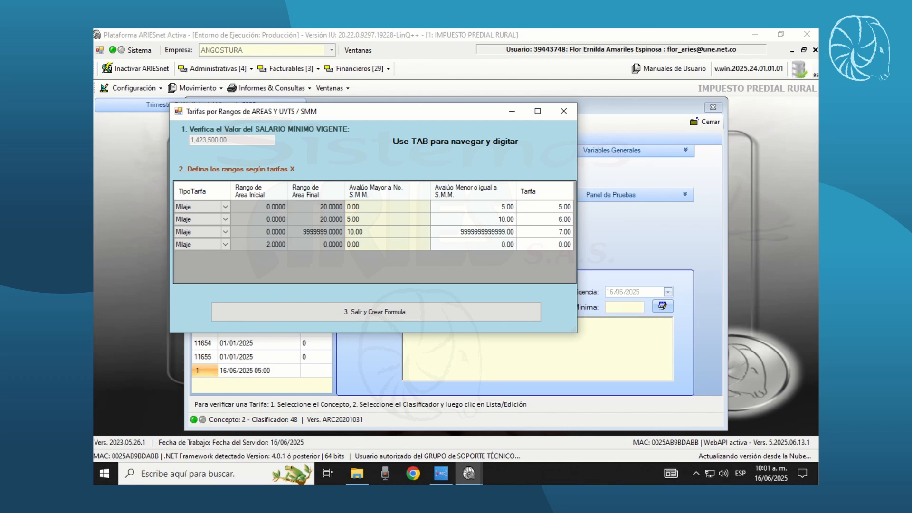
pyautogui.write('0')
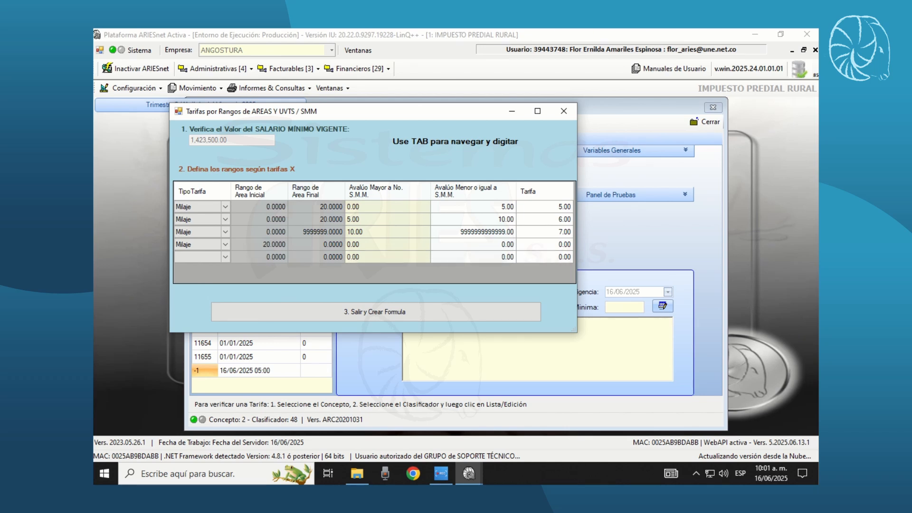
pyautogui.click(314, 246)
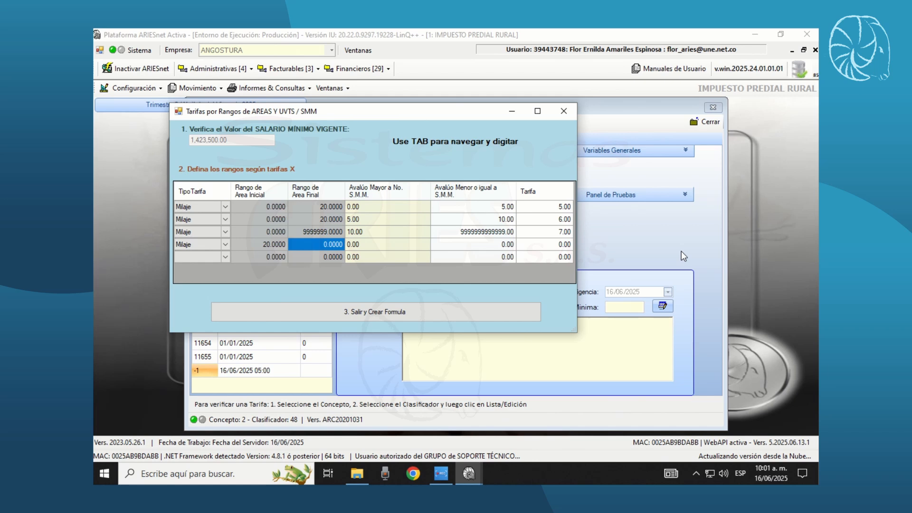
pyautogui.write('99999')
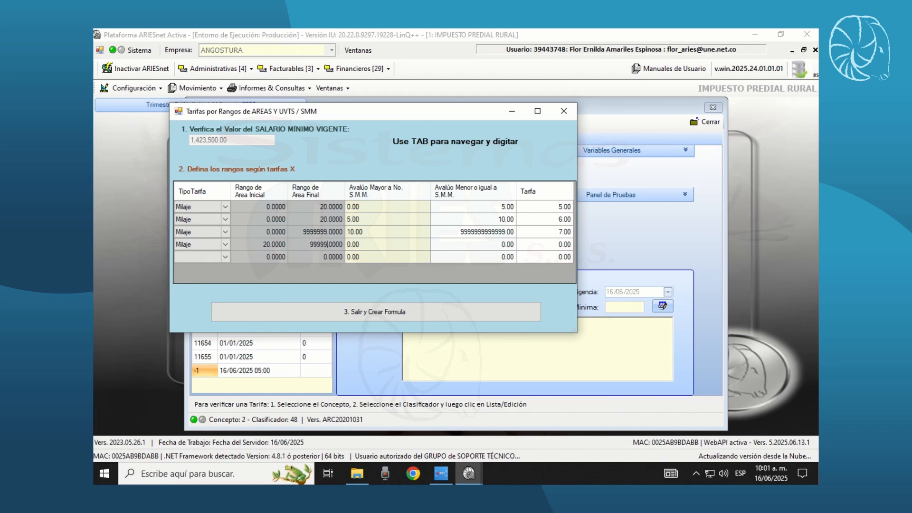
pyautogui.write('9')
pyautogui.press('Return')
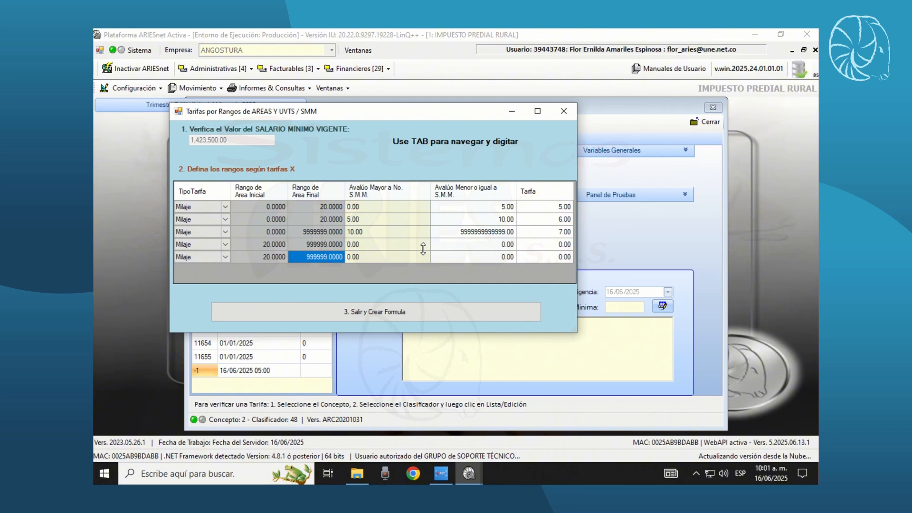
# Set the fourth range's upper appraisal limit to 5 minimum wages and its rate to 8
pyautogui.click(470, 245)
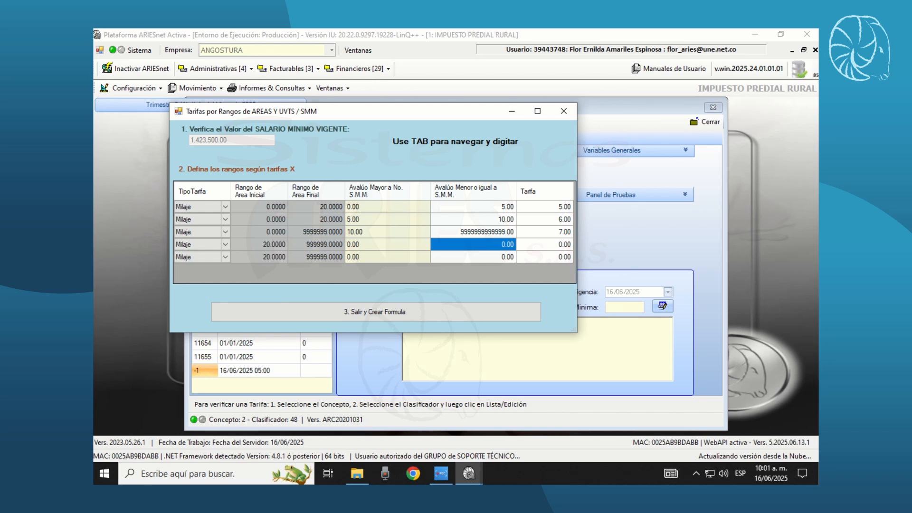
pyautogui.write('5')
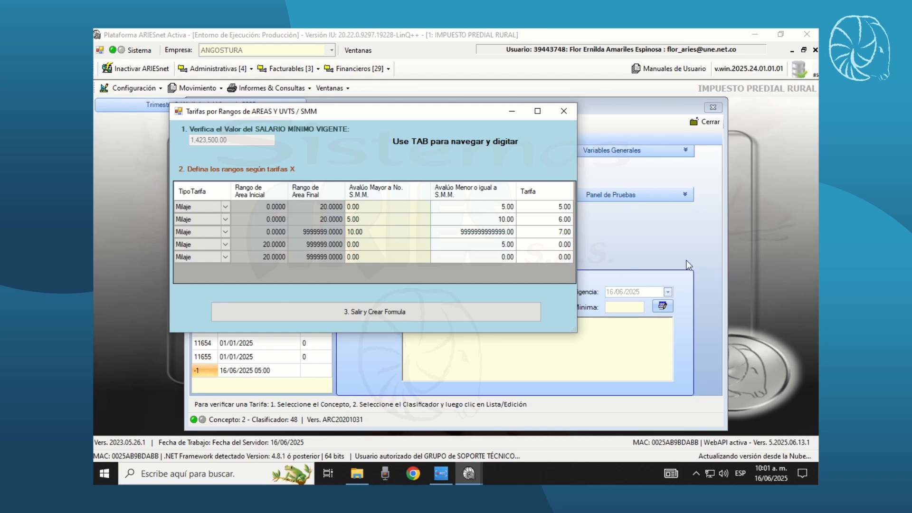
pyautogui.press('Tab')
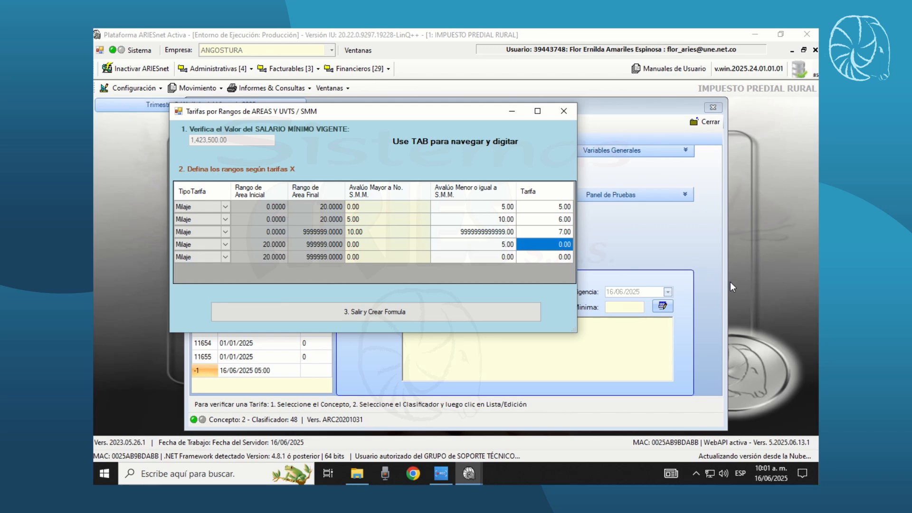
pyautogui.write('8')
pyautogui.press('Tab')
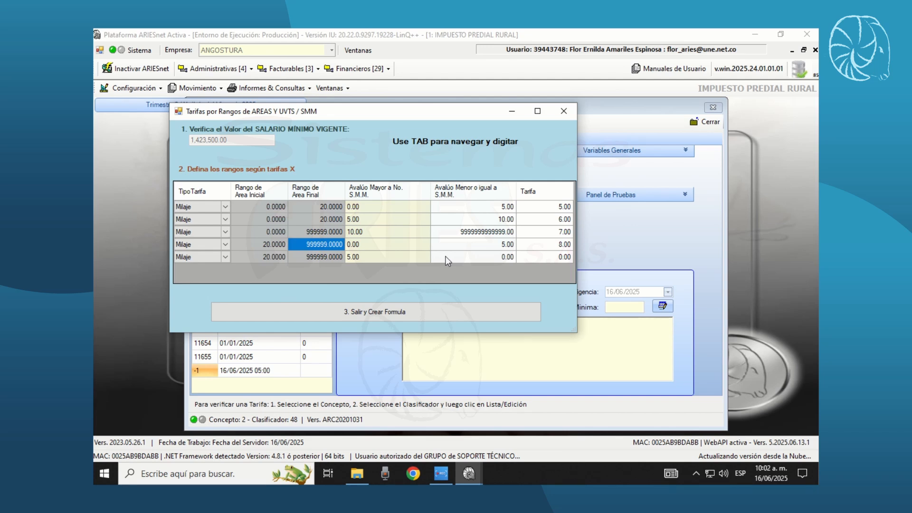
# Set the fifth range's upper appraisal limit to 10 minimum wages and its rate to 9
pyautogui.click(448, 260)
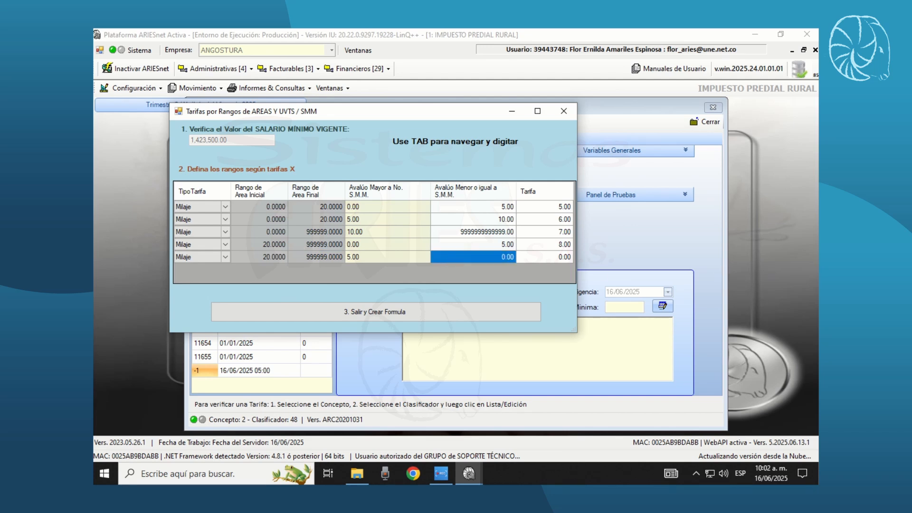
pyautogui.write('10')
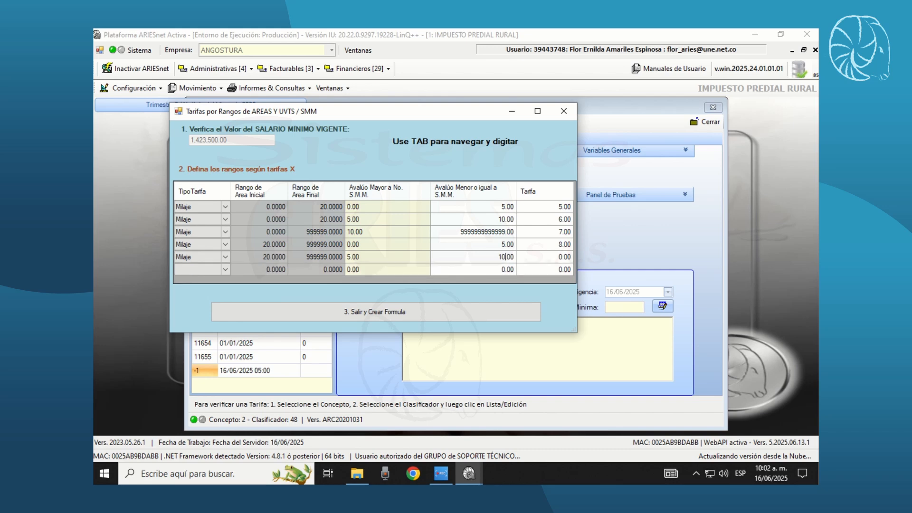
pyautogui.press('Return')
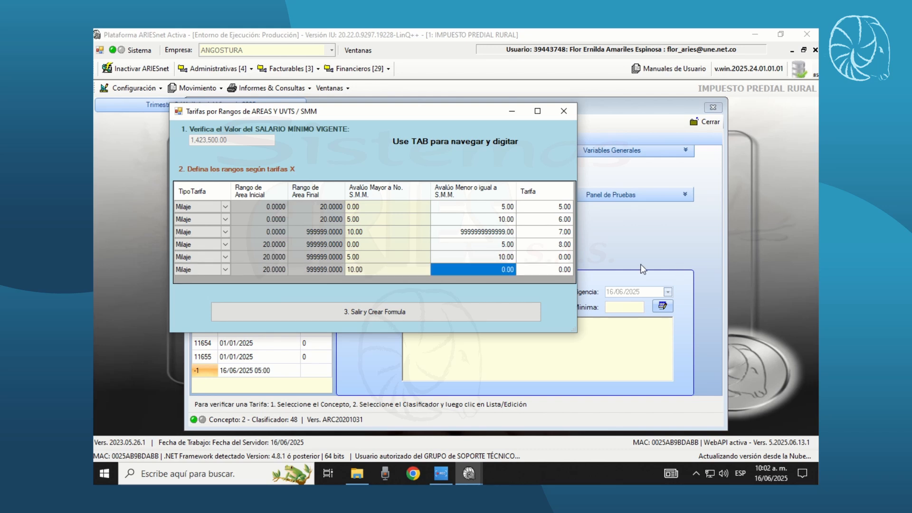
pyautogui.write('11')
pyautogui.click(555, 258)
pyautogui.write('9')
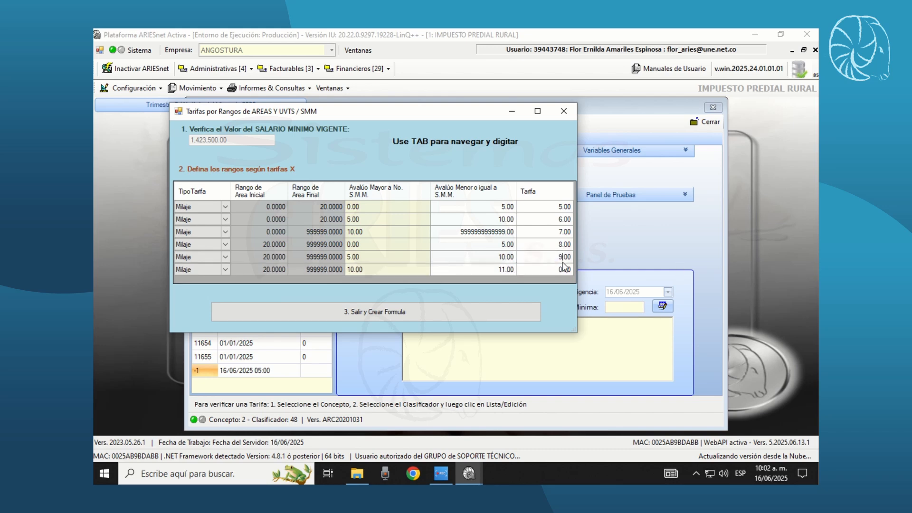
pyautogui.press('Return')
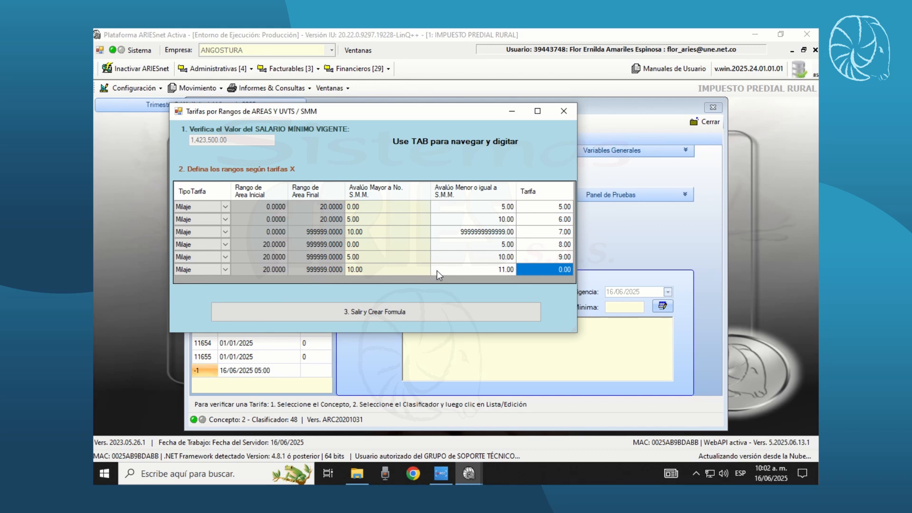
pyautogui.click(465, 271)
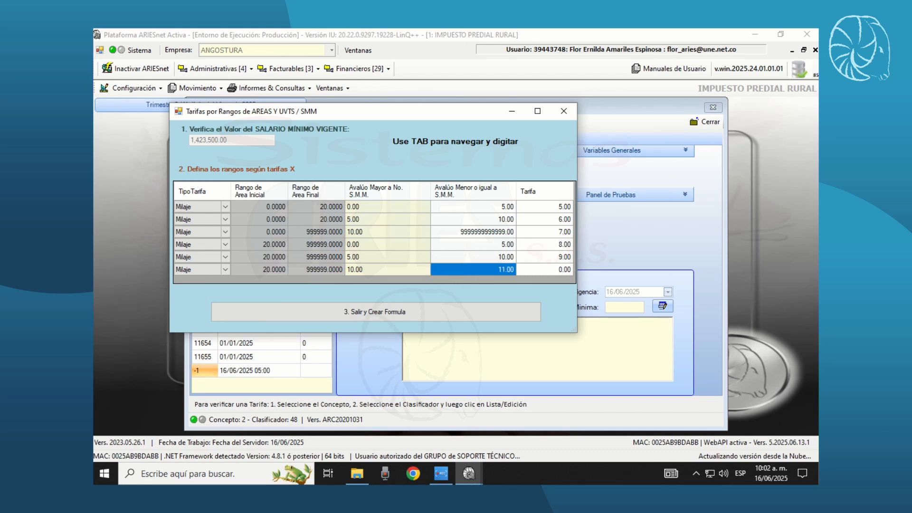
pyautogui.write('9999999999999')
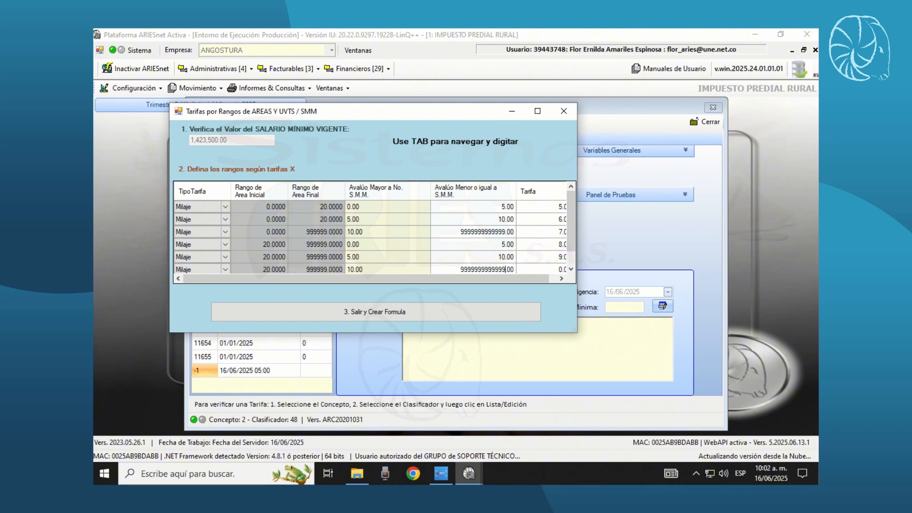
pyautogui.click(550, 271)
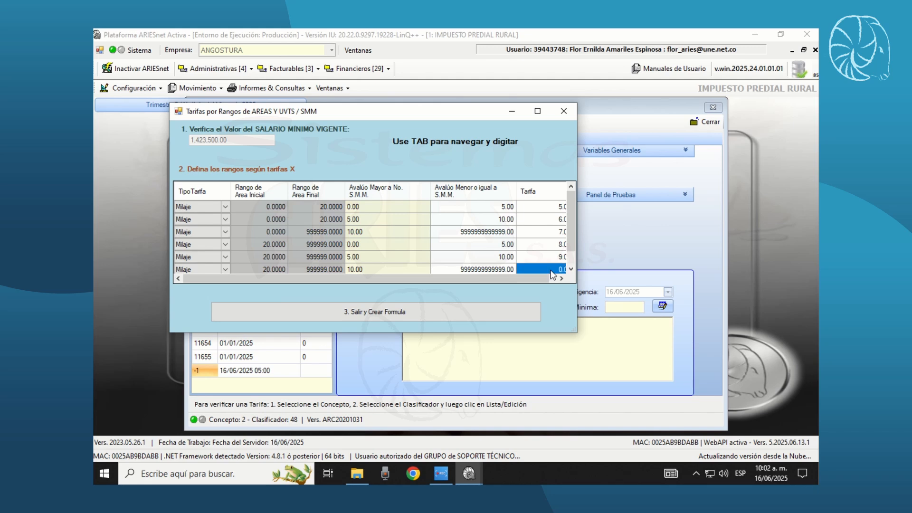
pyautogui.write('10')
pyautogui.press('Return')
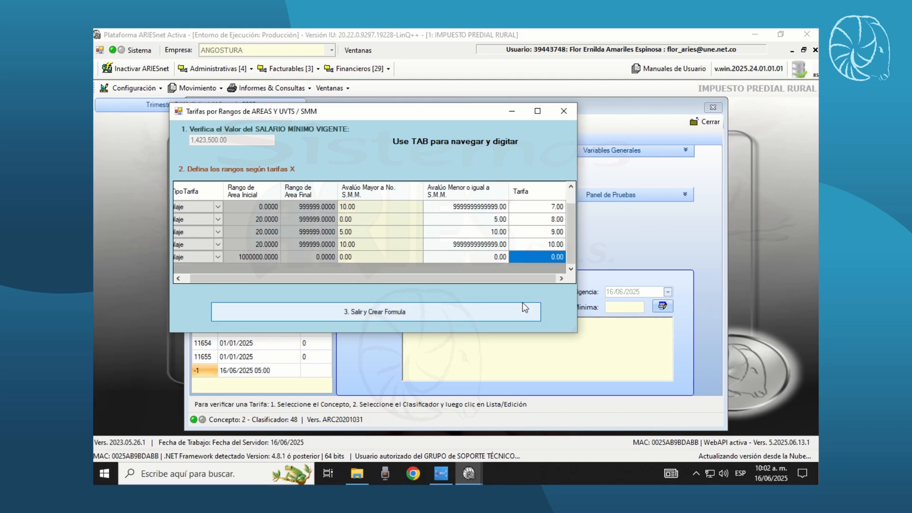
# Create the formula from the defined ranges and save the rate with day 01 in its effective date
pyautogui.click(374, 317)
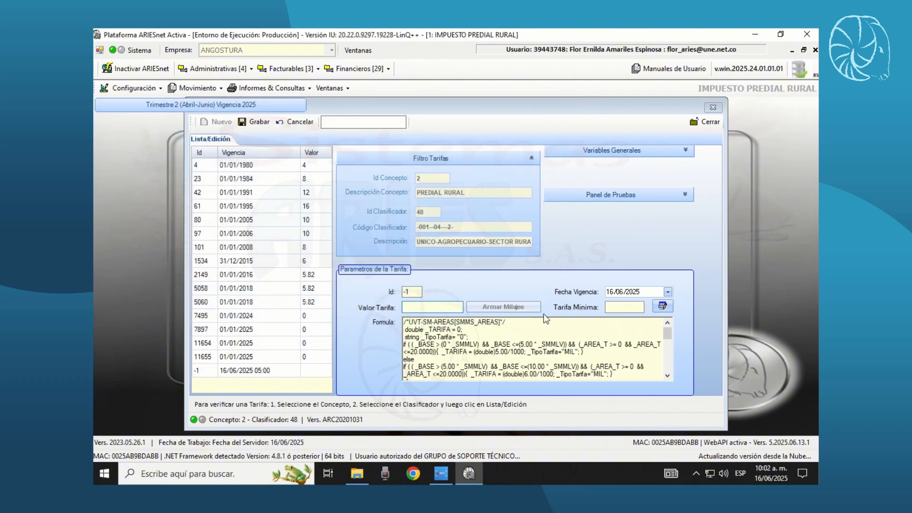
pyautogui.click(610, 293)
pyautogui.write('01')
pyautogui.click(627, 308)
pyautogui.click(252, 124)
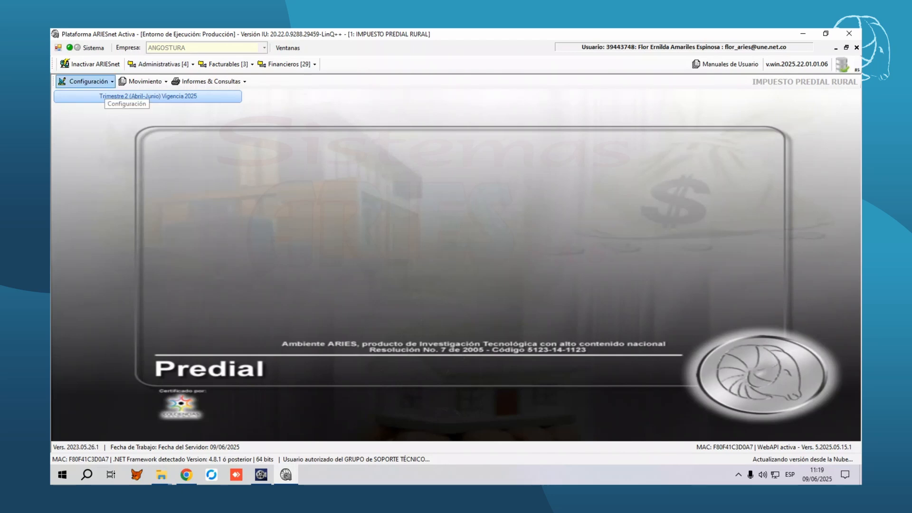
# Open the rate list for the SOBRETASA AMBIENTAL concept and classifier 1579 UNICO under SECTOR RURAL, HABITACIONAL
pyautogui.click(88, 81)
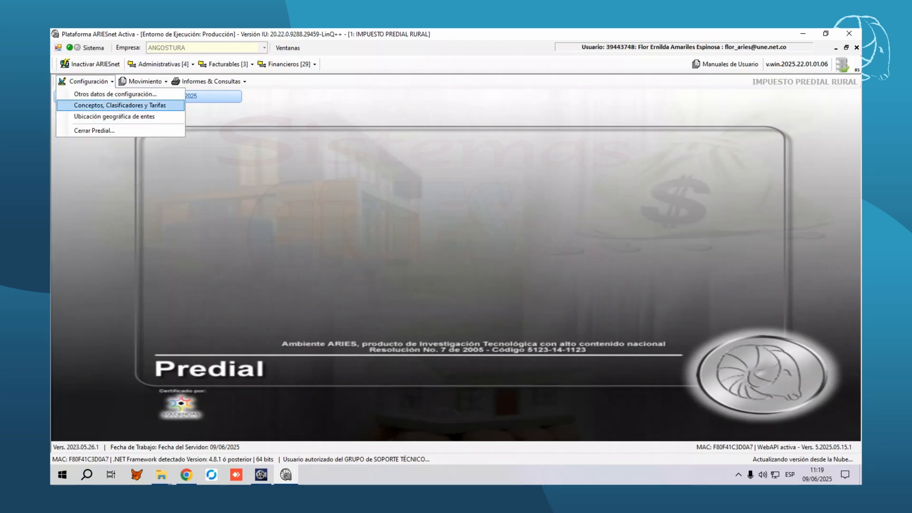
pyautogui.click(120, 105)
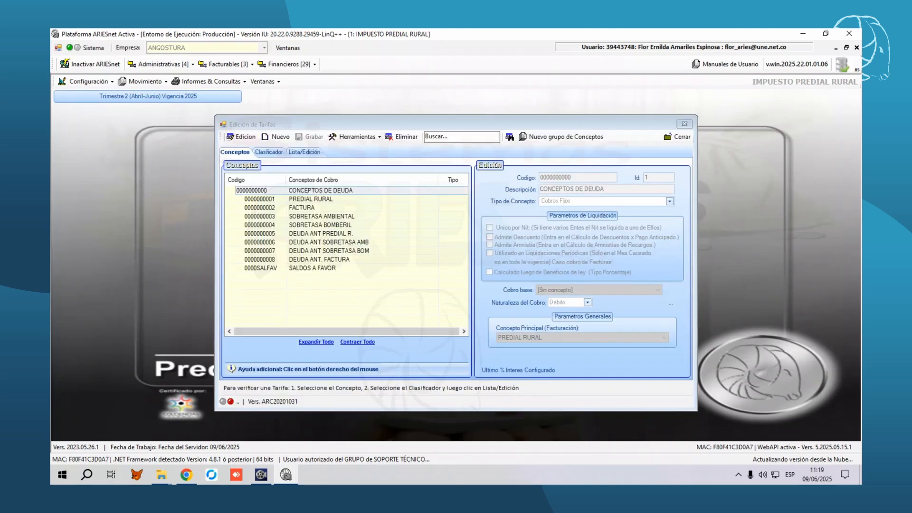
pyautogui.click(322, 216)
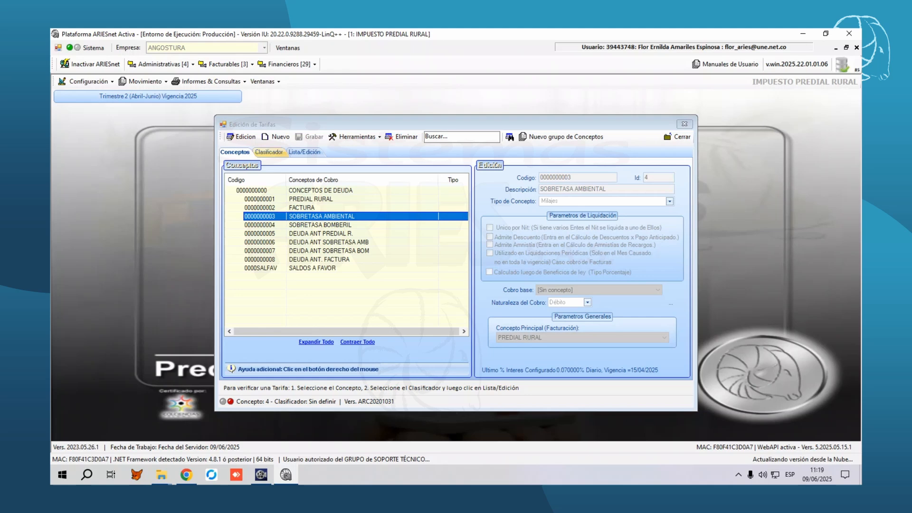
pyautogui.click(269, 151)
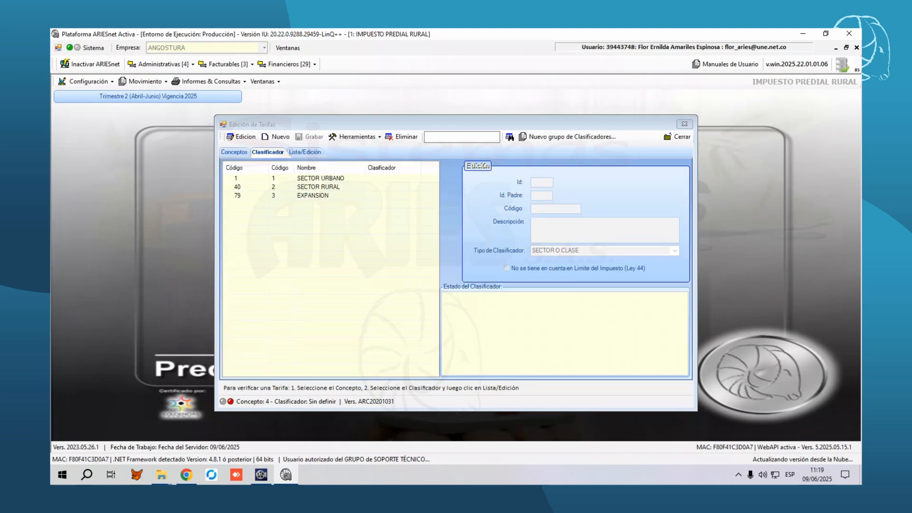
pyautogui.doubleClick(318, 186)
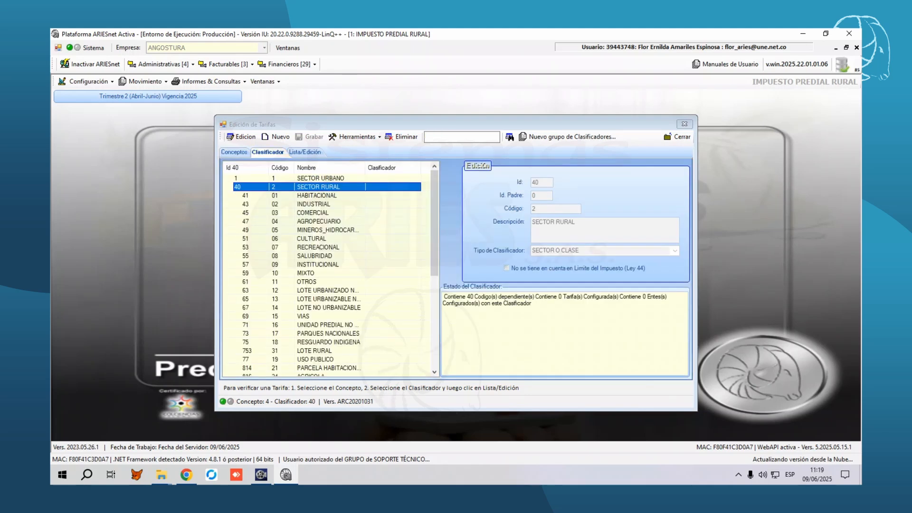
pyautogui.doubleClick(317, 195)
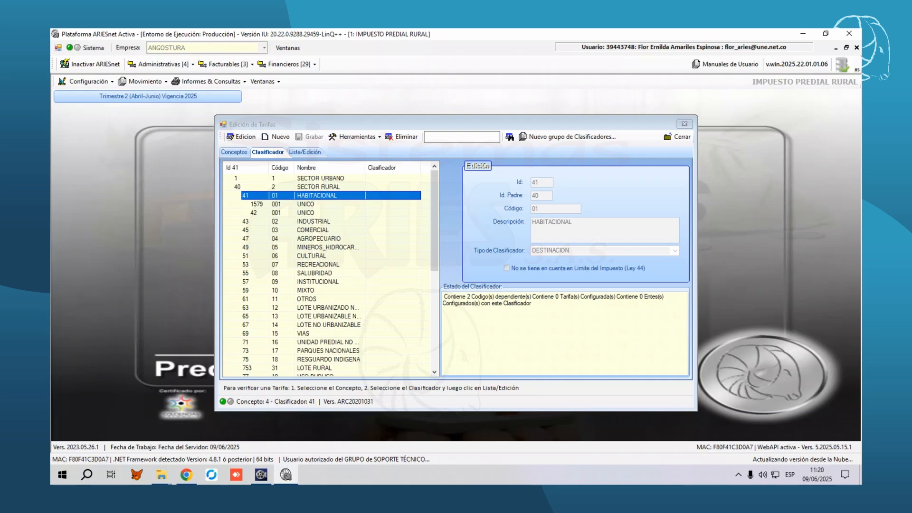
pyautogui.click(306, 204)
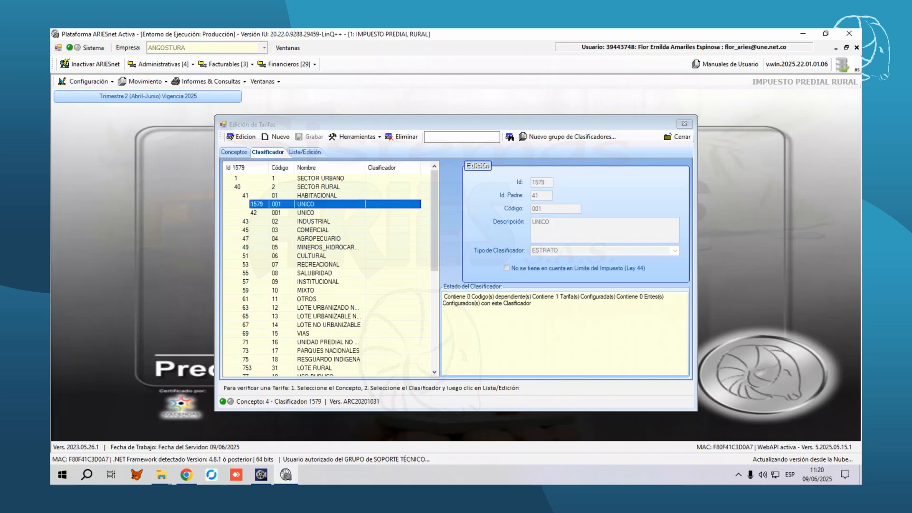
pyautogui.click(305, 152)
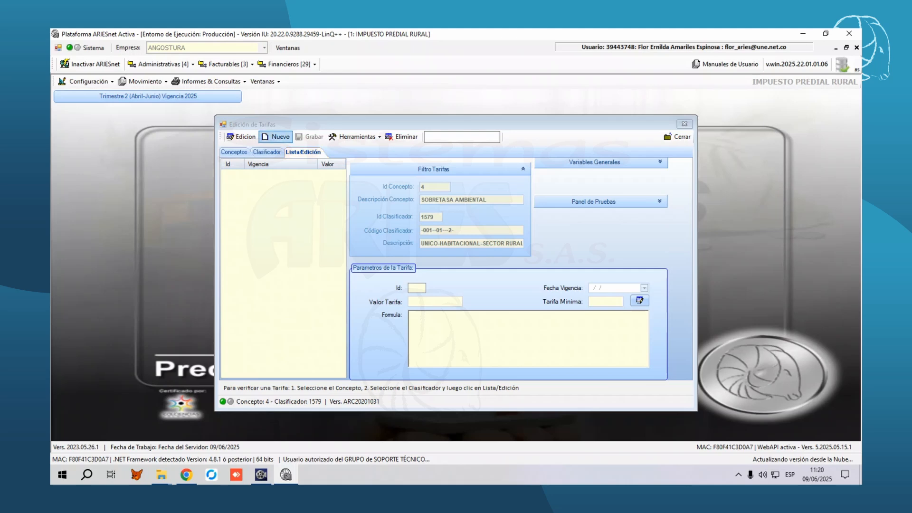
# Create a new rate of the plain Milaje type with a value of 15 and generate its formula
pyautogui.click(277, 136)
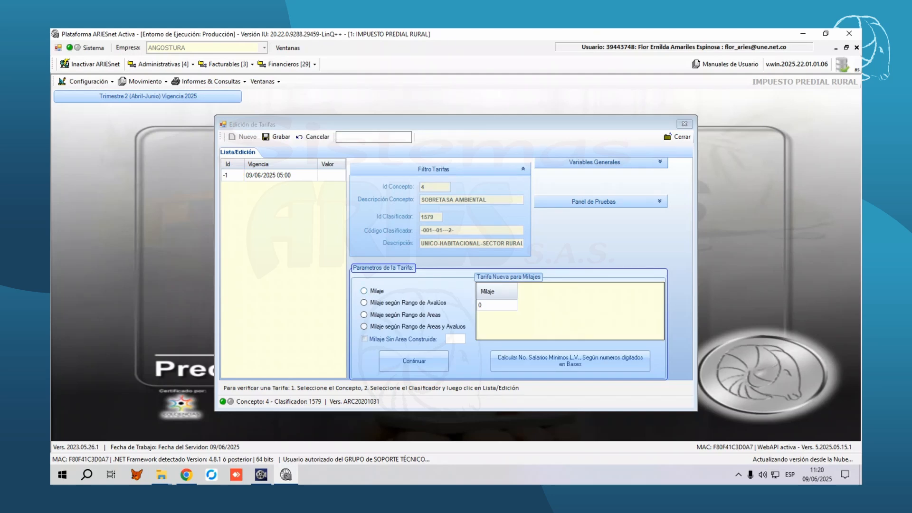
pyautogui.click(364, 291)
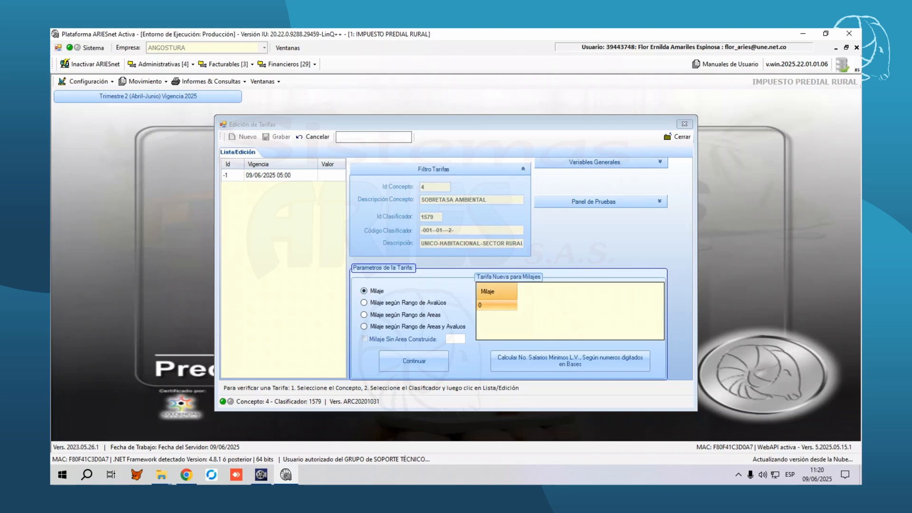
pyautogui.click(496, 306)
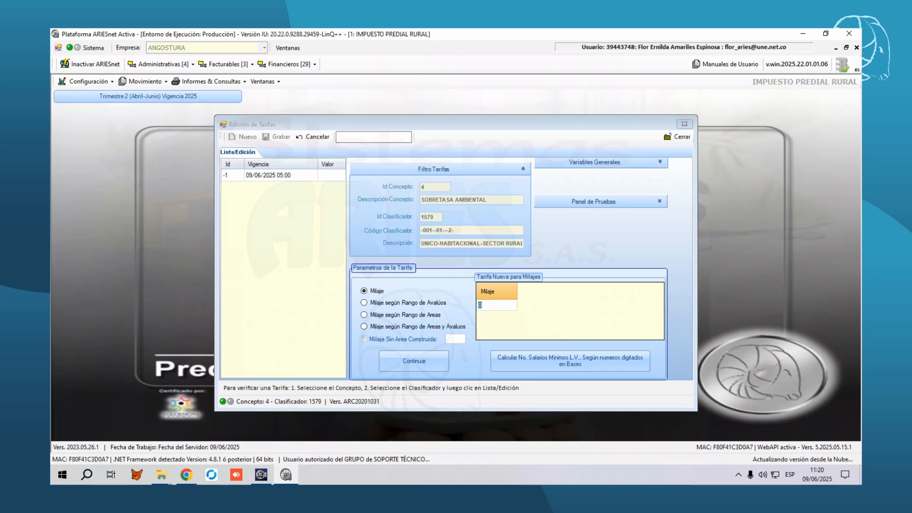
pyautogui.write('15')
pyautogui.click(413, 361)
pyautogui.click(414, 361)
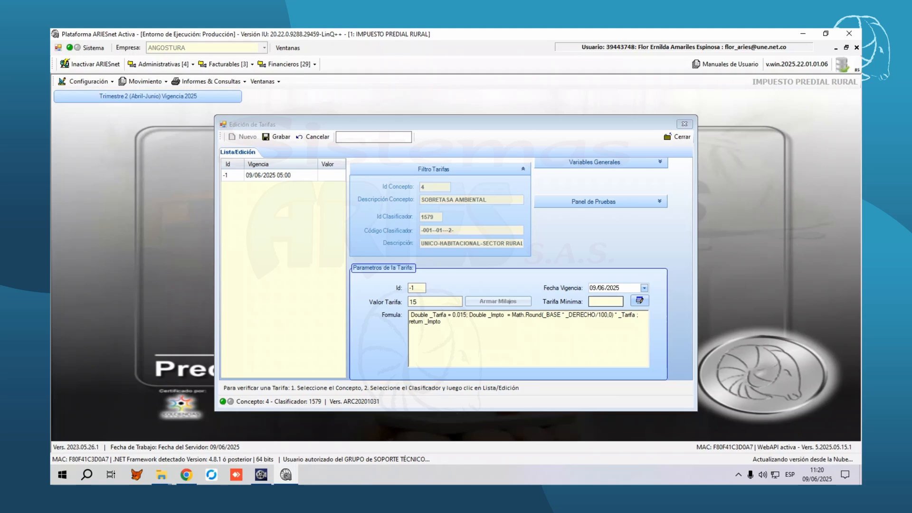
# Set the new milaje rate's effective date to 01/01/2025 and save the rate
pyautogui.click(592, 288)
pyautogui.write('1')
pyautogui.press('Right')
pyautogui.write('1')
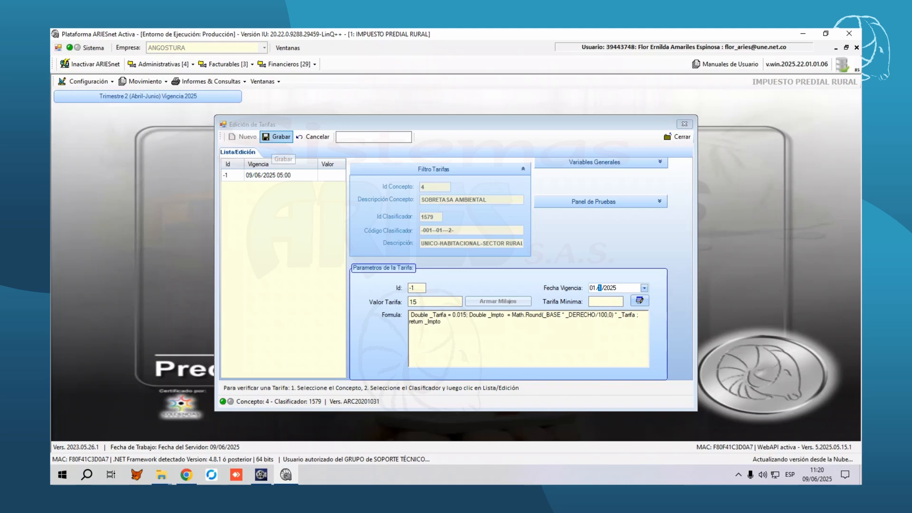
pyautogui.click(279, 137)
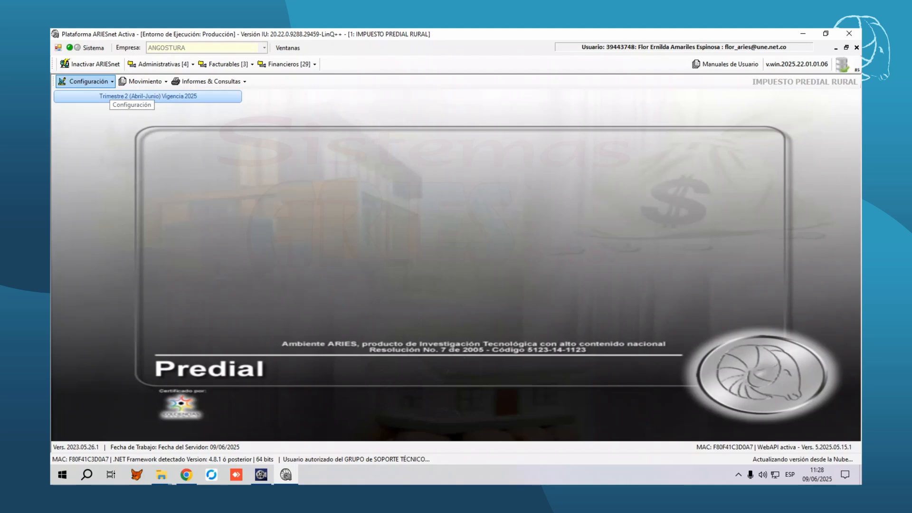
# Reopen the concepts and rates editor and show the SOBRETASA AMBIENTAL rates for the rural HABITACIONAL classifier 1579 UNICO
pyautogui.click(86, 81)
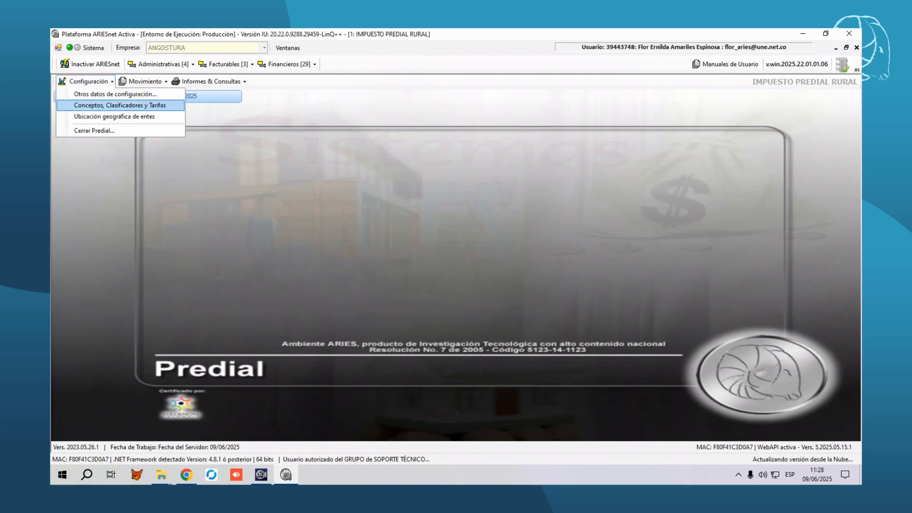
pyautogui.click(119, 105)
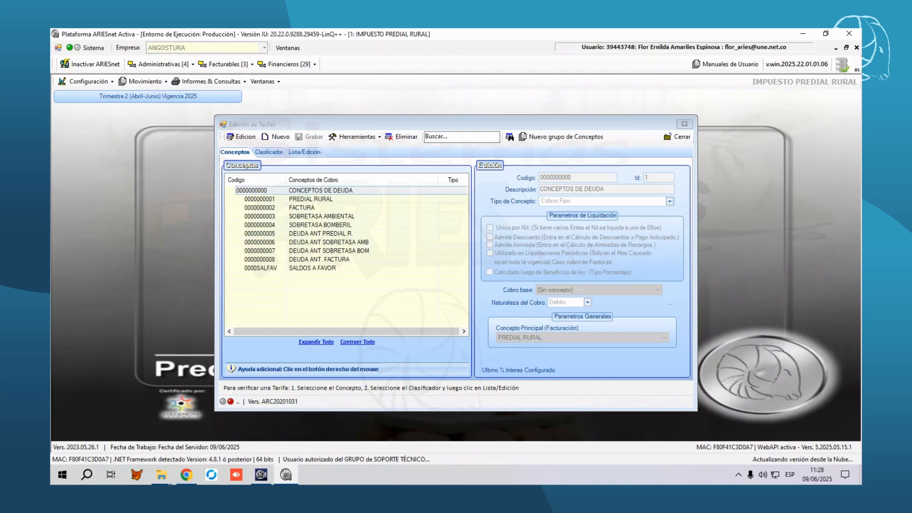
pyautogui.click(321, 216)
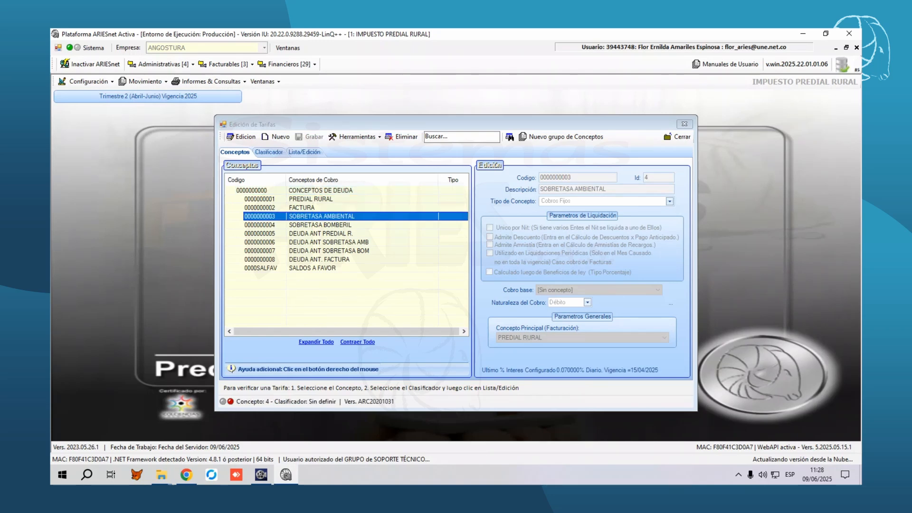
pyautogui.click(269, 152)
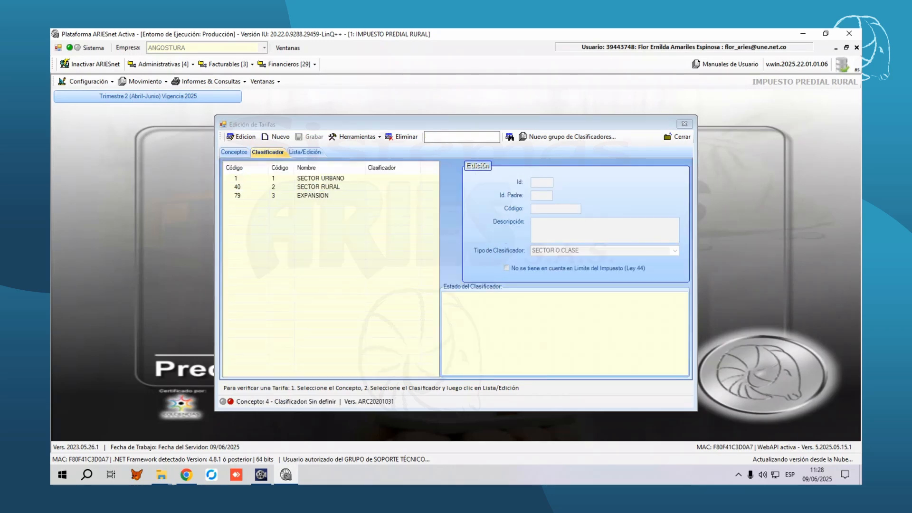
pyautogui.doubleClick(318, 187)
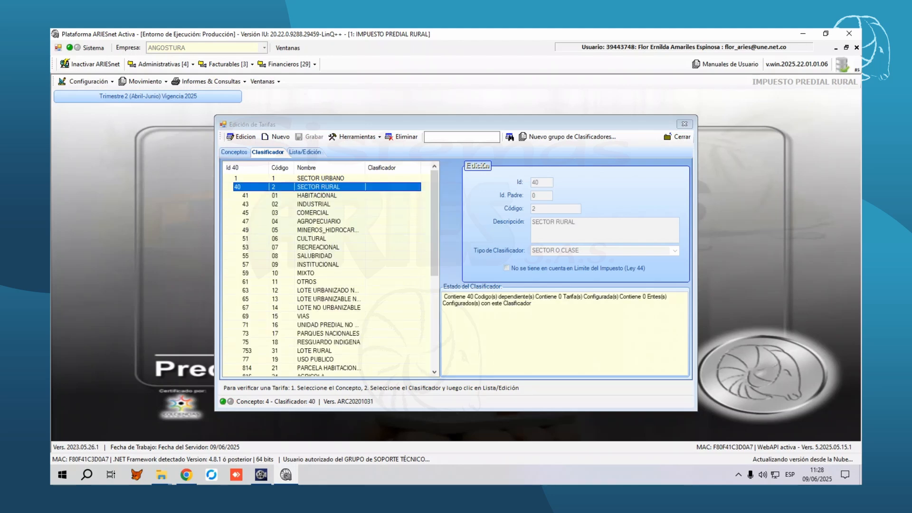
pyautogui.doubleClick(316, 196)
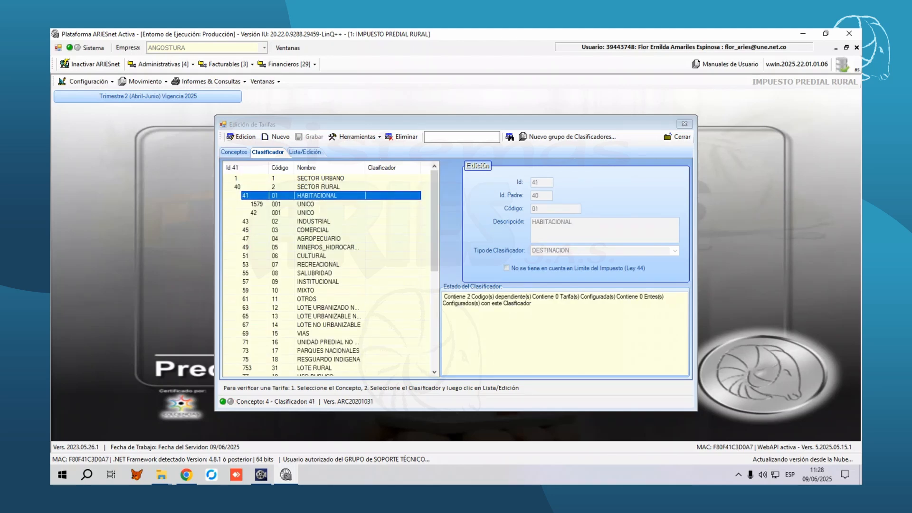
pyautogui.click(306, 204)
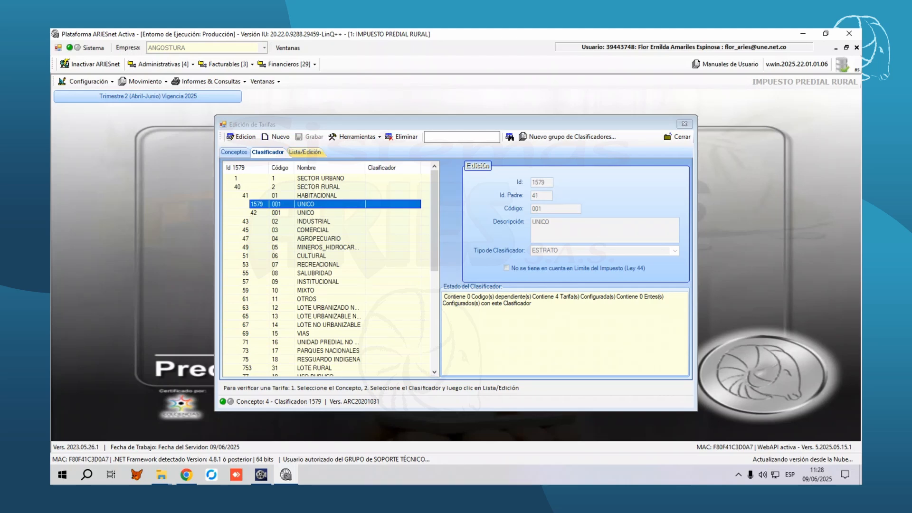
pyautogui.click(305, 152)
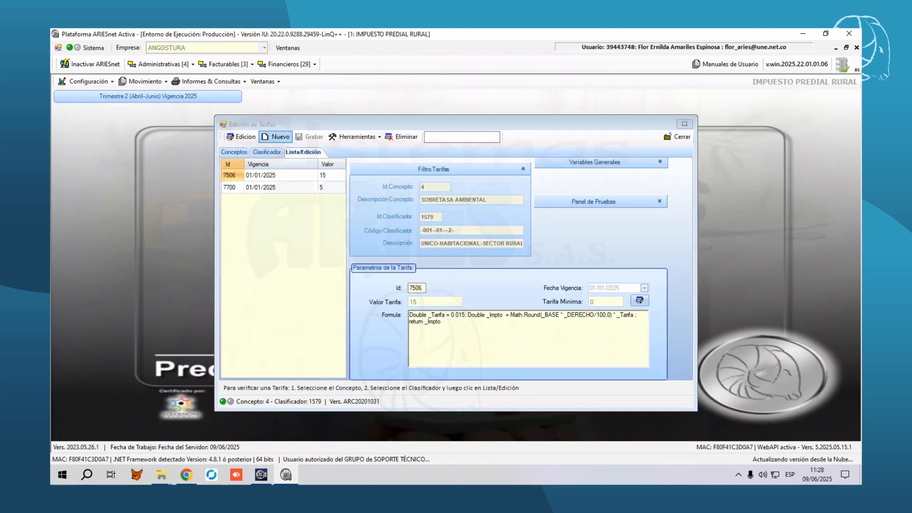
# Create a SOBRETASA AMBIENTAL fixed-charge rate of 3 effective 01/01/2025 for classifier 1579 and save it for all classifiers
pyautogui.click(279, 137)
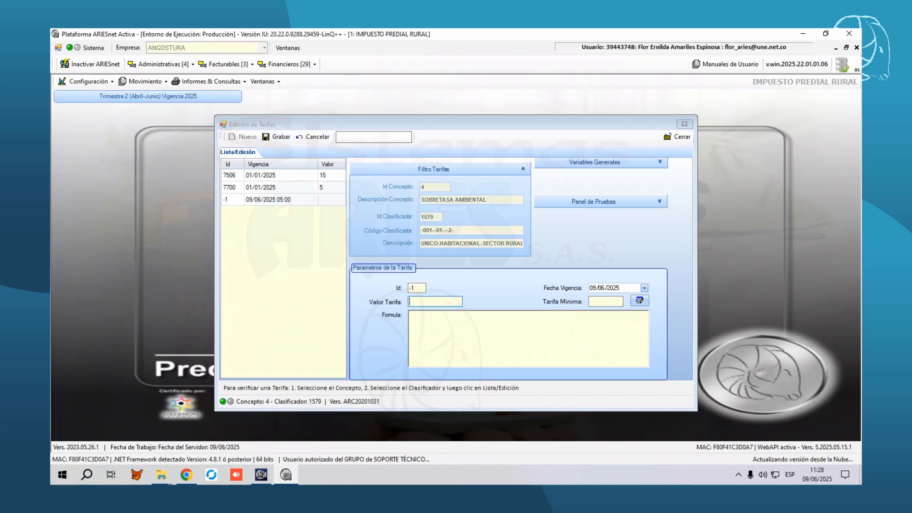
pyautogui.write('3')
pyautogui.press('Tab')
pyautogui.press('Left')
pyautogui.press('Right')
pyautogui.click(277, 137)
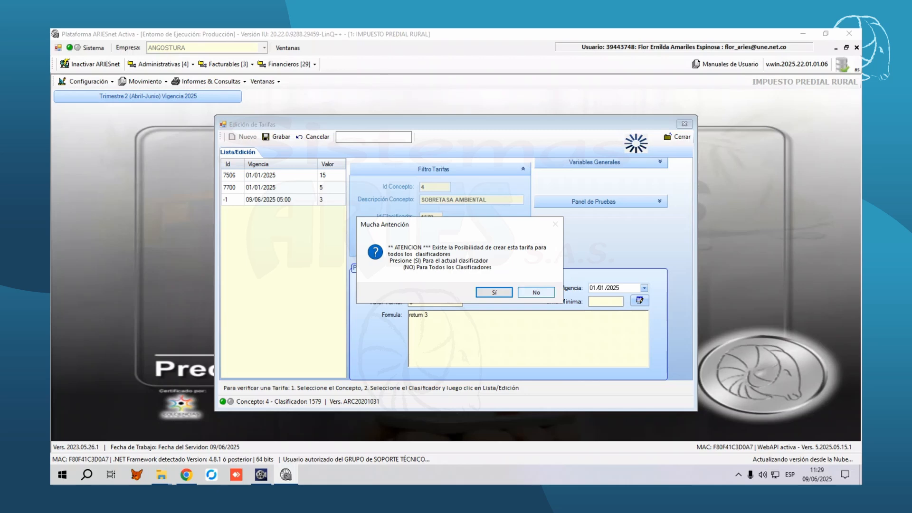
pyautogui.click(536, 292)
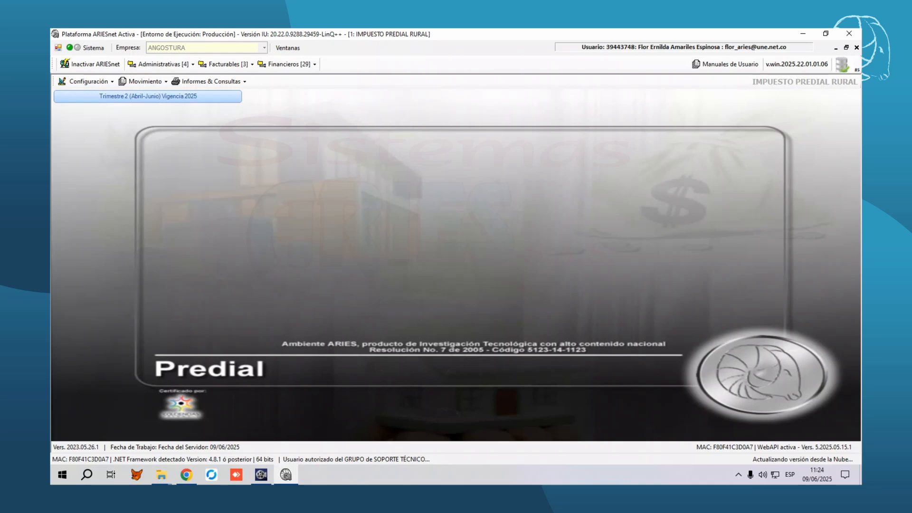
# Open the rate list for the SOBRETASA BOMBERIL concept and classifier 1579 UNICO under SECTOR RURAL, HABITACIONAL
pyautogui.click(85, 81)
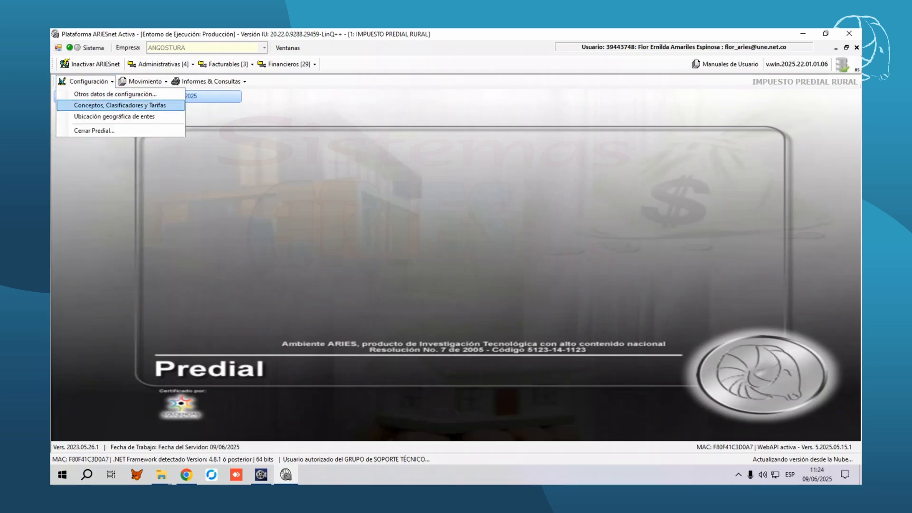
pyautogui.click(119, 105)
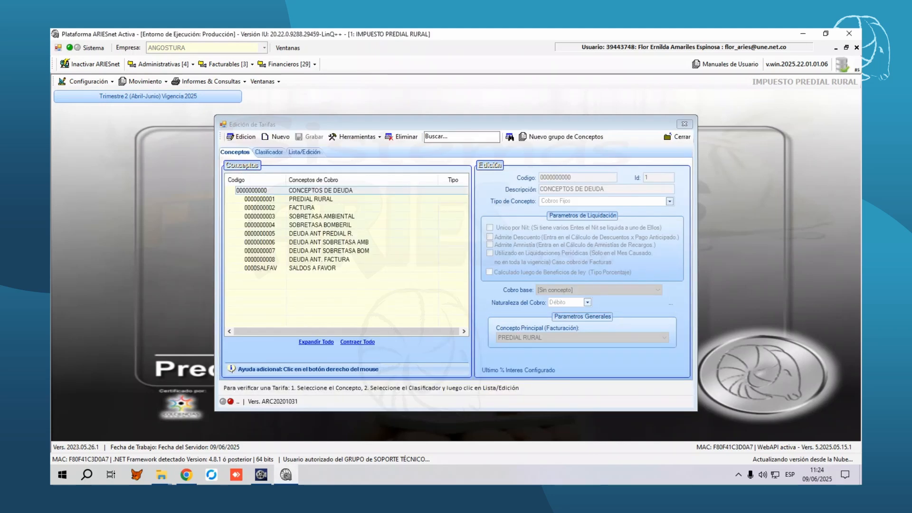
pyautogui.click(321, 225)
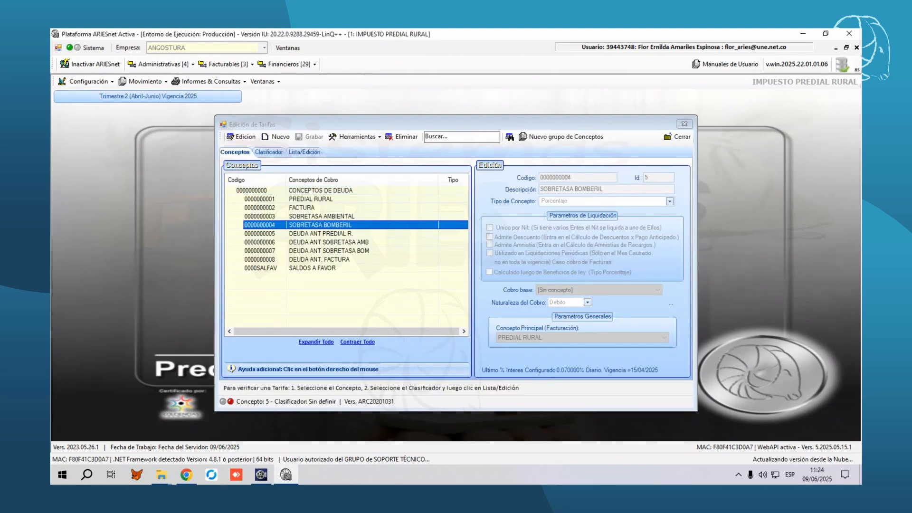
pyautogui.click(269, 152)
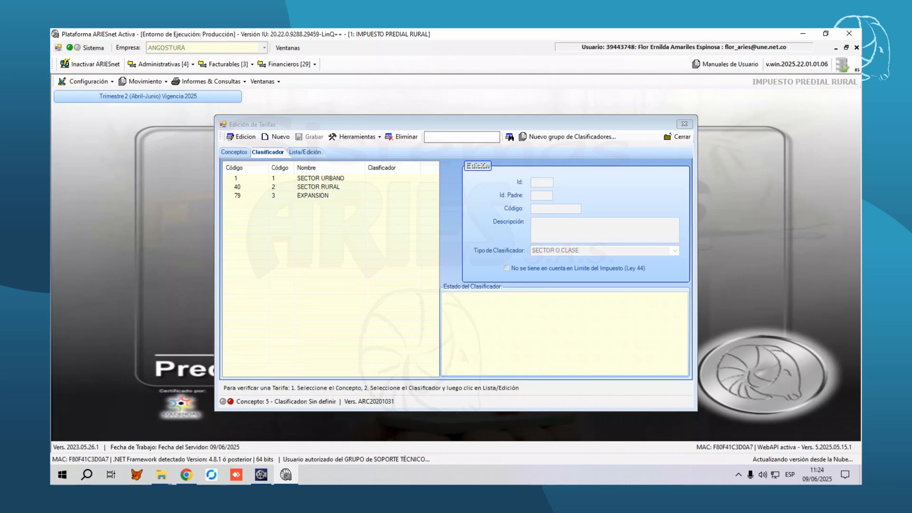
pyautogui.doubleClick(317, 188)
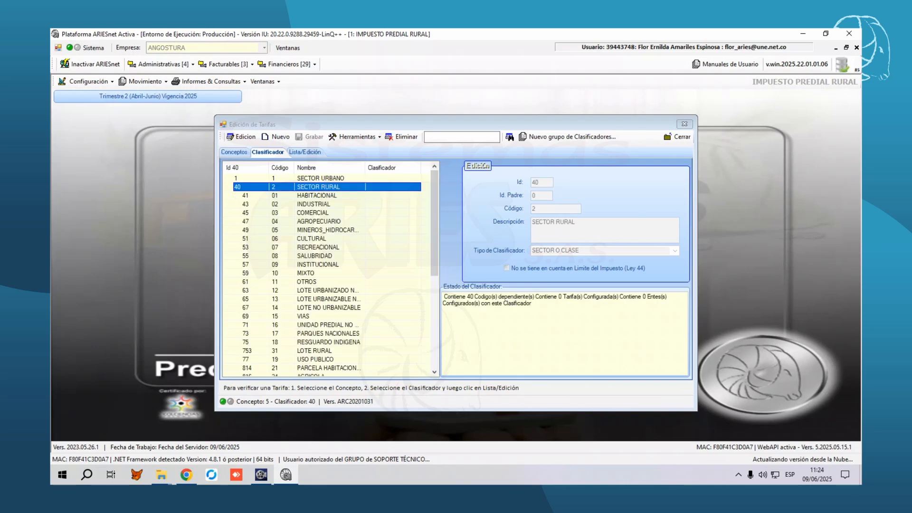
pyautogui.doubleClick(316, 196)
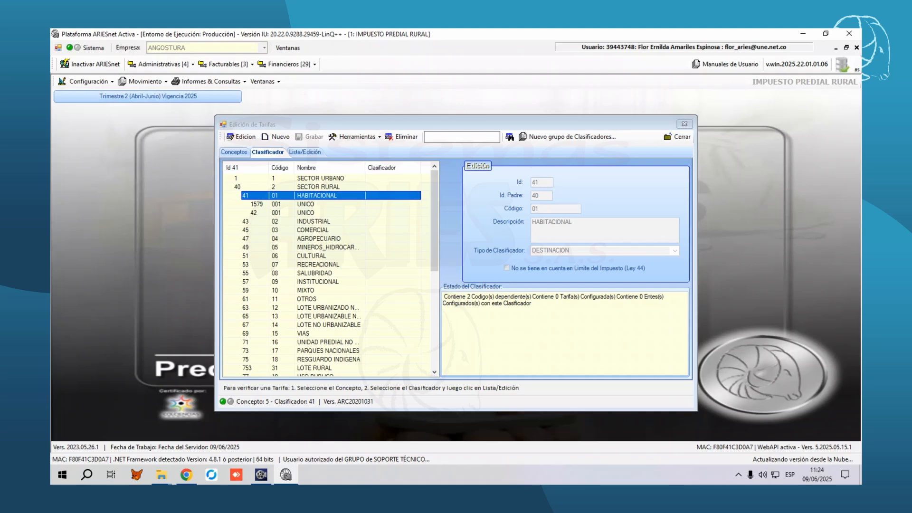
pyautogui.click(305, 204)
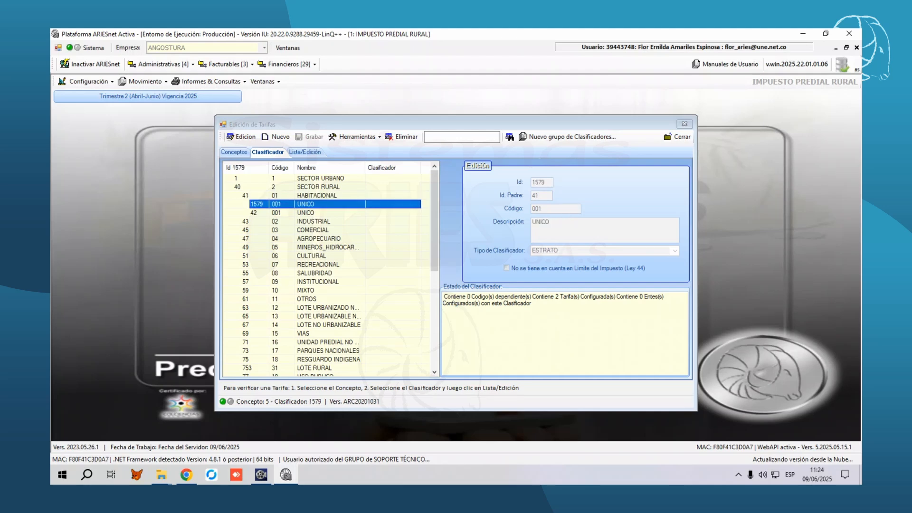
pyautogui.click(304, 152)
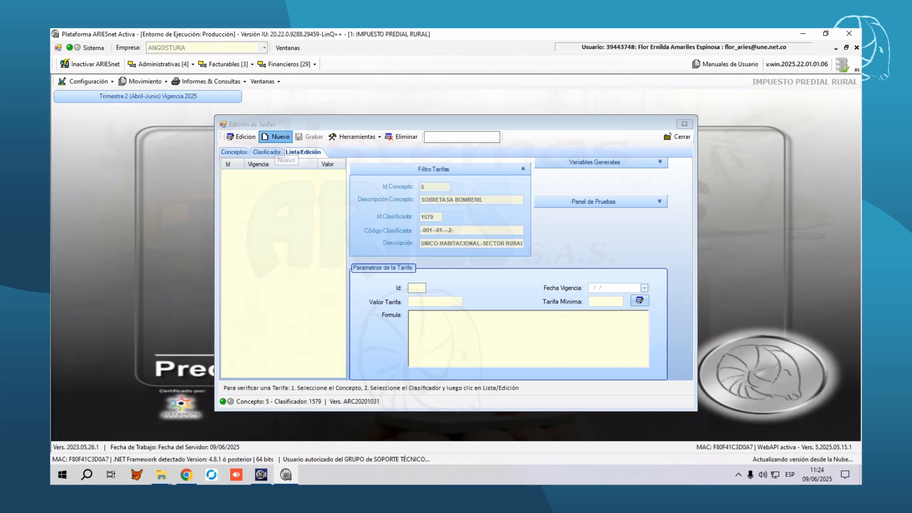
# Create a new SOBRETASA BOMBERIL percentage rate with a value of 3, adjust its effective date and save it
pyautogui.click(280, 138)
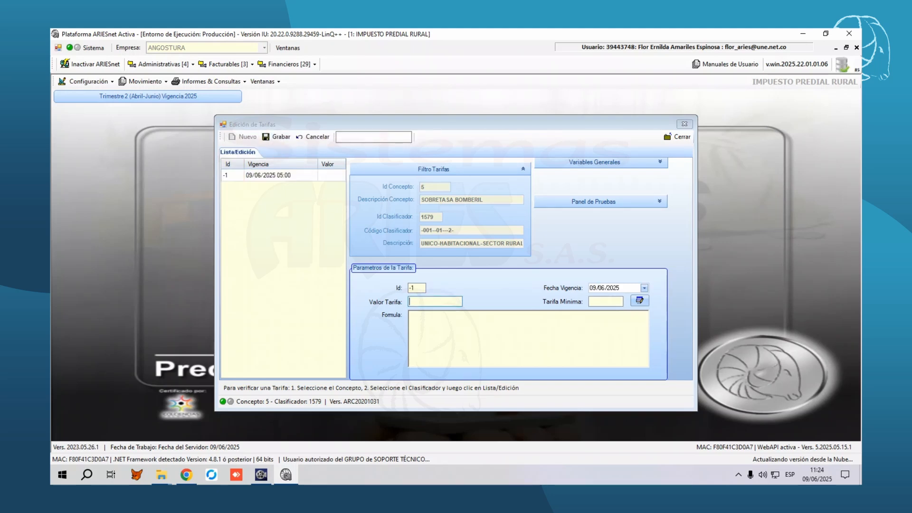
pyautogui.write('3')
pyautogui.press('Tab')
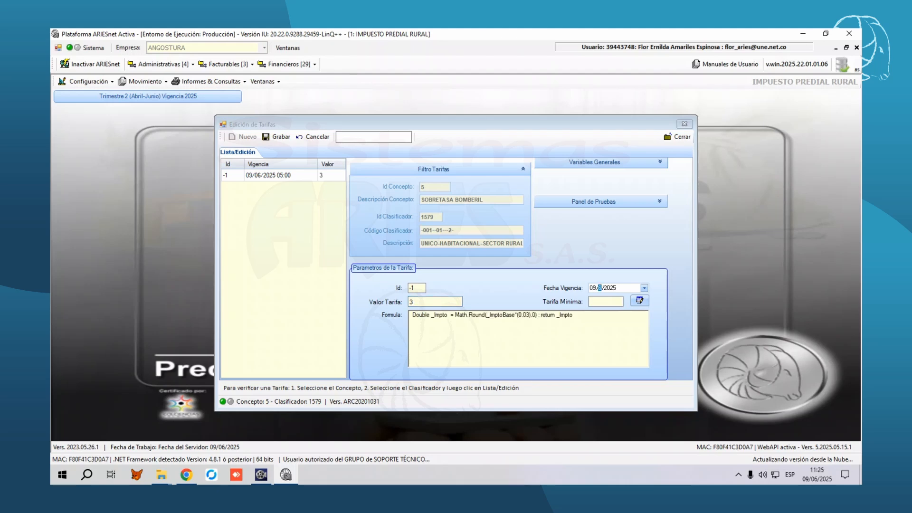
pyautogui.press('Left')
pyautogui.press('Right')
pyautogui.click(277, 137)
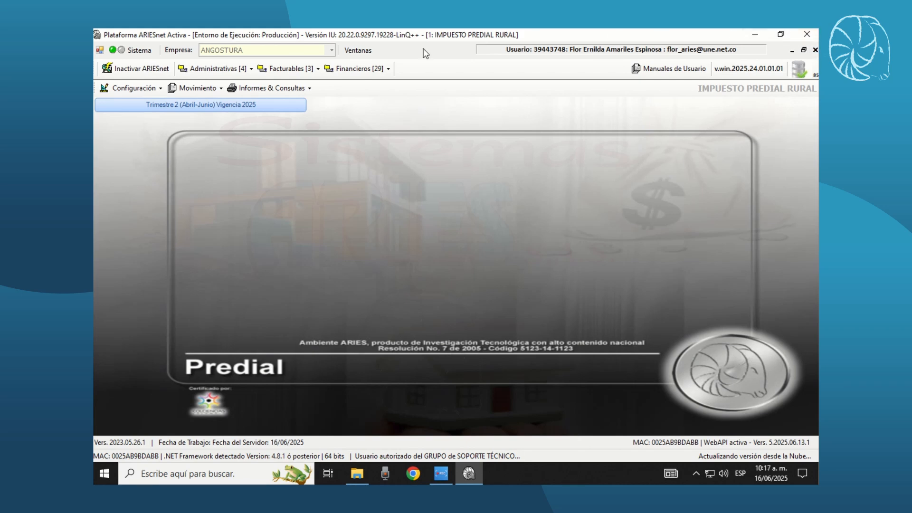
# Reopen the concepts and rates editor and select PREDIAL RURAL with classifier 48 UNICO under SECTOR RURAL, AGROPECUARIO
pyautogui.click(157, 89)
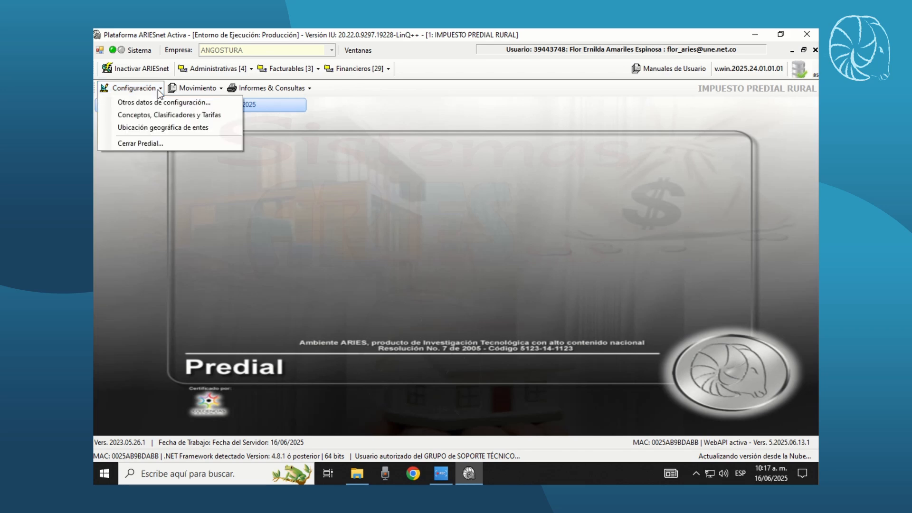
pyautogui.click(159, 117)
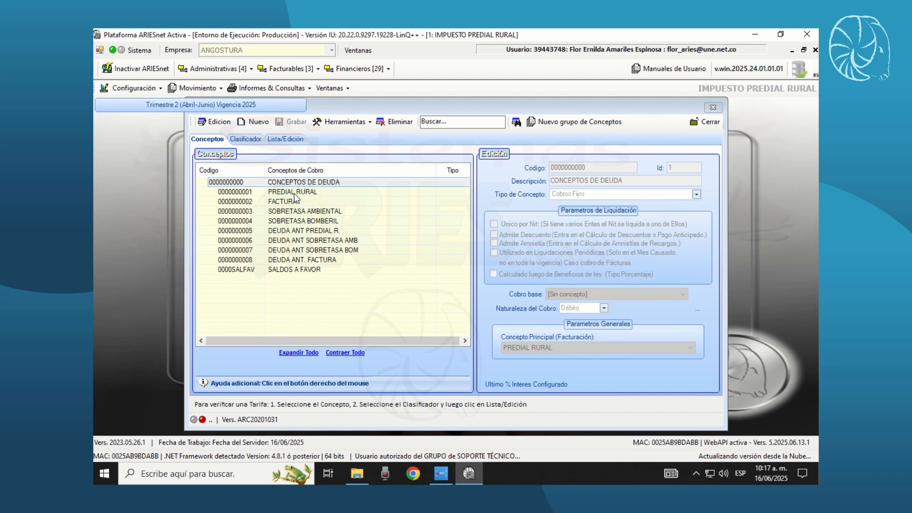
pyautogui.click(296, 195)
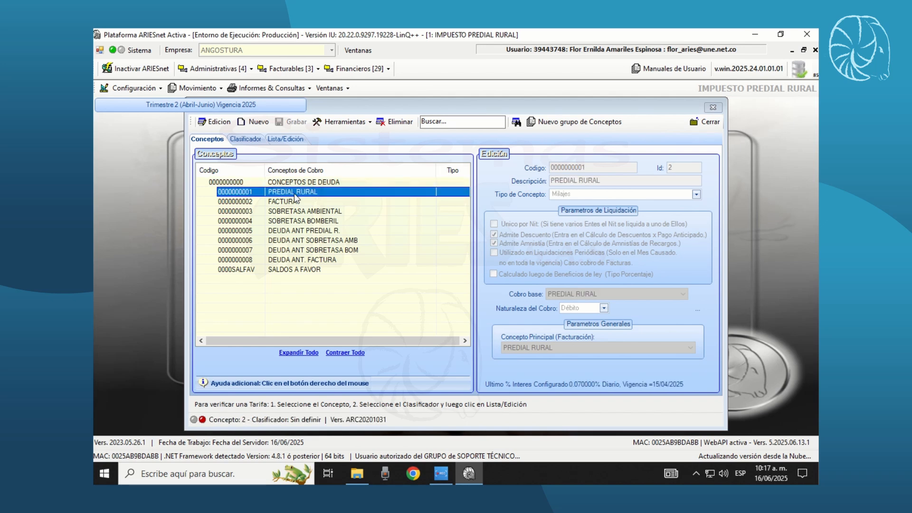
pyautogui.click(246, 140)
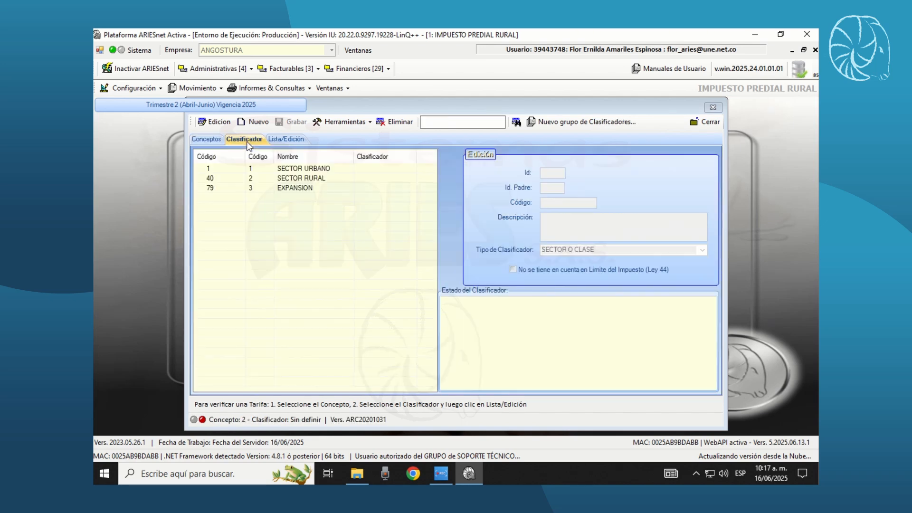
pyautogui.click(293, 178)
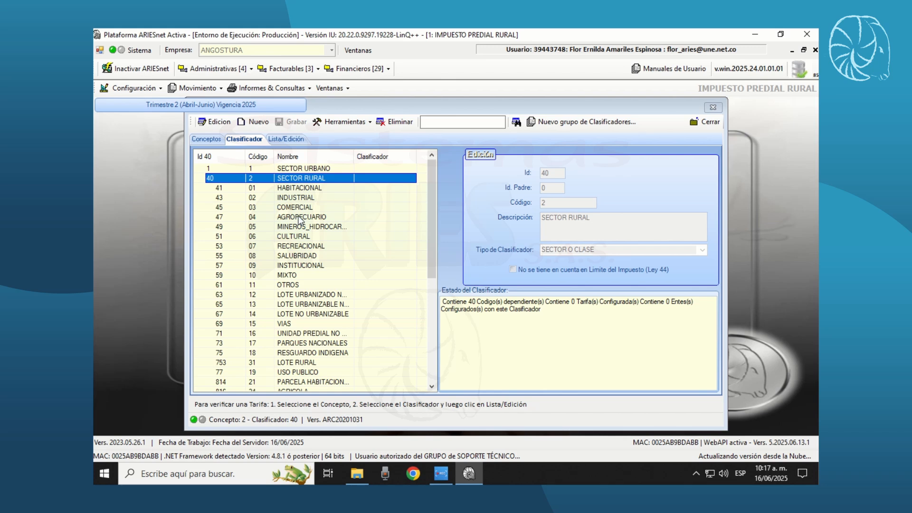
pyautogui.click(299, 218)
pyautogui.click(306, 228)
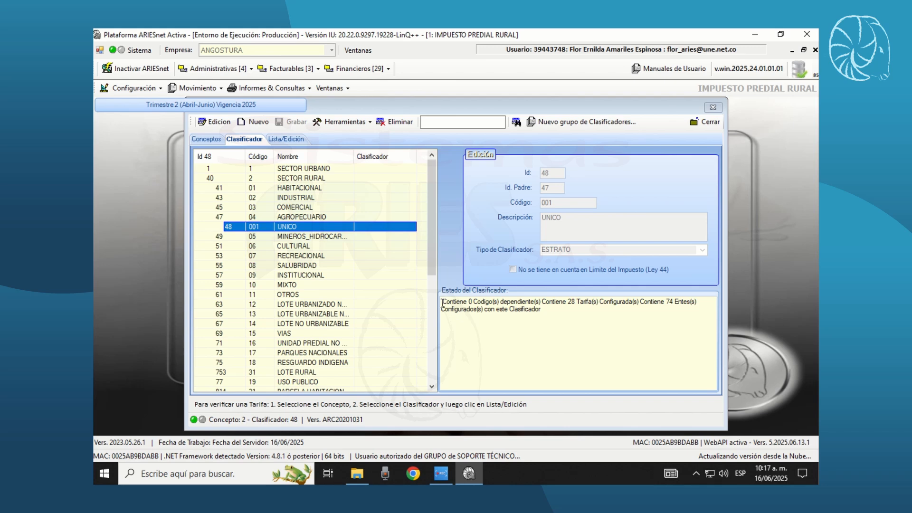
# Examine the status text of the AGROPECUARIO classifier 48 UNICO for its dependent codes, configured rates and entities
pyautogui.click(443, 302)
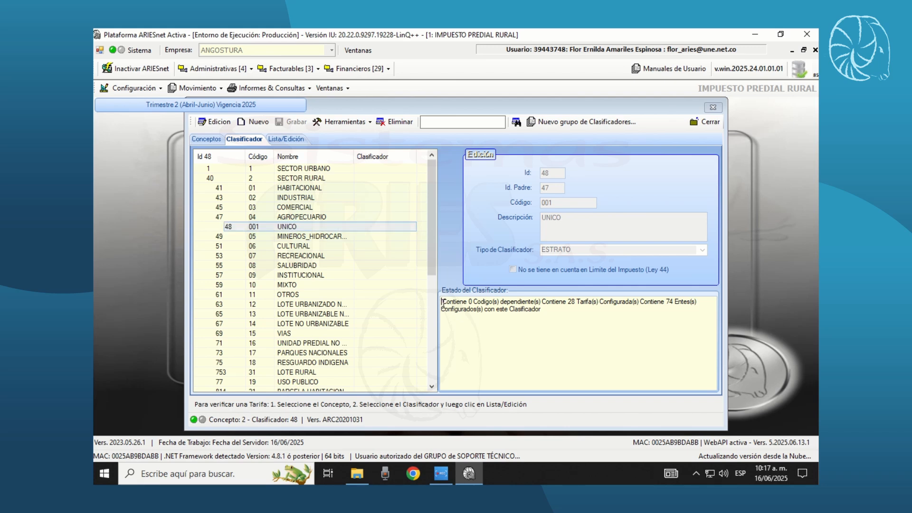
pyautogui.hotkey('shift', 'Right')
pyautogui.hotkey('shift', 'Right')
pyautogui.hotkey('shift', 'Right')
pyautogui.hotkey('shift', 'Right')
pyautogui.hotkey('shift', 'Right')
pyautogui.hotkey('shift', 'Right')
pyautogui.hotkey('shift', 'Right')
pyautogui.hotkey('shift', 'Right')
pyautogui.hotkey('shift', 'Right')
pyautogui.hotkey('shift', 'Right')
pyautogui.hotkey('shift', 'Right')
pyautogui.hotkey('shift', 'Right')
pyautogui.hotkey('shift', 'Right')
pyautogui.hotkey('shift', 'Right')
pyautogui.hotkey('shift', 'Right')
pyautogui.hotkey('shift', 'Right')
pyautogui.hotkey('shift', 'Right')
pyautogui.hotkey('shift', 'Right')
pyautogui.hotkey('shift', 'Right')
pyautogui.hotkey('shift', 'Right')
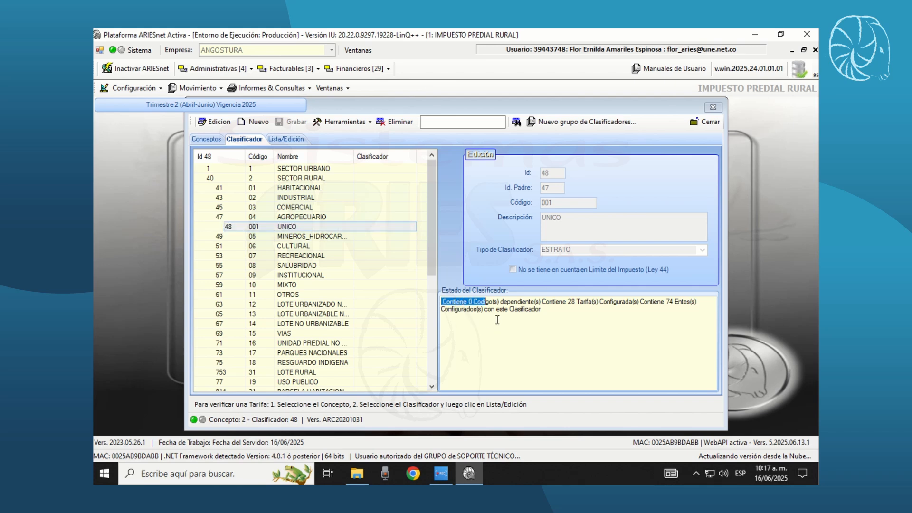
pyautogui.hotkey('shift', 'Right')
pyautogui.hotkey('shift', 'Right')
pyautogui.hotkey('shift', 'Right')
pyautogui.hotkey('shift', 'Right')
pyautogui.hotkey('shift', 'Right')
pyautogui.hotkey('shift', 'Right')
pyautogui.hotkey('shift', 'Right')
pyautogui.hotkey('shift', 'Right')
pyautogui.hotkey('shift', 'Right')
pyautogui.hotkey('shift', 'Right')
pyautogui.hotkey('shift', 'Right')
pyautogui.hotkey('shift', 'Right')
pyautogui.hotkey('shift', 'Right')
pyautogui.hotkey('shift', 'Right')
pyautogui.hotkey('shift', 'Right')
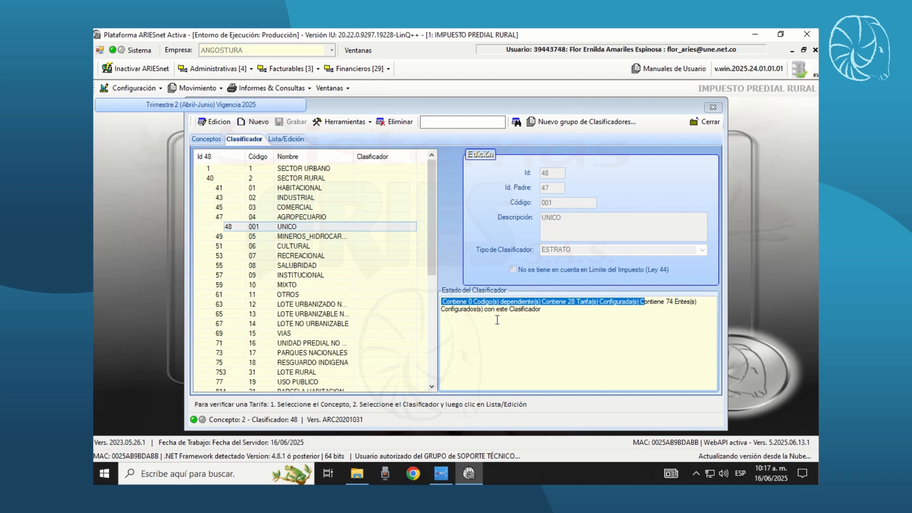
pyautogui.hotkey('shift', 'Right')
pyautogui.hotkey('shift', 'Right')
pyautogui.hotkey('shift', 'Right')
pyautogui.hotkey('shift', 'Right')
pyautogui.hotkey('shift', 'Right')
pyautogui.hotkey('shift', 'Right')
pyautogui.hotkey('shift', 'Right')
pyautogui.hotkey('shift', 'Right')
pyautogui.hotkey('shift', 'Right')
pyautogui.hotkey('shift', 'Right')
pyautogui.hotkey('shift', 'Right')
pyautogui.hotkey('shift', 'Right')
pyautogui.hotkey('shift', 'Right')
pyautogui.hotkey('shift', 'Right')
# Examine the status of classifiers 1579 and 42, both UNICO under HABITACIONAL, for their configured rates and entities
pyautogui.doubleClick(295, 189)
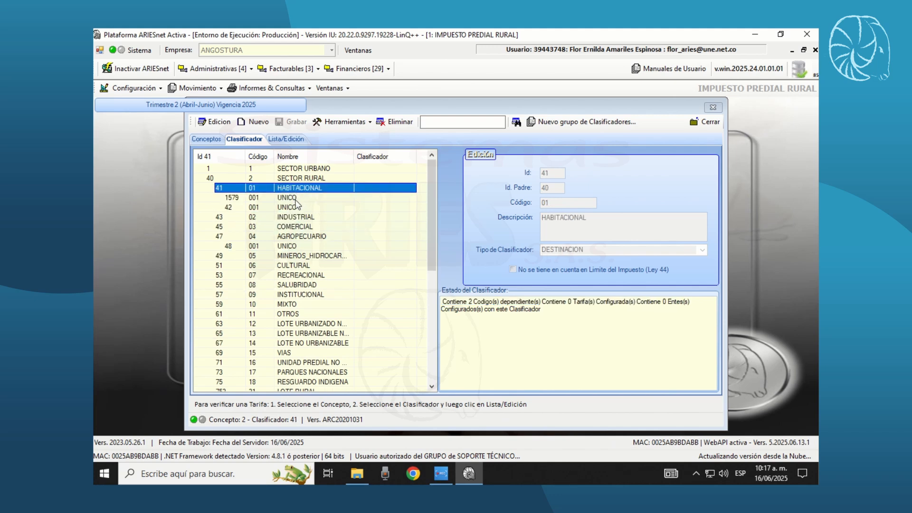
pyautogui.click(295, 199)
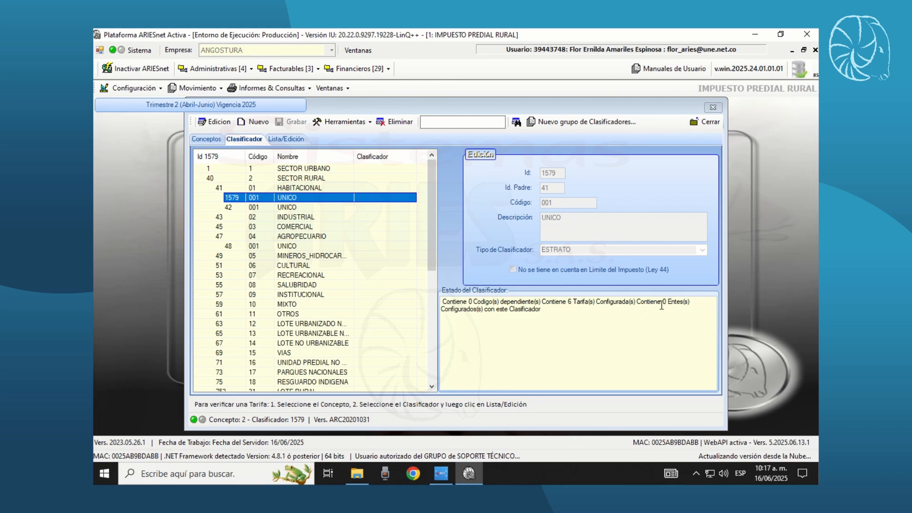
pyautogui.click(280, 209)
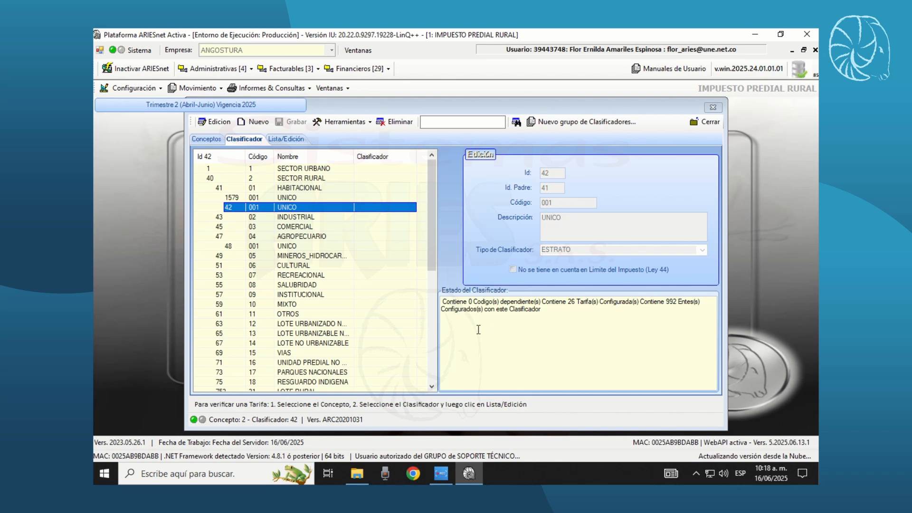
pyautogui.click(443, 301)
pyautogui.hotkey('shift', 'Right')
pyautogui.hotkey('shift', 'Right')
pyautogui.hotkey('shift', 'Right')
pyautogui.hotkey('shift', 'Right')
pyautogui.hotkey('shift', 'Right')
pyautogui.hotkey('shift', 'Right')
pyautogui.hotkey('shift', 'Right')
pyautogui.hotkey('shift', 'Right')
pyautogui.hotkey('shift', 'Right')
pyautogui.hotkey('shift', 'Right')
pyautogui.hotkey('shift', 'Right')
pyautogui.hotkey('shift', 'Right')
pyautogui.hotkey('shift', 'Right')
pyautogui.hotkey('shift', 'Right')
pyautogui.hotkey('shift', 'Right')
pyautogui.hotkey('shift', 'Right')
pyautogui.hotkey('shift', 'Right')
pyautogui.hotkey('shift', 'Right')
pyautogui.hotkey('shift', 'Right')
pyautogui.hotkey('shift', 'Right')
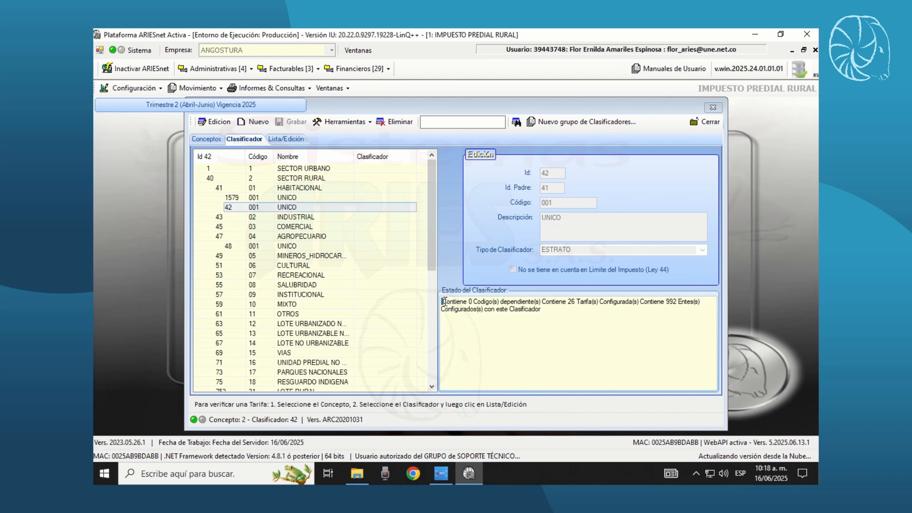
pyautogui.hotkey('shift', 'Right')
pyautogui.hotkey('shift', 'Right')
pyautogui.hotkey('shift', 'Right')
pyautogui.hotkey('shift', 'Right')
pyautogui.hotkey('shift', 'Right')
pyautogui.hotkey('shift', 'Right')
pyautogui.hotkey('shift', 'Right')
pyautogui.hotkey('shift', 'Right')
pyautogui.hotkey('shift', 'Right')
pyautogui.hotkey('shift', 'Right')
pyautogui.hotkey('shift', 'Right')
pyautogui.hotkey('shift', 'Right')
pyautogui.hotkey('shift', 'Right')
pyautogui.hotkey('shift', 'Right')
pyautogui.hotkey('shift', 'Right')
pyautogui.hotkey('shift', 'Right')
pyautogui.hotkey('shift', 'Right')
pyautogui.hotkey('shift', 'Right')
pyautogui.hotkey('shift', 'Right')
pyautogui.hotkey('shift', 'Right')
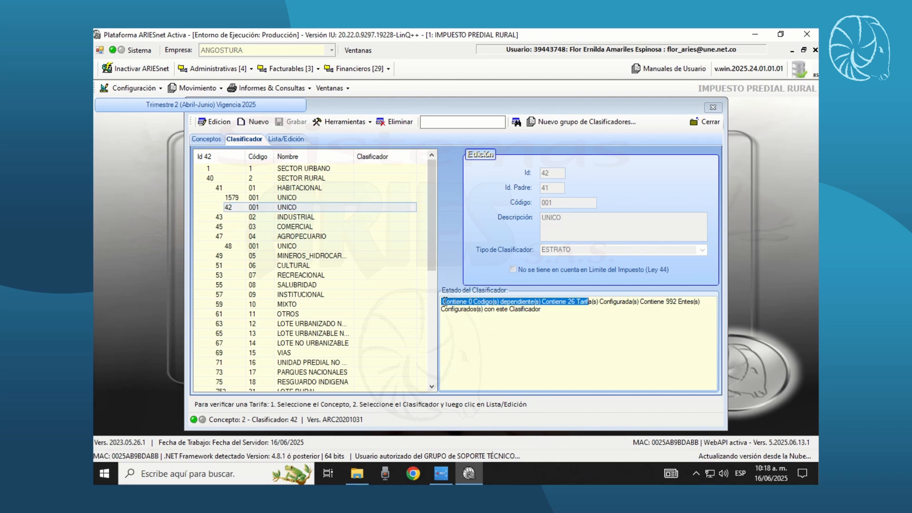
pyautogui.hotkey('shift', 'Right')
pyautogui.hotkey('shift', 'Right')
pyautogui.hotkey('shift', 'Right')
pyautogui.hotkey('shift', 'Right')
pyautogui.hotkey('shift', 'Right')
pyautogui.hotkey('shift', 'Right')
pyautogui.hotkey('shift', 'Right')
pyautogui.hotkey('shift', 'Right')
pyautogui.hotkey('shift', 'Right')
pyautogui.hotkey('shift', 'Right')
pyautogui.hotkey('shift', 'Right')
pyautogui.hotkey('shift', 'Right')
pyautogui.hotkey('shift', 'Right')
pyautogui.hotkey('shift', 'Right')
pyautogui.hotkey('shift', 'Right')
pyautogui.hotkey('shift', 'Right')
pyautogui.hotkey('shift', 'Right')
pyautogui.hotkey('shift', 'Right')
pyautogui.hotkey('shift', 'Right')
pyautogui.hotkey('shift', 'Right')
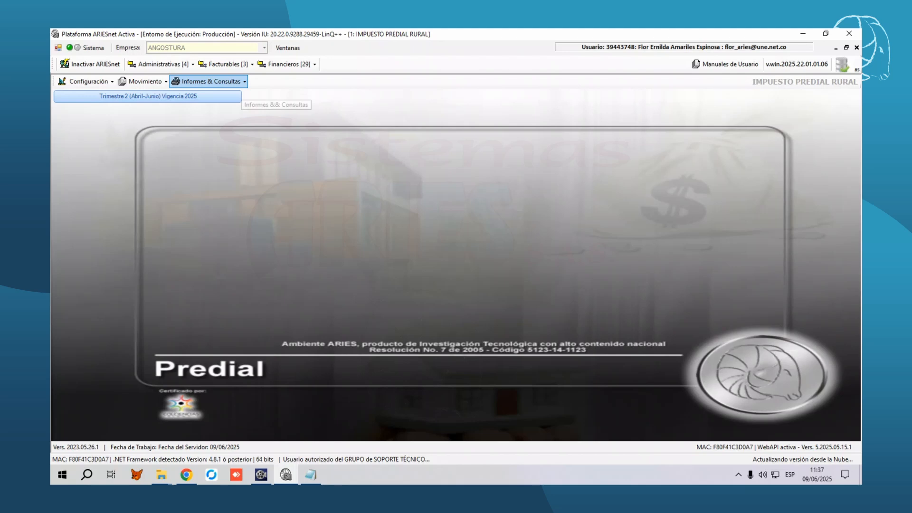
# Set up the Maestro de entes report with Estado TODOS and cut-off date 09/06/2025, and open its flat-file generation
pyautogui.click(237, 81)
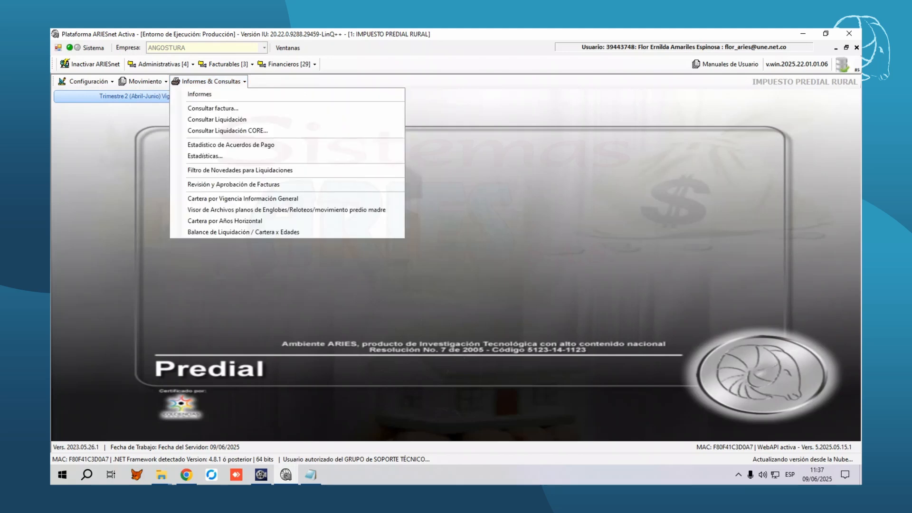
pyautogui.click(200, 94)
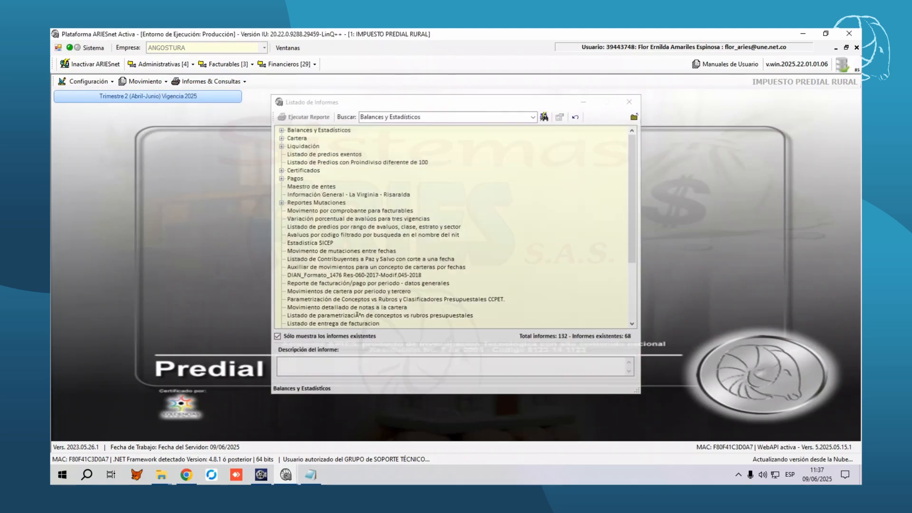
pyautogui.doubleClick(310, 186)
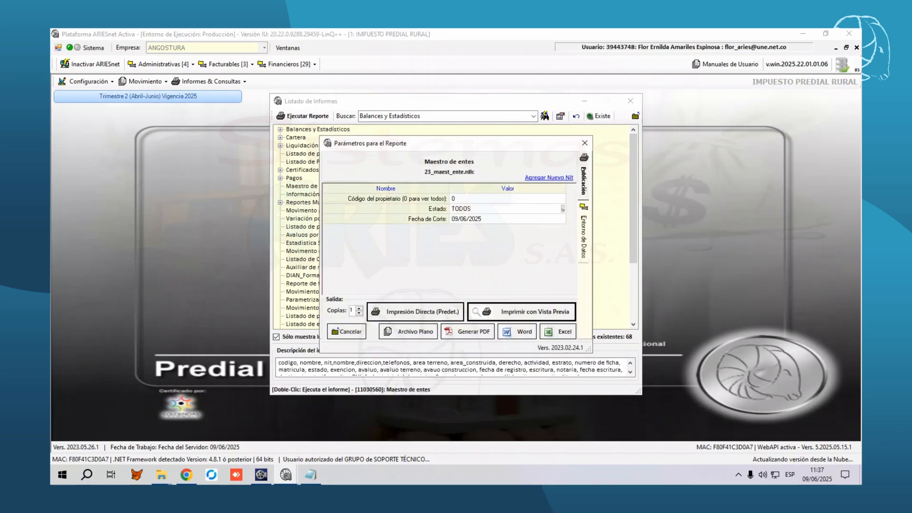
pyautogui.click(562, 209)
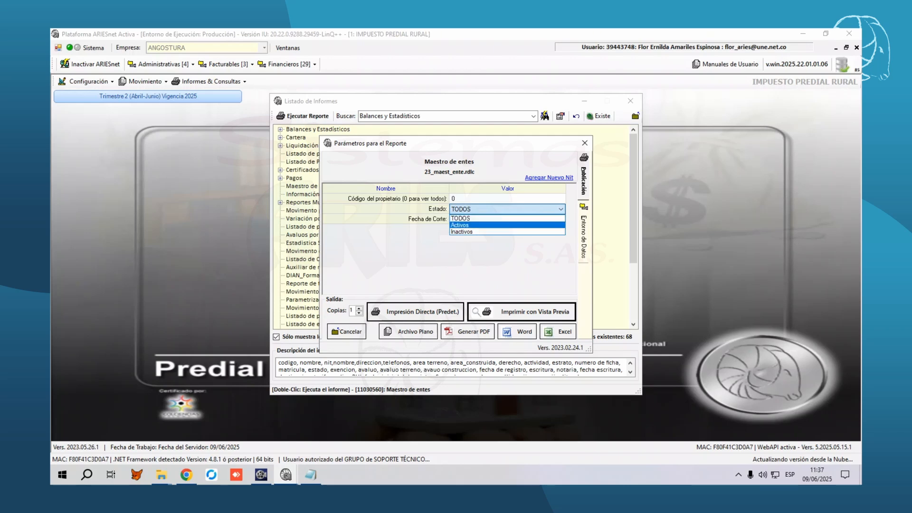
pyautogui.click(475, 219)
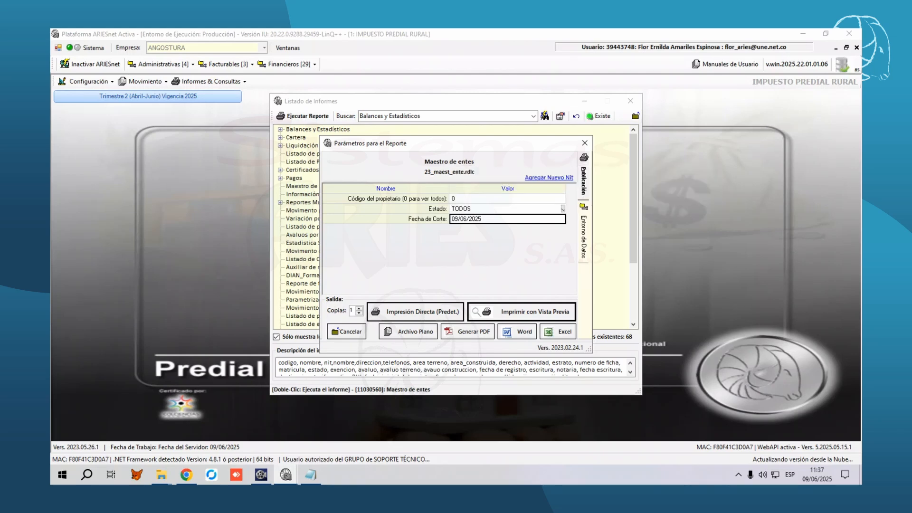
pyautogui.press('Return')
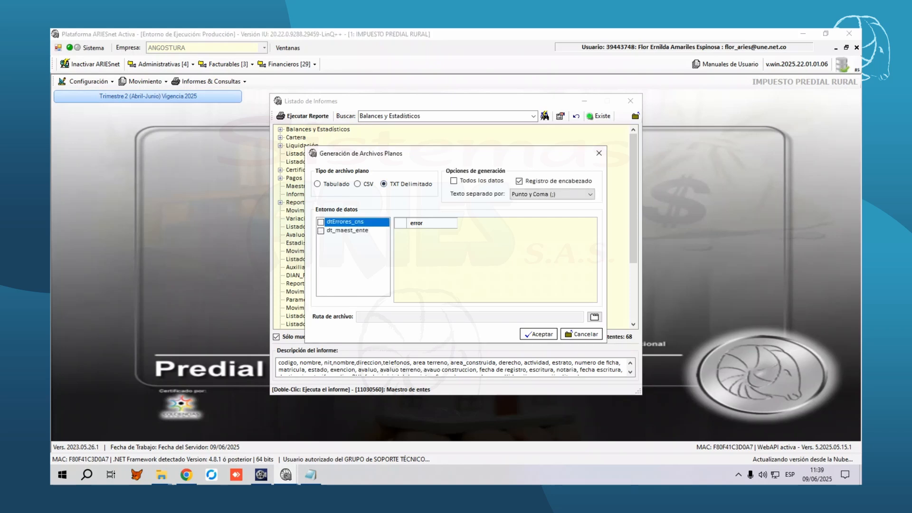
# Export the dt_maest_ente data set as a semicolon-delimited TXT file named MAESTRO in the Escritorio folder
pyautogui.click(347, 230)
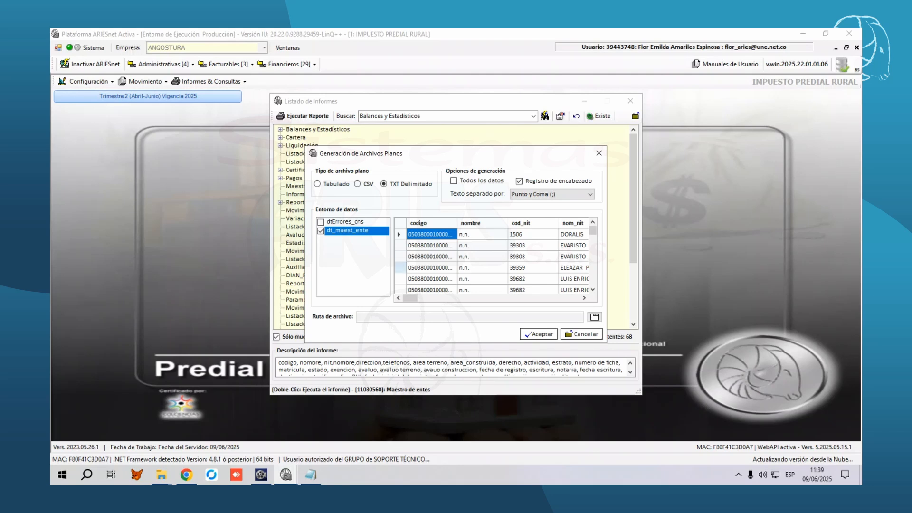
pyautogui.click(594, 316)
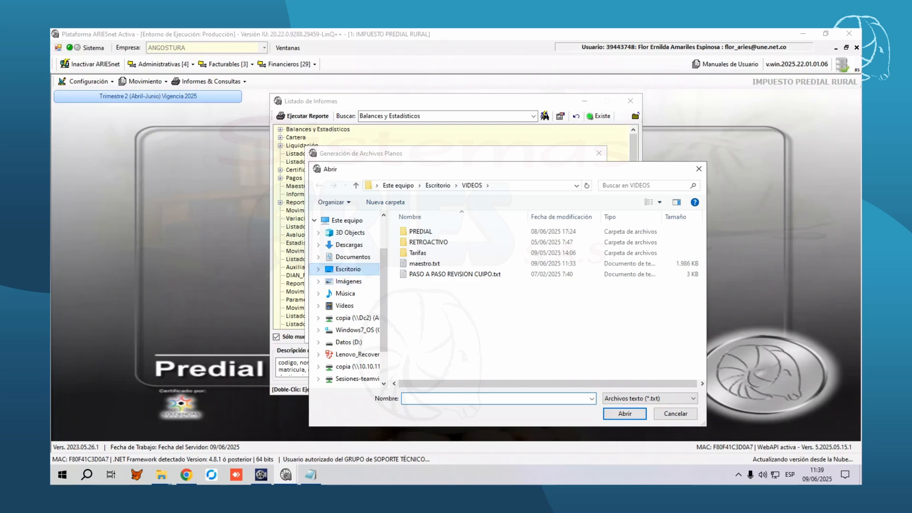
pyautogui.click(348, 269)
pyautogui.click(494, 399)
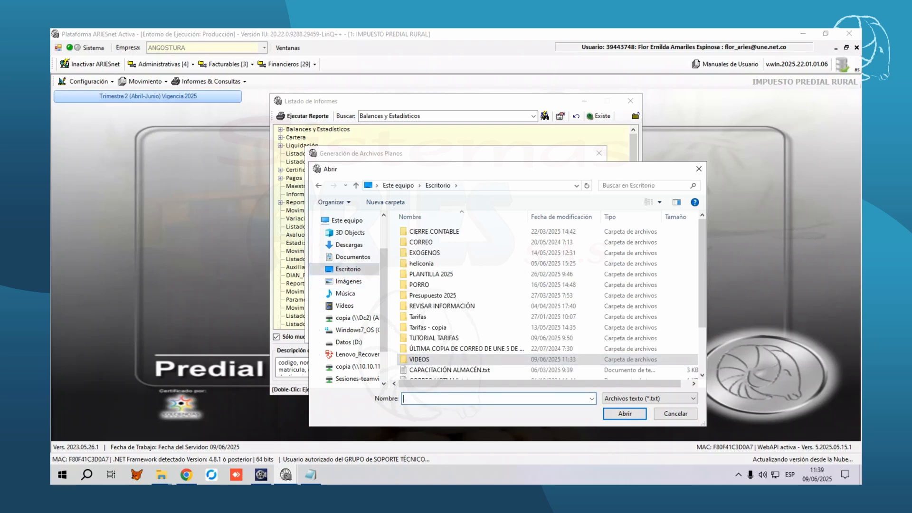
pyautogui.write('MAES')
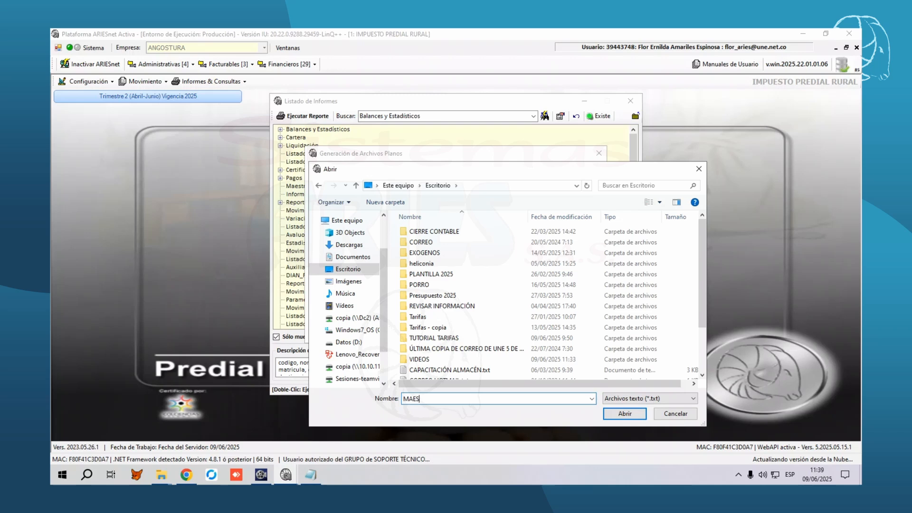
pyautogui.write('TRO')
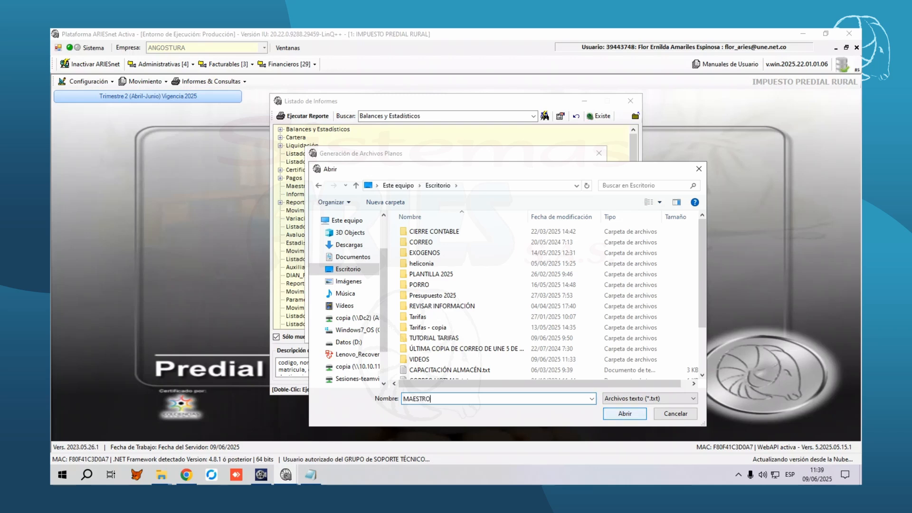
pyautogui.press('Return')
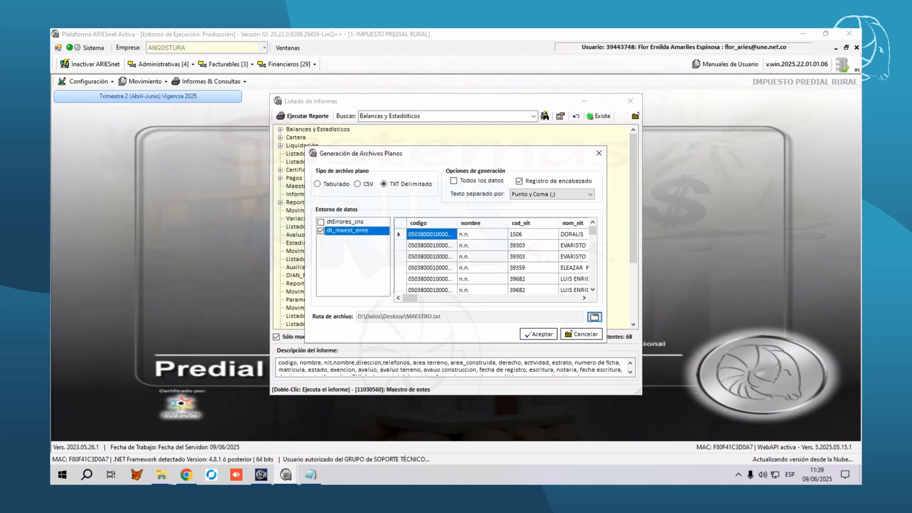
pyautogui.click(538, 334)
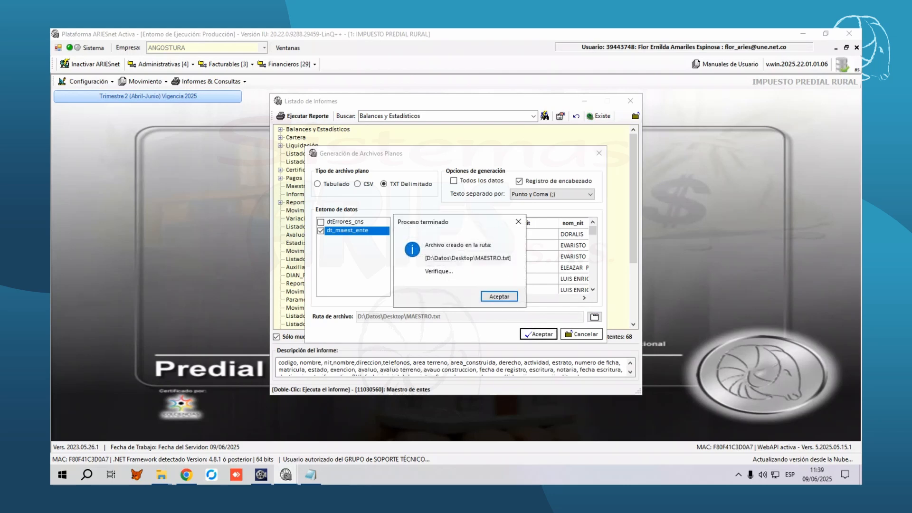
pyautogui.press('Return')
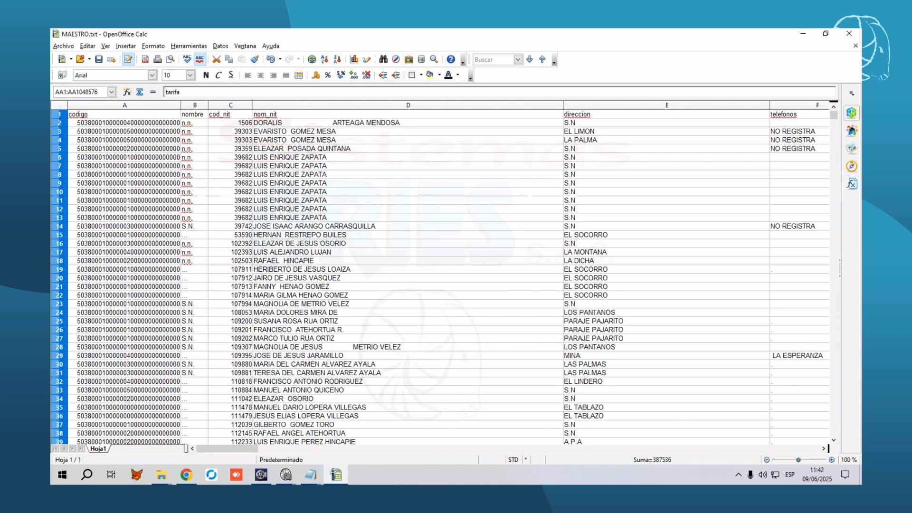
# Examine the columns of MAESTRO.txt in OpenOffice Calc along the header row, from nom_nit to tarifa
pyautogui.click(407, 114)
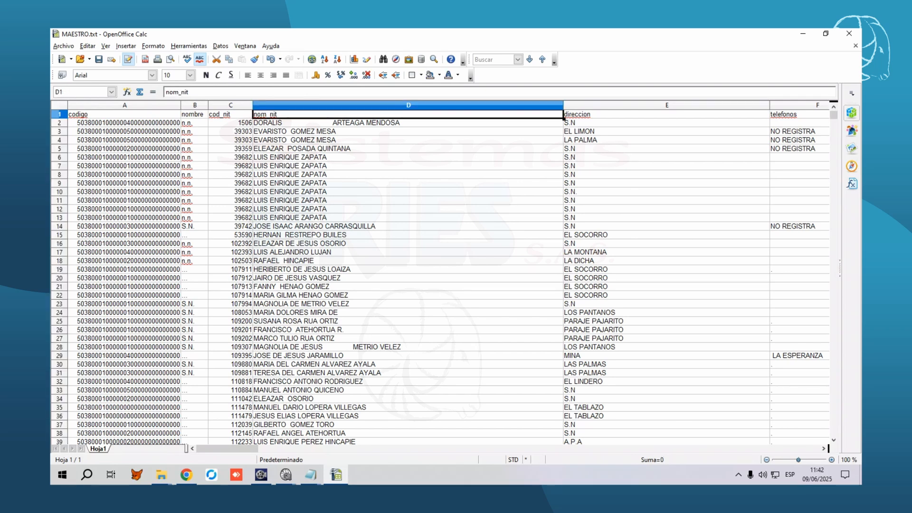
pyautogui.press('Right')
pyautogui.press('Right')
pyautogui.press('Right')
pyautogui.press('Right')
pyautogui.press('Right')
pyautogui.press('Right')
pyautogui.press('Right')
pyautogui.press('Right')
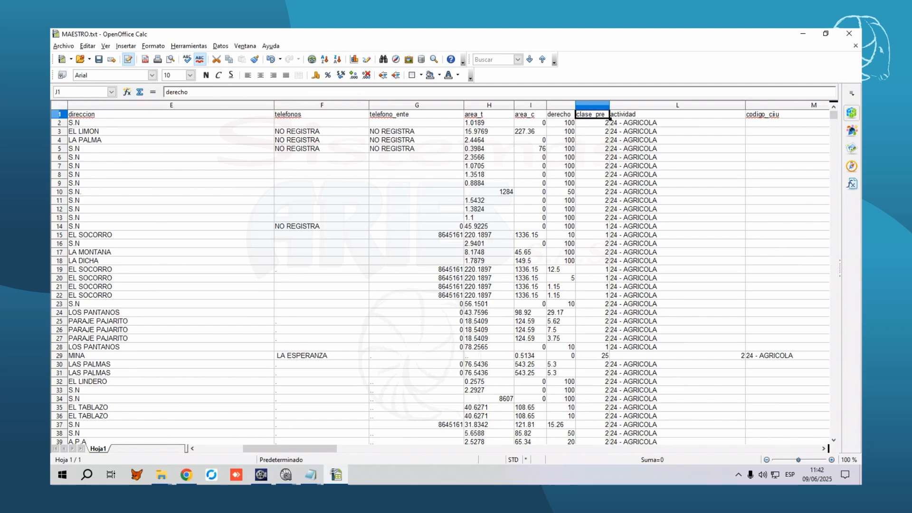
pyautogui.press('Right')
pyautogui.press('Right')
pyautogui.press('Right')
pyautogui.press('Right')
pyautogui.press('Right')
pyautogui.press('Right')
pyautogui.press('Right')
pyautogui.press('Right')
pyautogui.press('Right')
pyautogui.press('Right')
pyautogui.press('Right')
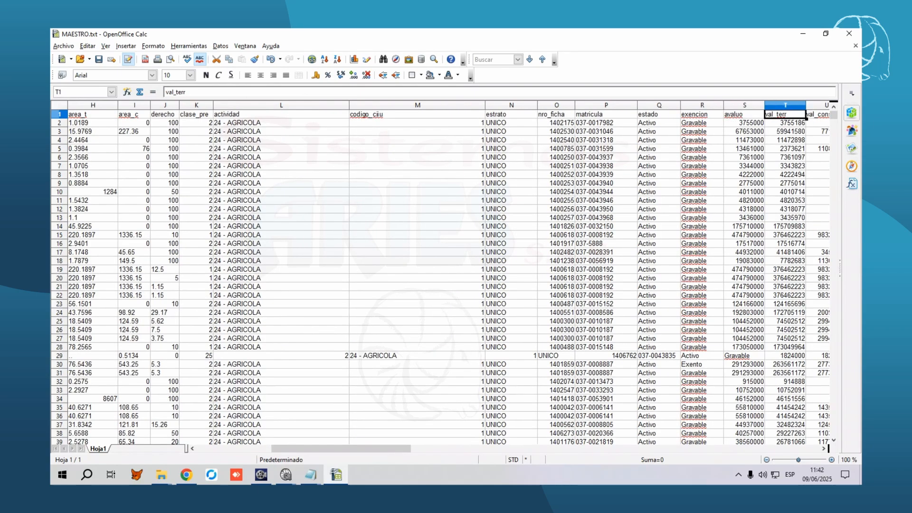
pyautogui.press('Right')
pyautogui.press('Right')
pyautogui.press('Right')
pyautogui.press('Right')
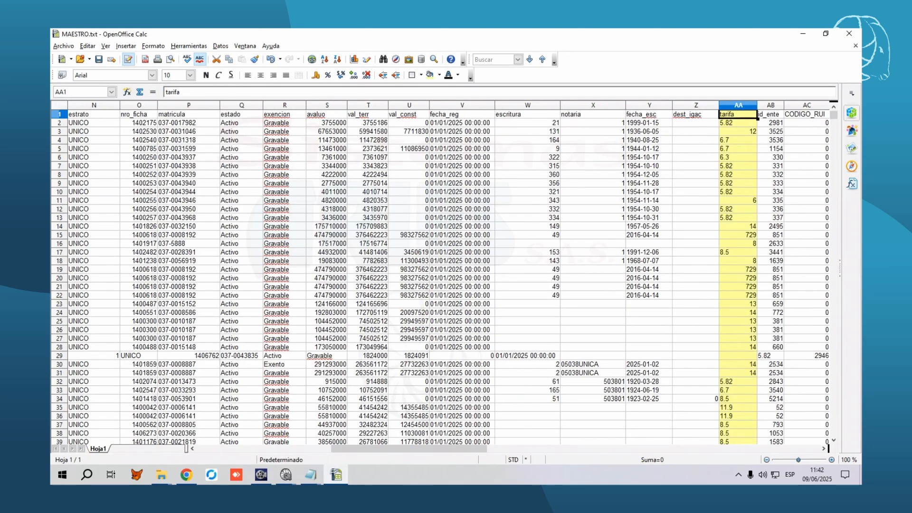